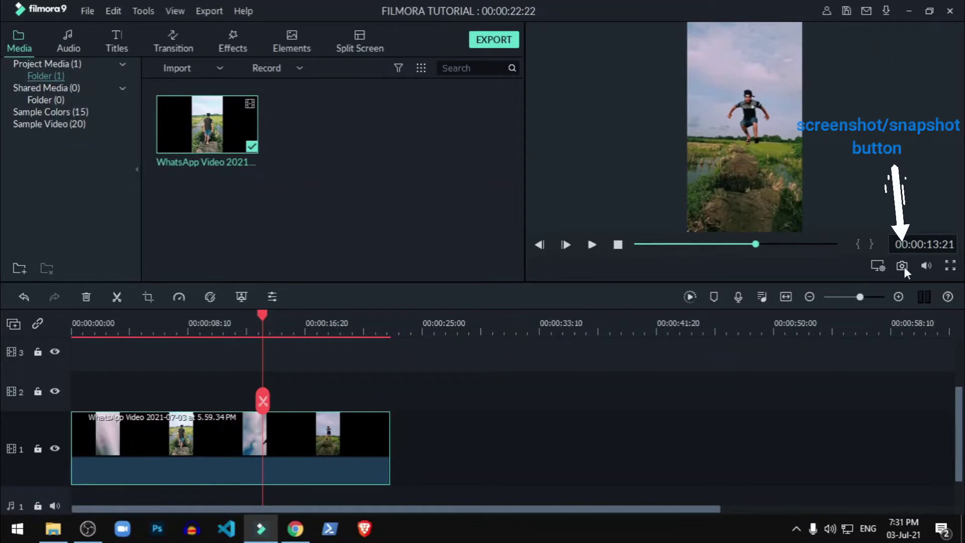
Capture a snapshot of the mid-jump frame at 00:00:13:21 and split the video clip at that point.
left_click(903, 266)
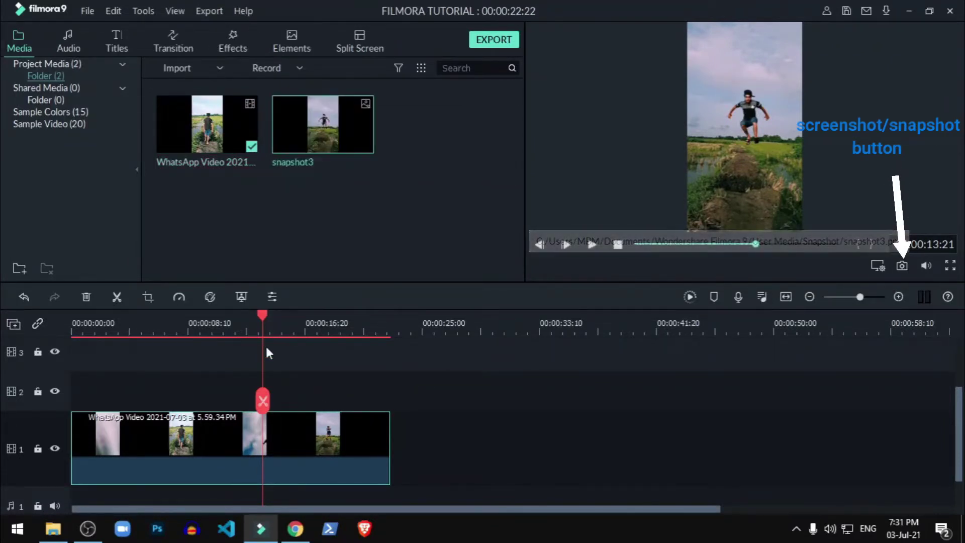
left_click(262, 401)
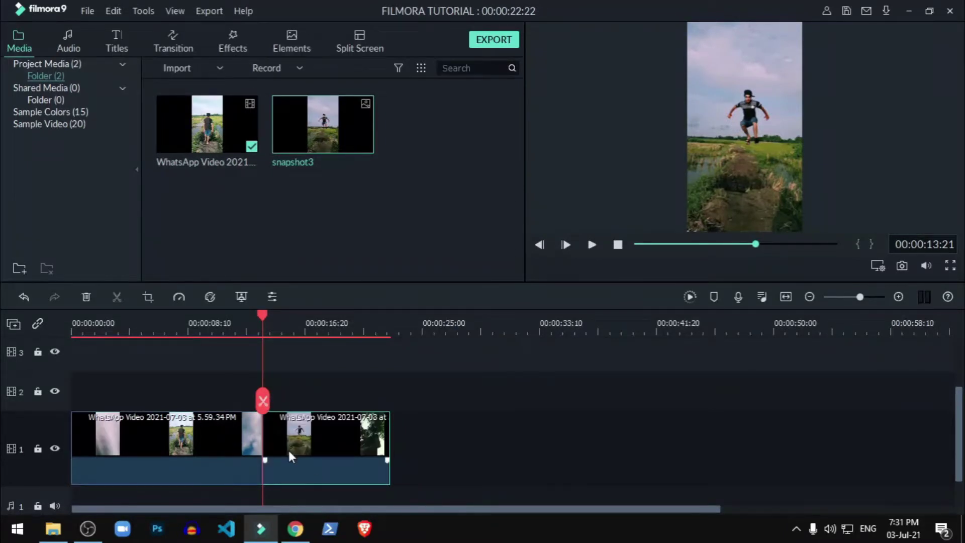
Insert snapshot3 on track 1 between the two video parts, with the second part directly following it.
left_click_drag(287, 448, 556, 454)
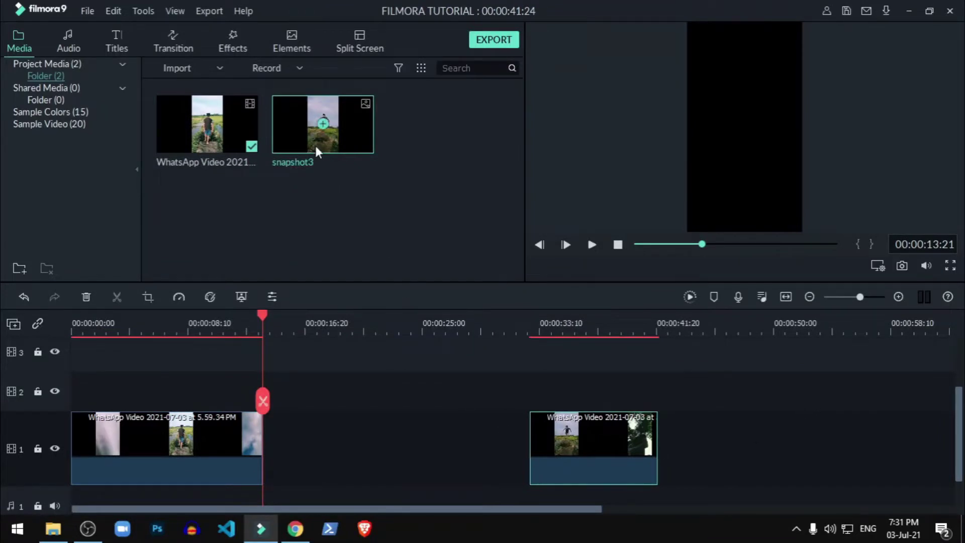
left_click_drag(315, 148, 273, 456)
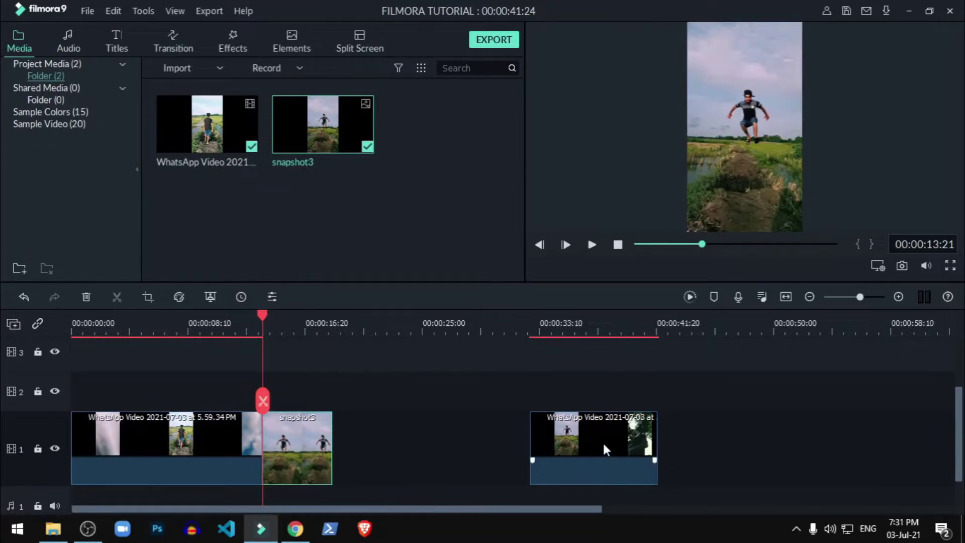
left_click_drag(602, 442, 404, 443)
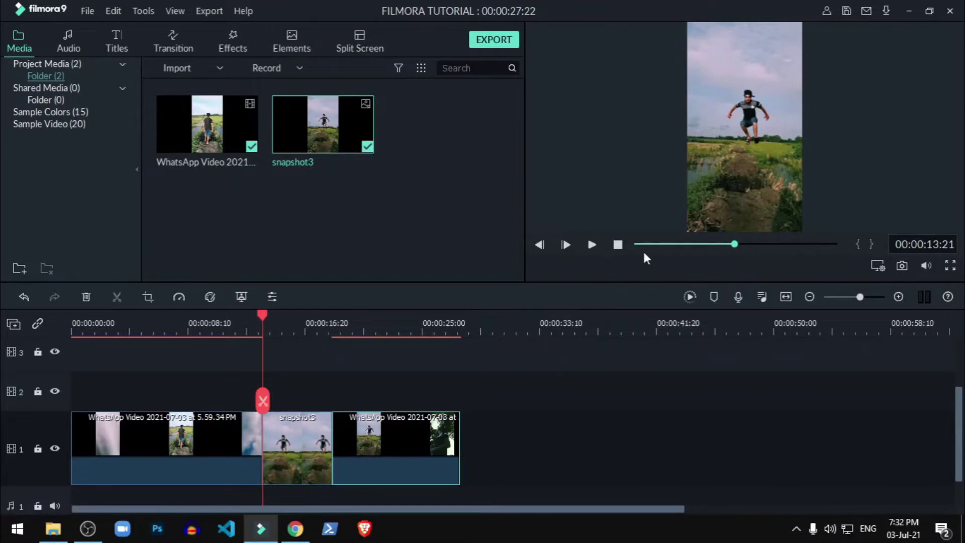
Split the snapshot3 clip near its start, at 00:00:13:28.
left_click(565, 245)
left_click(565, 245)
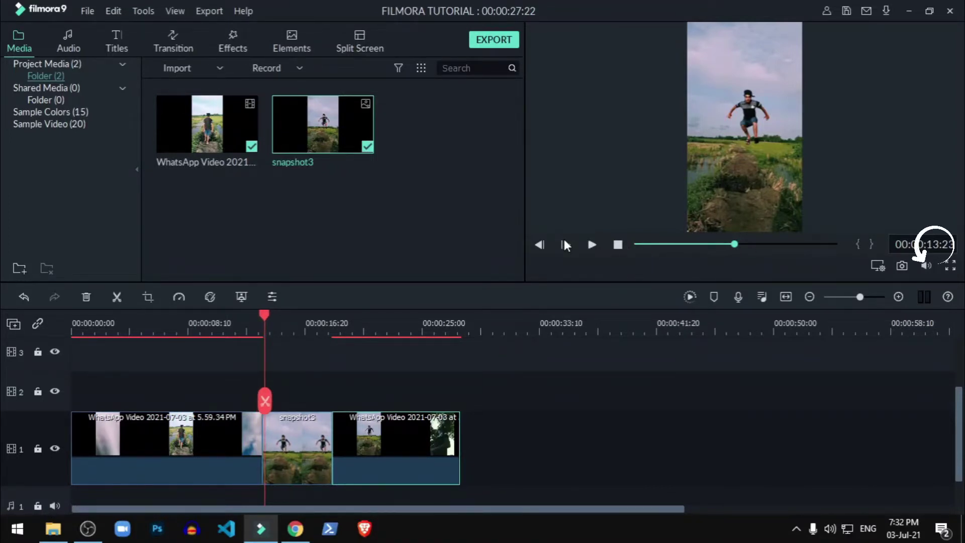
left_click(565, 244)
left_click(565, 244)
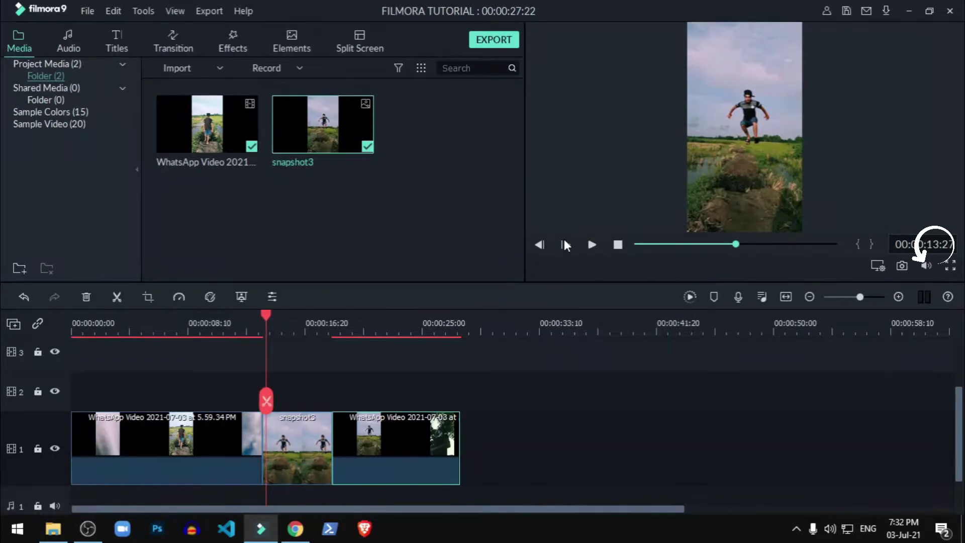
left_click(565, 245)
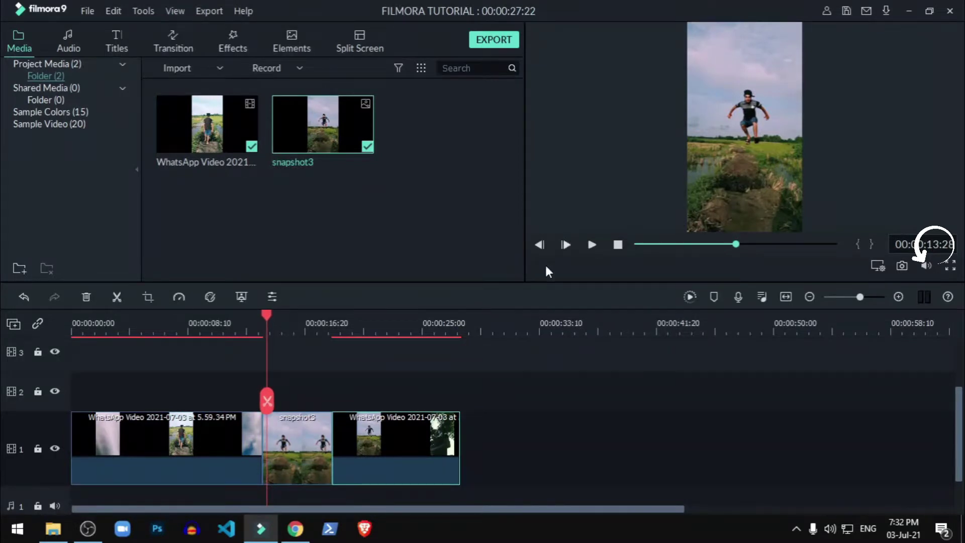
left_click(268, 404)
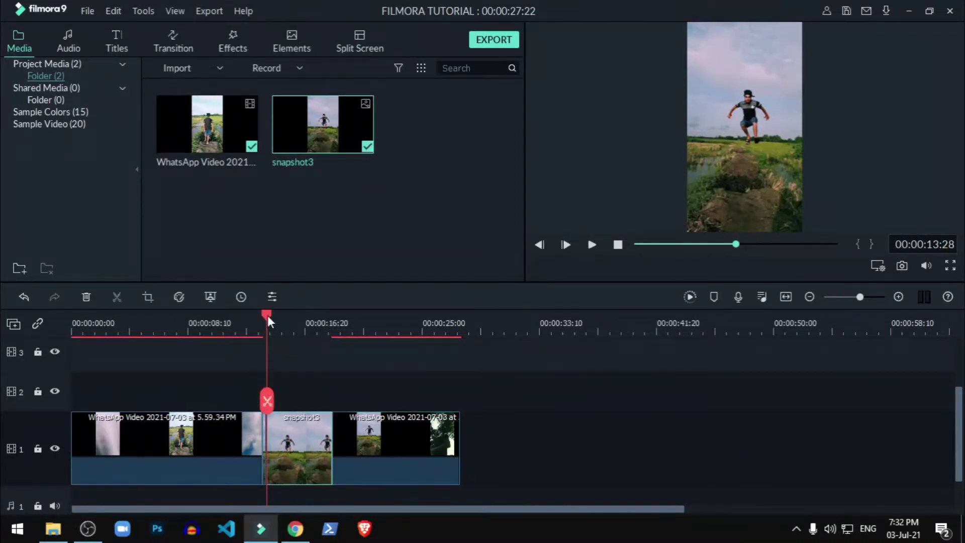
Split the snapshot3 clip near its end at 00:00:18:12, seven frames before the second video part.
left_click_drag(268, 315, 332, 336)
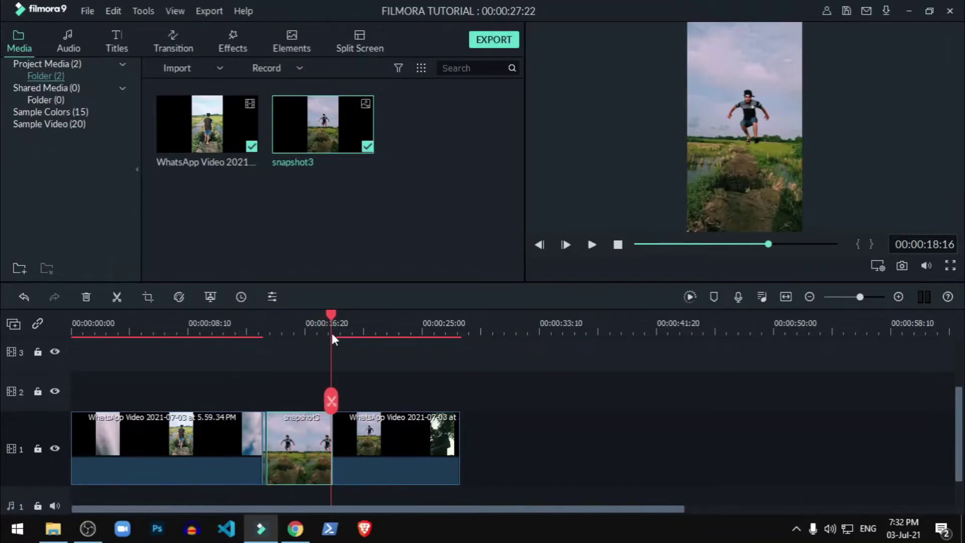
scroll(813, 335, "up", 3)
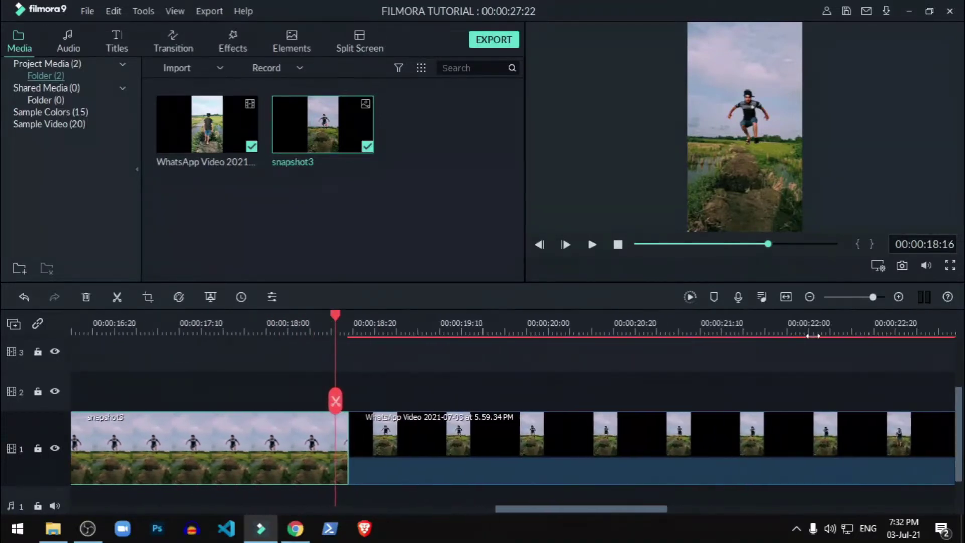
left_click_drag(336, 316, 349, 319)
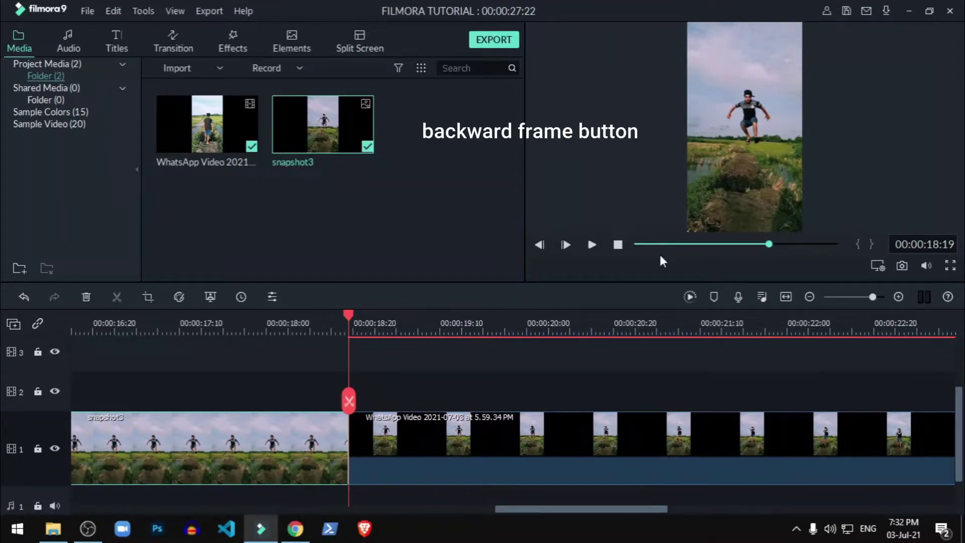
left_click(544, 246)
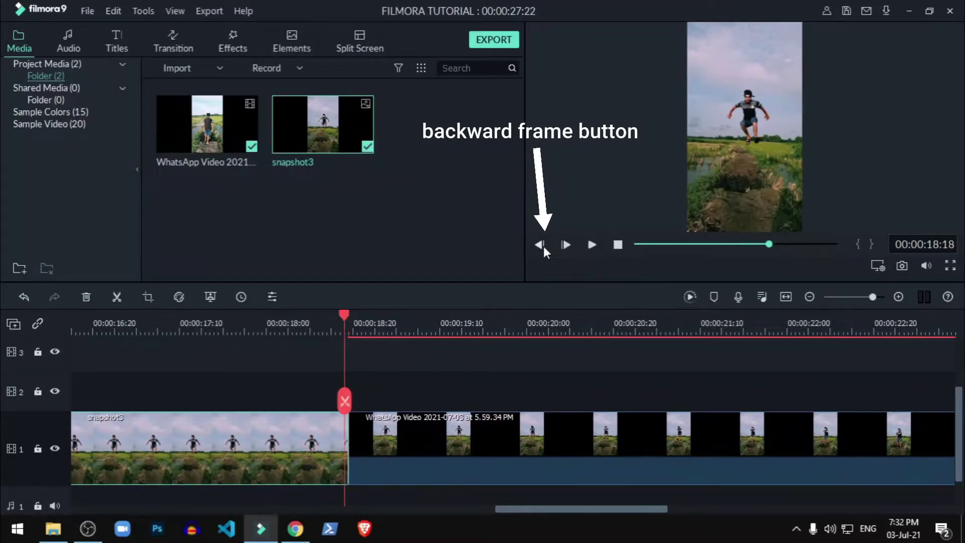
left_click(544, 247)
left_click(544, 247)
left_click(545, 246)
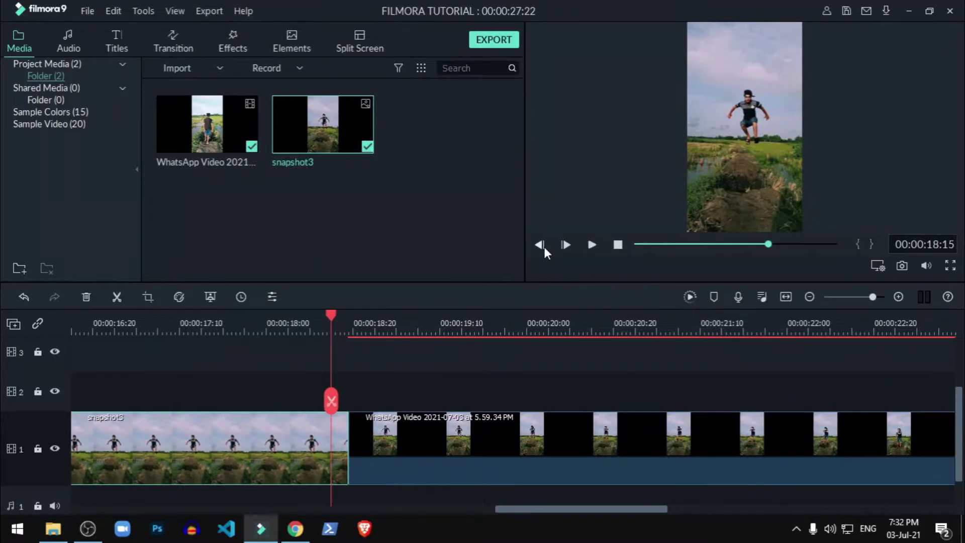
left_click(544, 246)
left_click(544, 246)
left_click(545, 246)
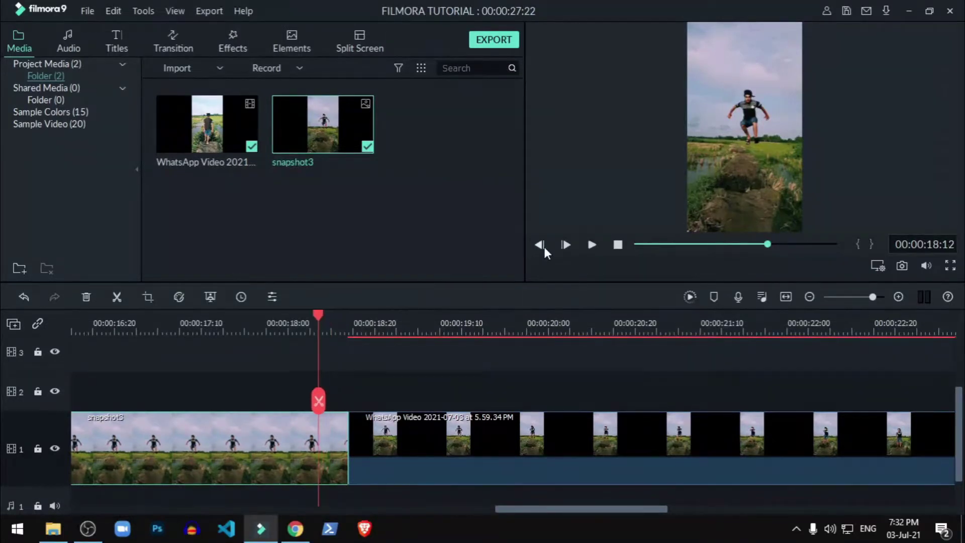
left_click(318, 400)
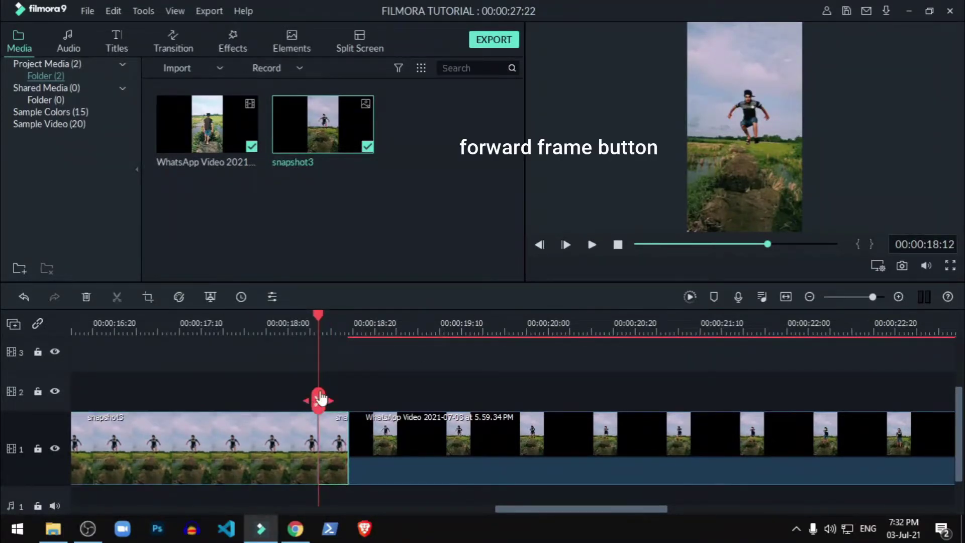
Undo both splits made in the snapshot3 clip.
left_click_drag(499, 512, 372, 509)
scroll(534, 329, "down", 5)
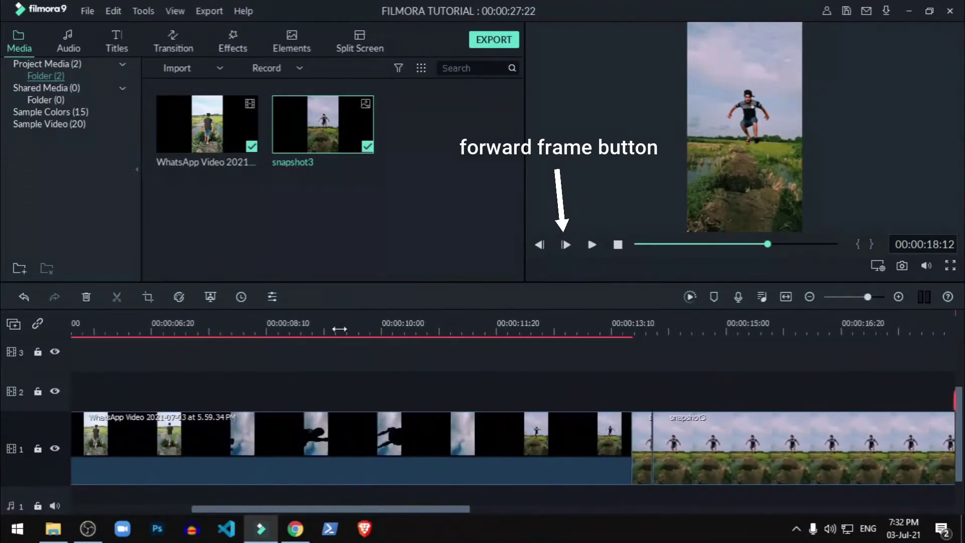
scroll(252, 333, "down", 1)
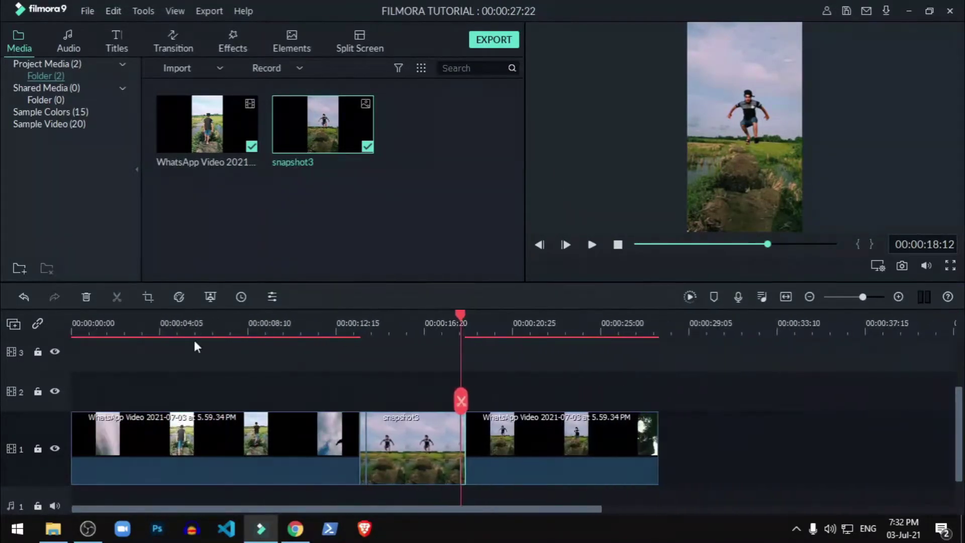
left_click_drag(460, 312, 391, 330)
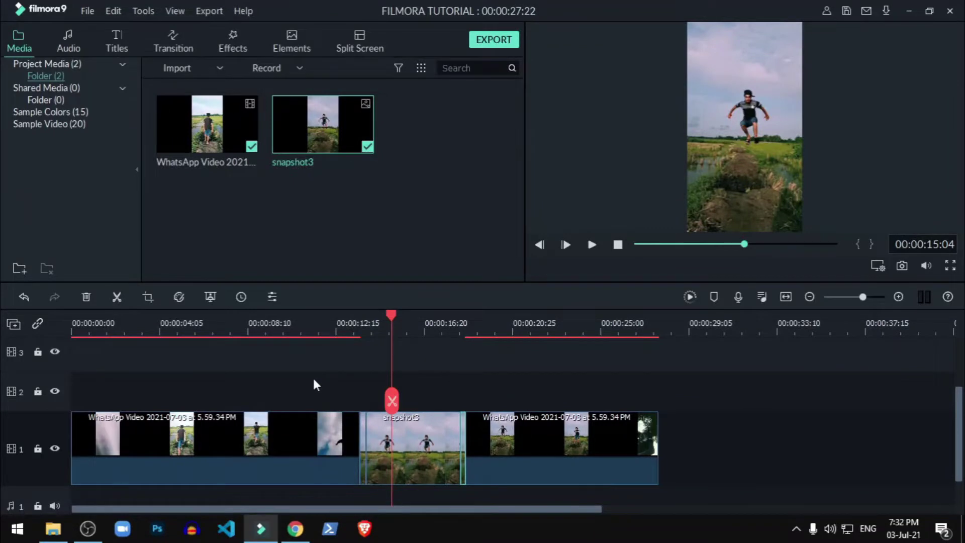
left_click(23, 297)
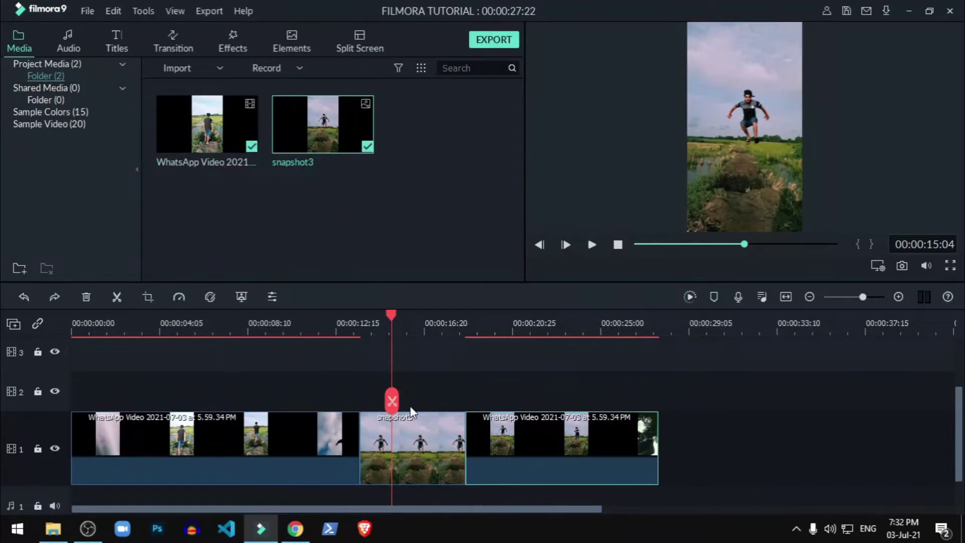
Apply the B&W Film 3D LUT to the snapshot3 clip on the timeline and confirm the colour change.
left_click(410, 424)
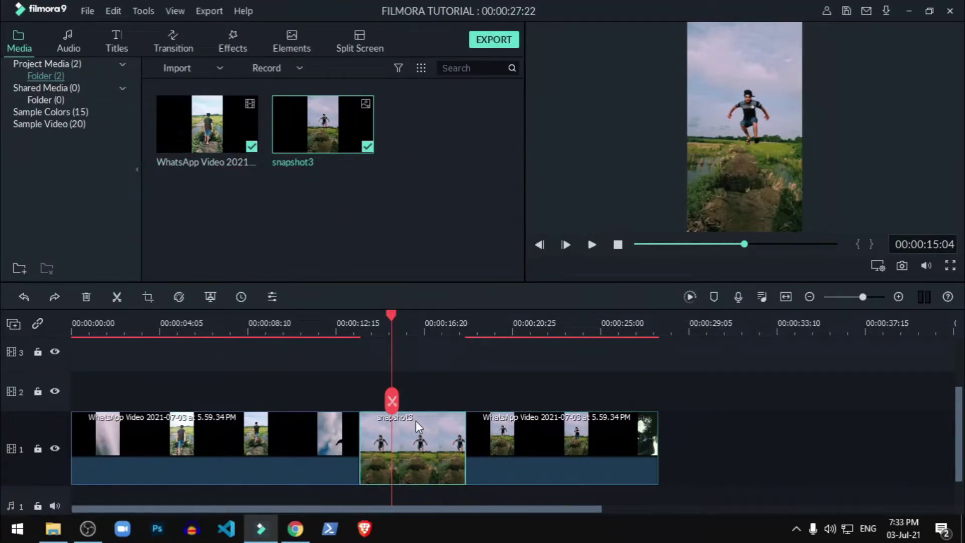
double_click(424, 438)
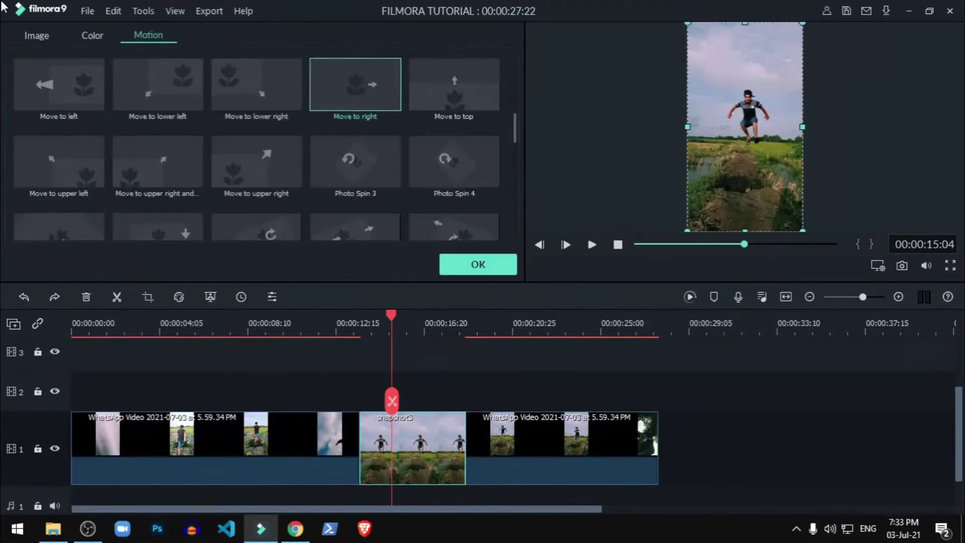
left_click(53, 35)
left_click(99, 37)
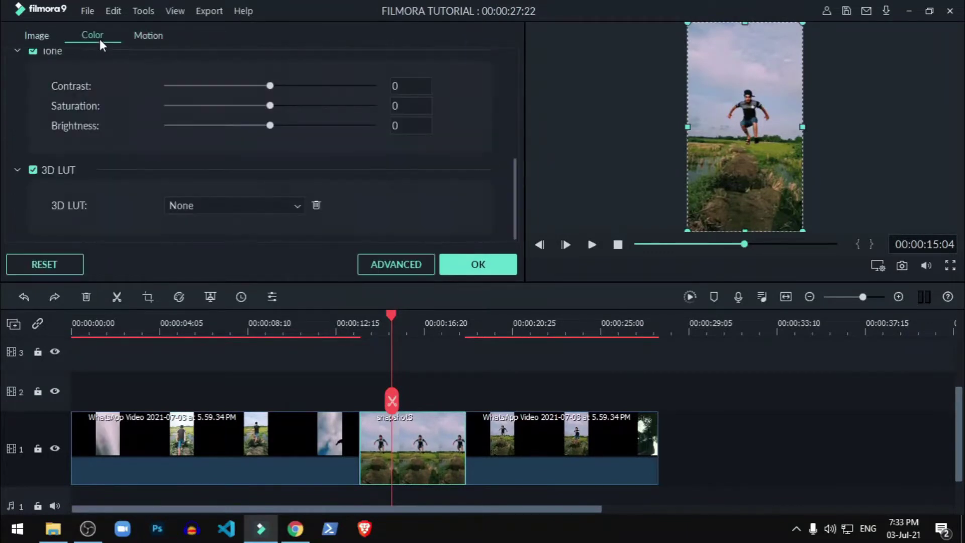
left_click(266, 202)
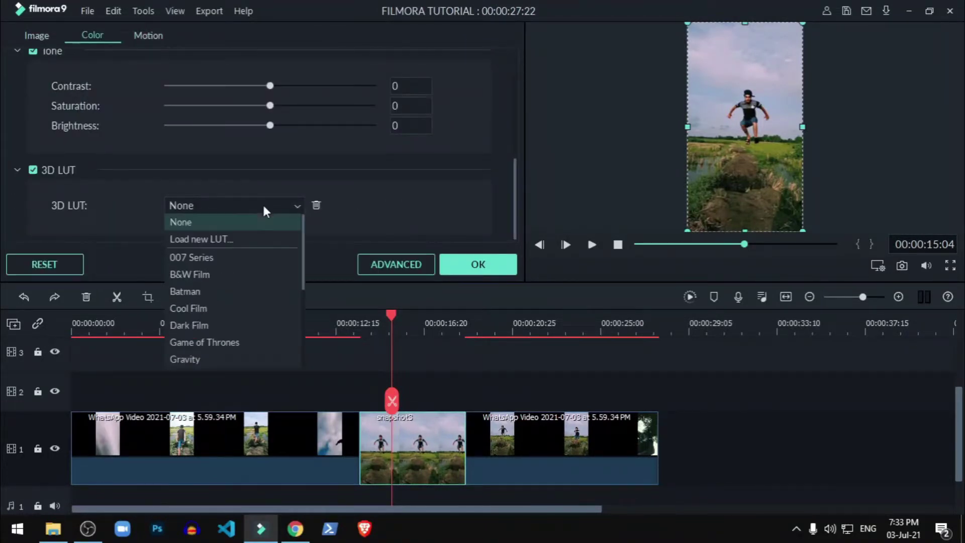
left_click(258, 275)
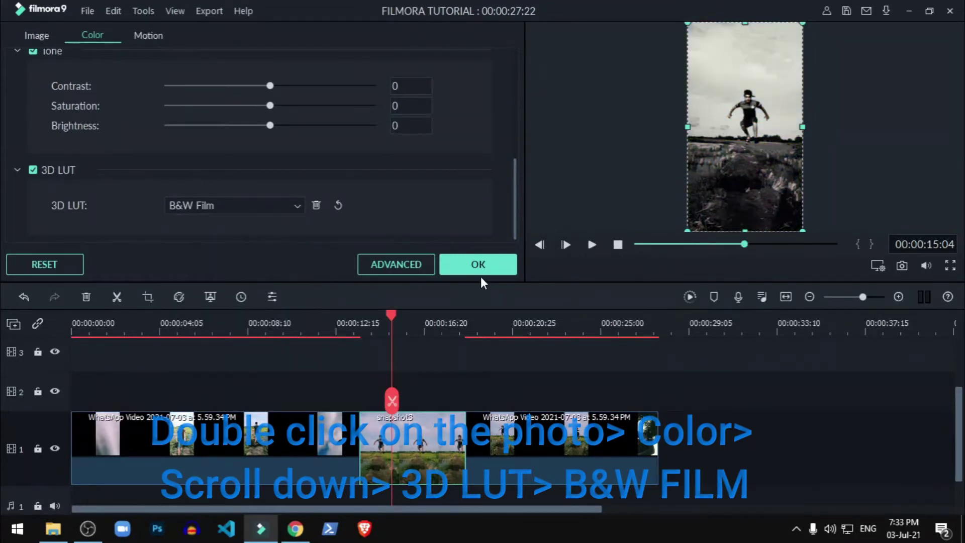
left_click(493, 270)
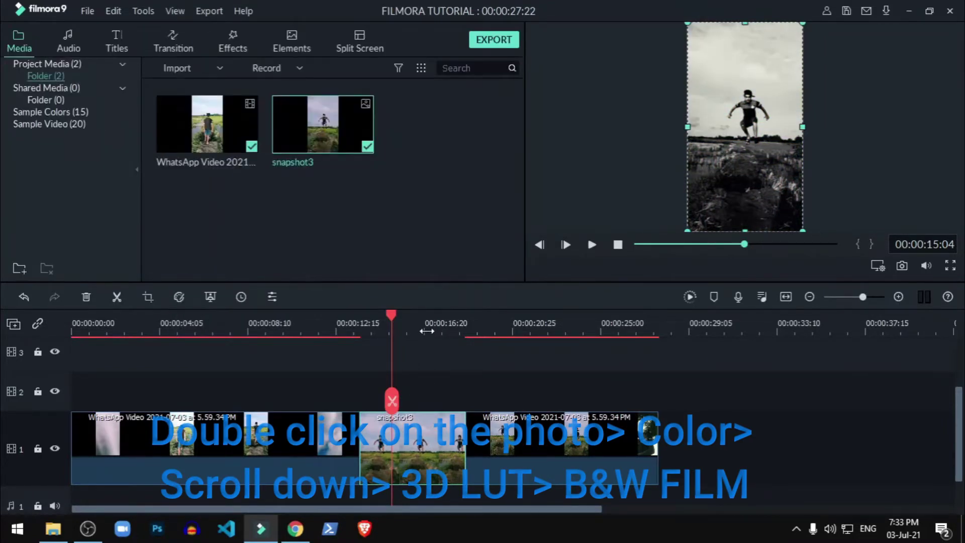
Split the black-and-white snapshot3 clip at 00:00:13:26, seven frames after its start.
left_click_drag(426, 331, 714, 327)
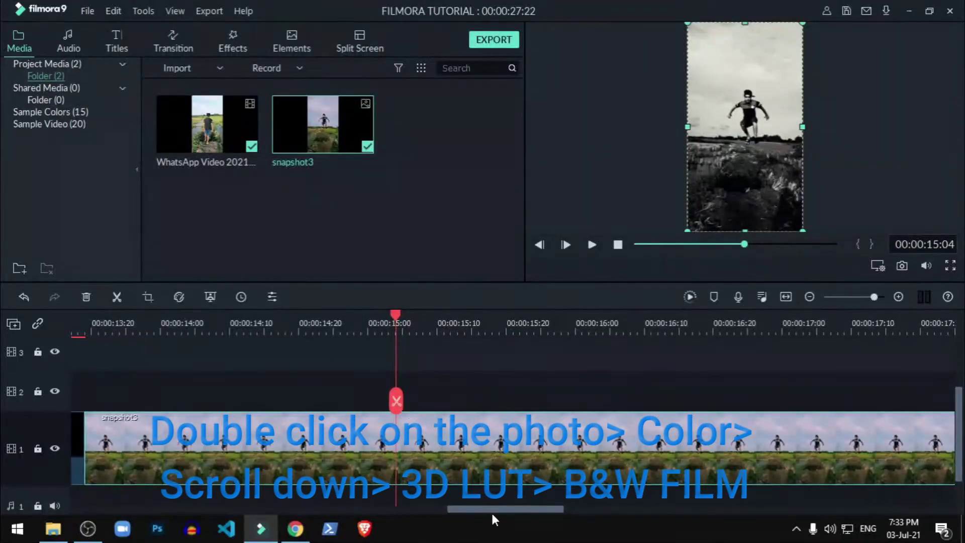
scroll(490, 511, "down", 1)
left_click_drag(490, 507, 453, 509)
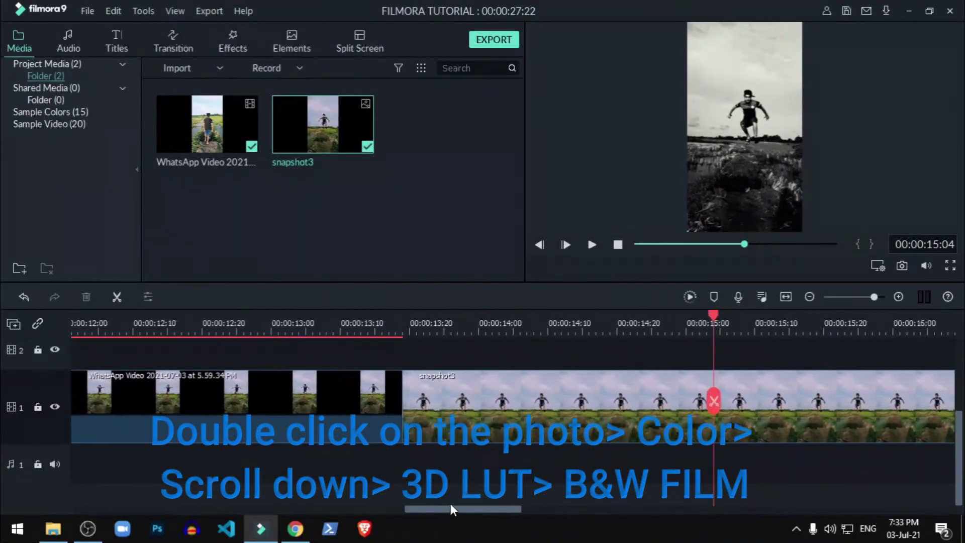
left_click_drag(714, 315, 407, 332)
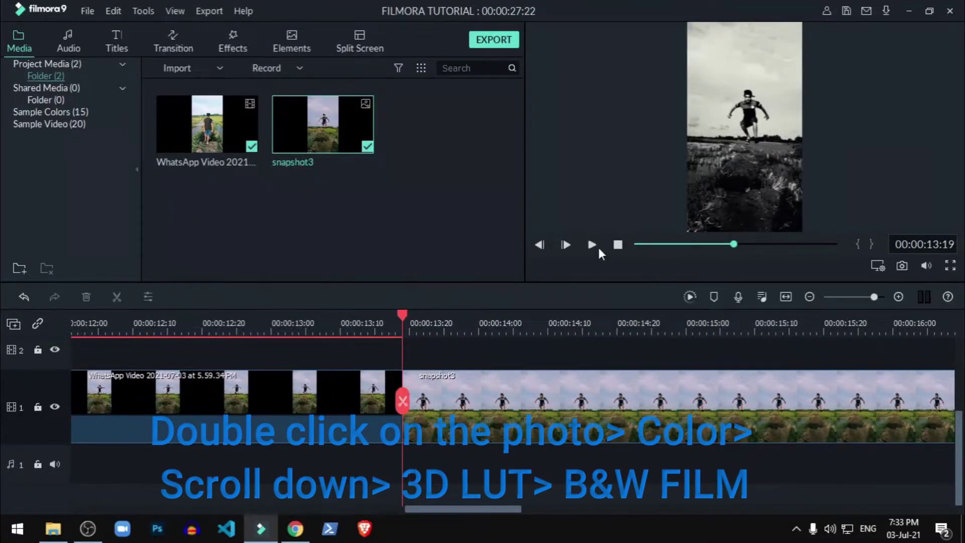
left_click(566, 245)
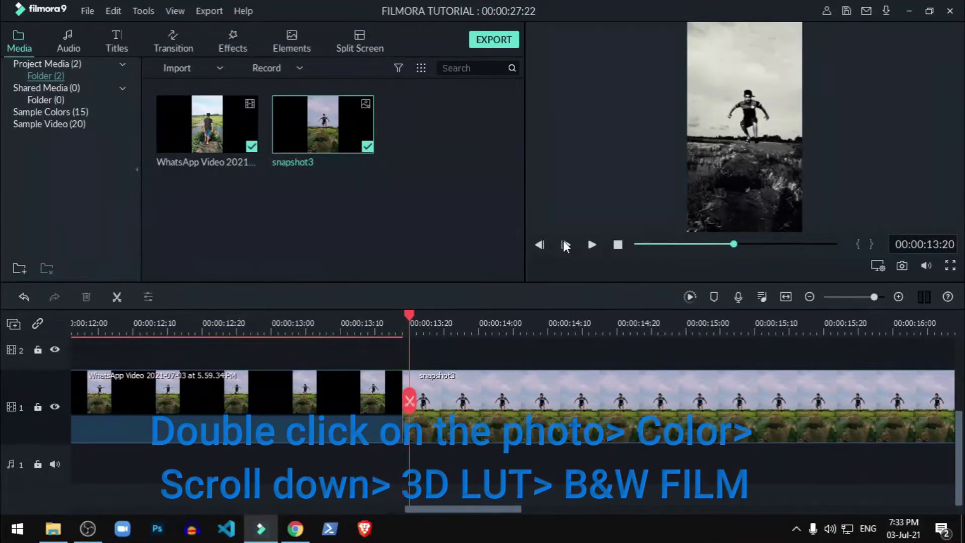
left_click(565, 245)
left_click(565, 245)
left_click(565, 245)
left_click(566, 245)
left_click(565, 245)
left_click(566, 245)
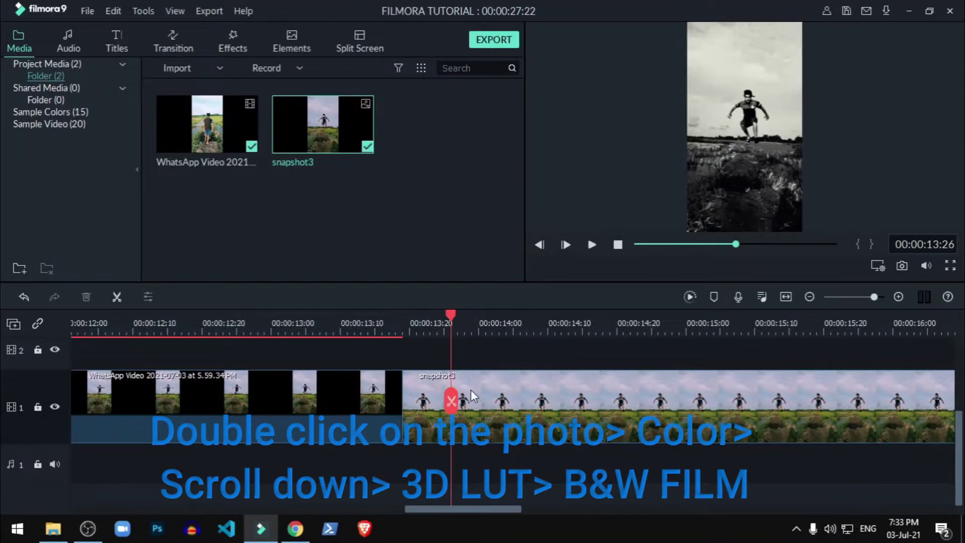
left_click(452, 402)
Split the black-and-white snapshot3 clip at 00:00:18:12, seven frames before its end.
scroll(261, 342, "down", 5)
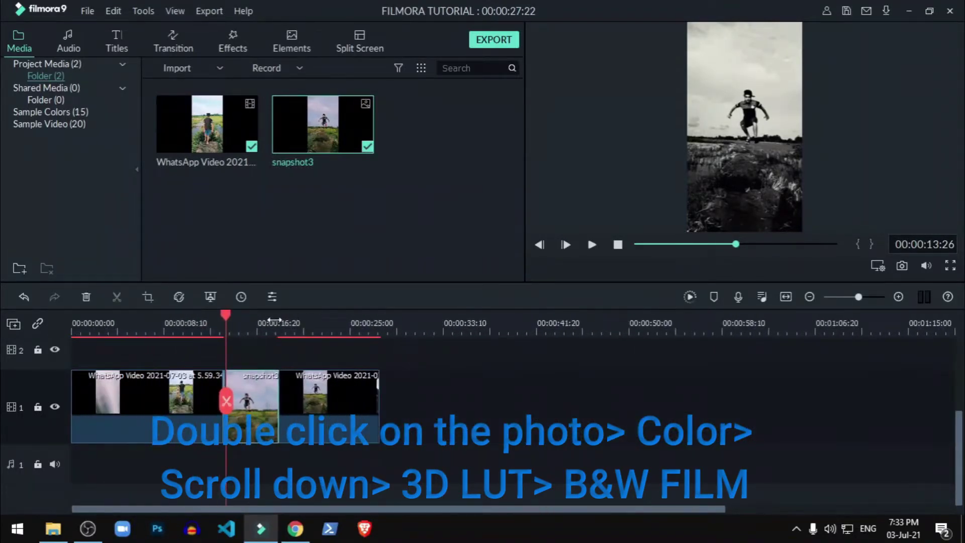
left_click_drag(228, 316, 279, 315)
scroll(347, 331, "up", 5)
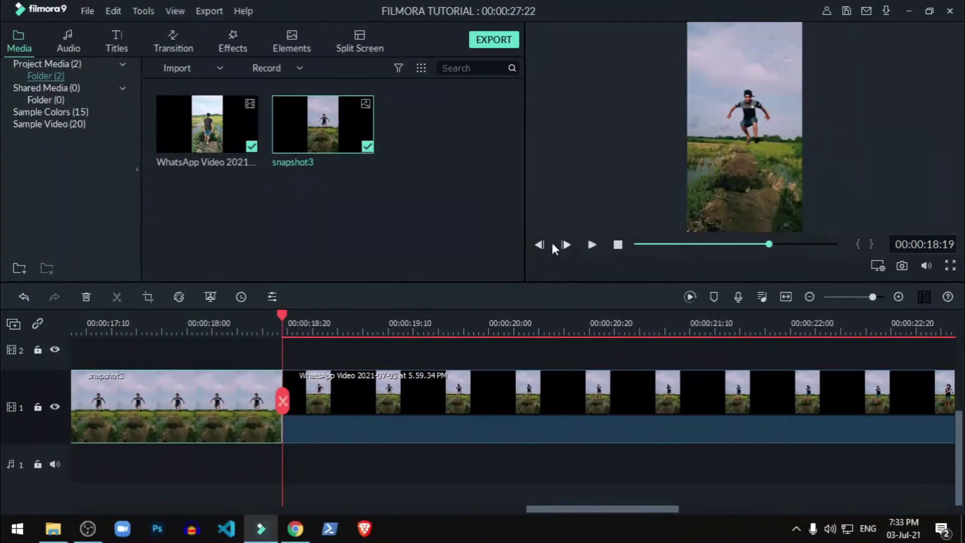
left_click(538, 242)
left_click(538, 243)
left_click(538, 243)
left_click(538, 243)
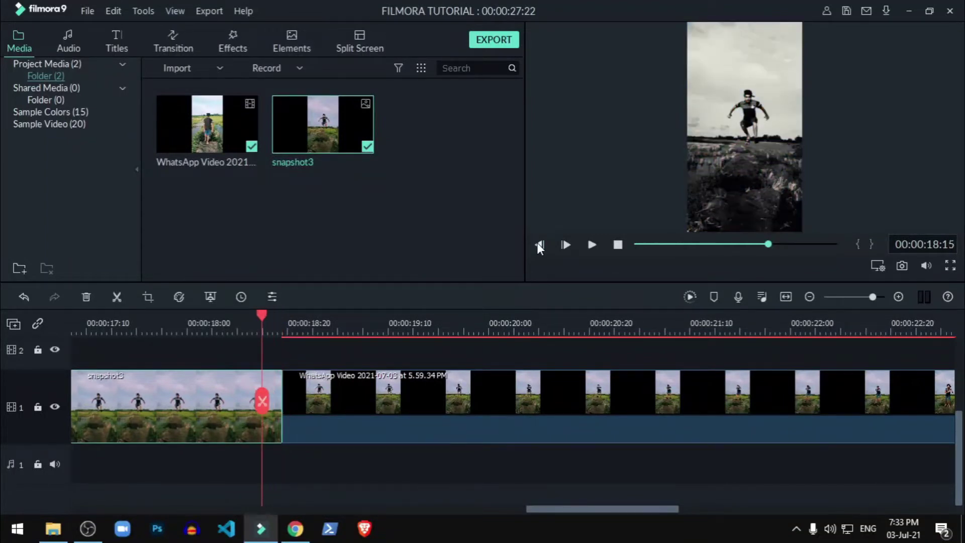
left_click(537, 242)
left_click(538, 243)
left_click(538, 243)
left_click(247, 401)
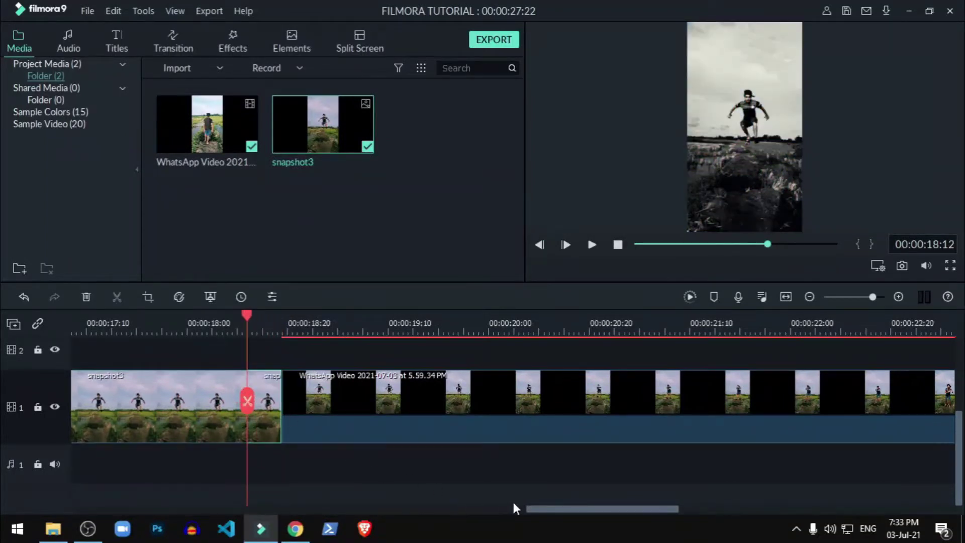
Apply Pan & Zoom to the long middle snapshot3 piece with a 282 x 513 Start frame at the image's upper-left corner.
left_click_drag(524, 330, 194, 338)
scroll(160, 426, "up", 6)
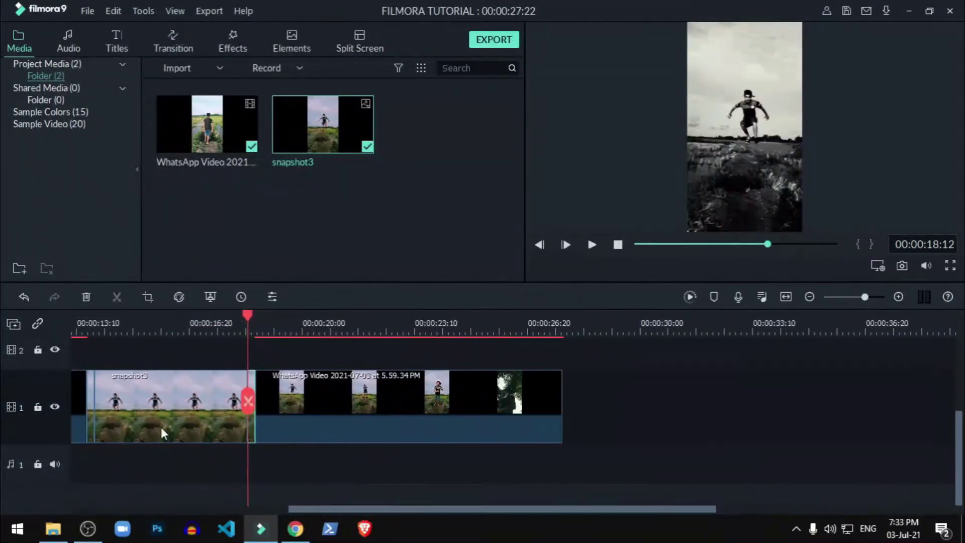
right_click(200, 399)
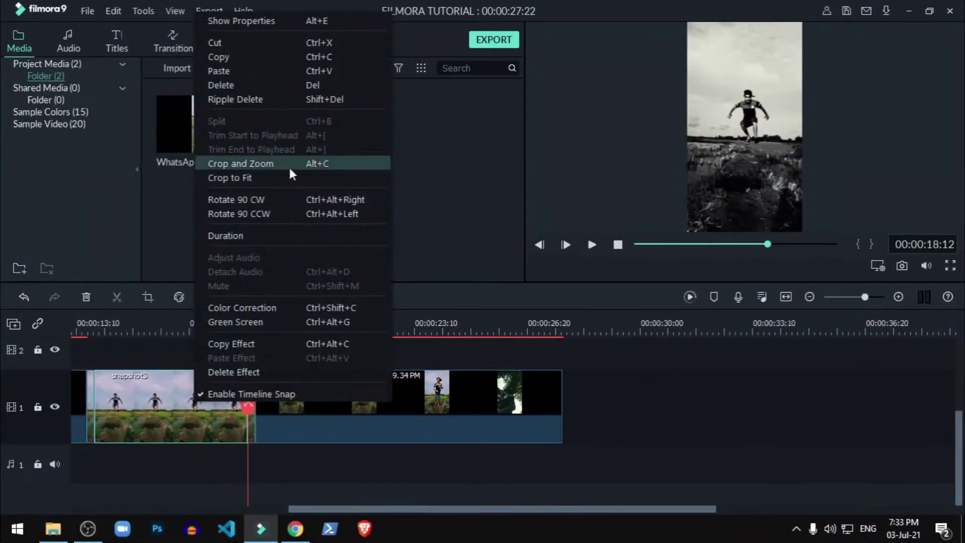
left_click(263, 165)
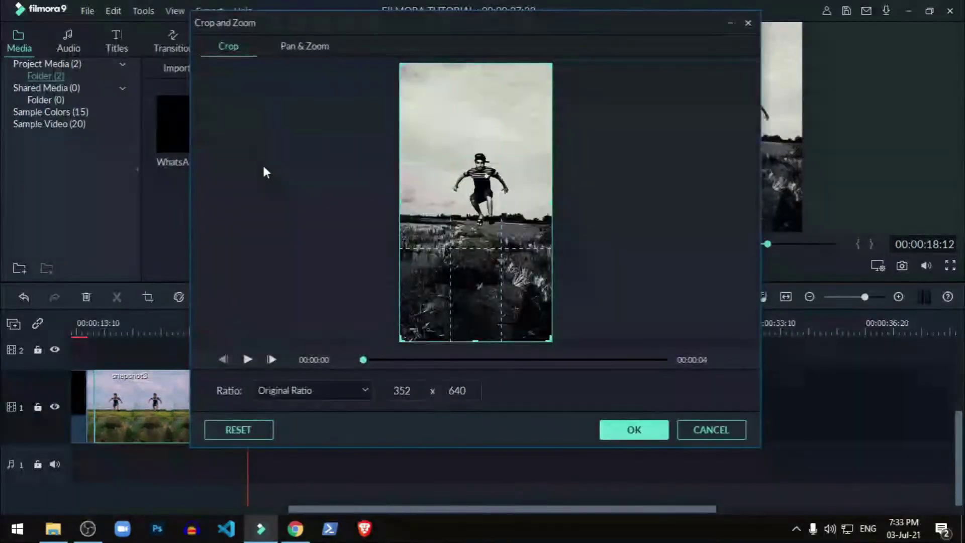
left_click(302, 50)
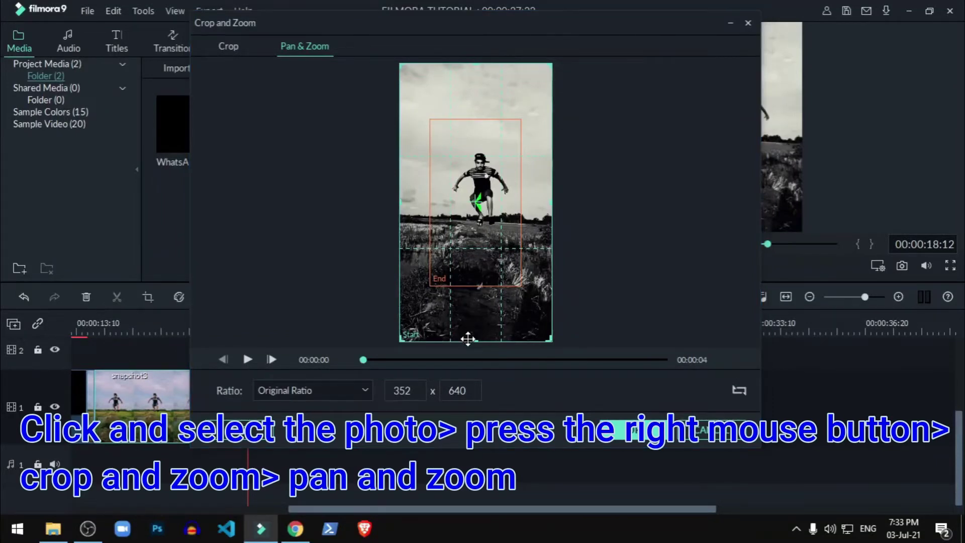
left_click_drag(473, 340, 483, 286)
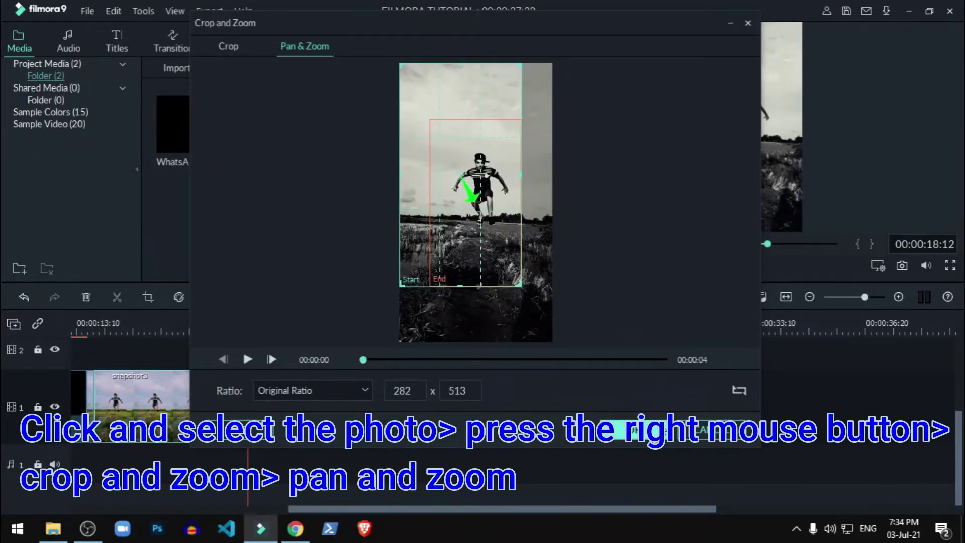
left_click(653, 431)
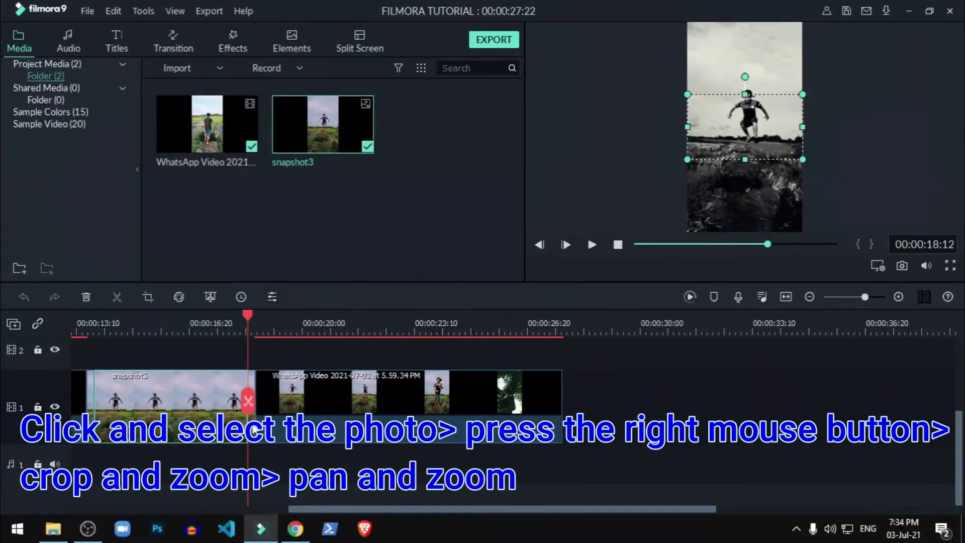
Apply Pan & Zoom to the short opening snapshot3 piece with a 282 x 513 Start frame at the image's lower-left corner.
left_click(89, 407)
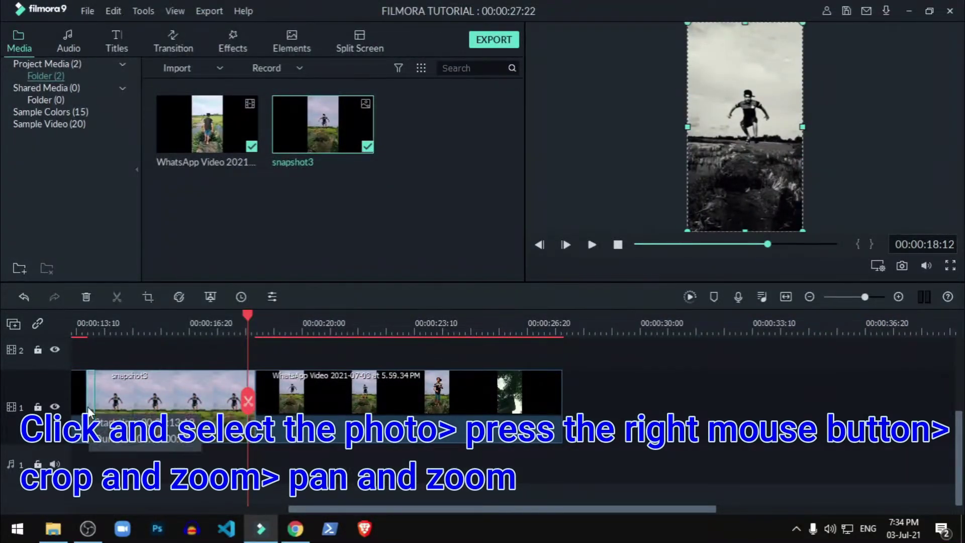
right_click(90, 407)
left_click(164, 167)
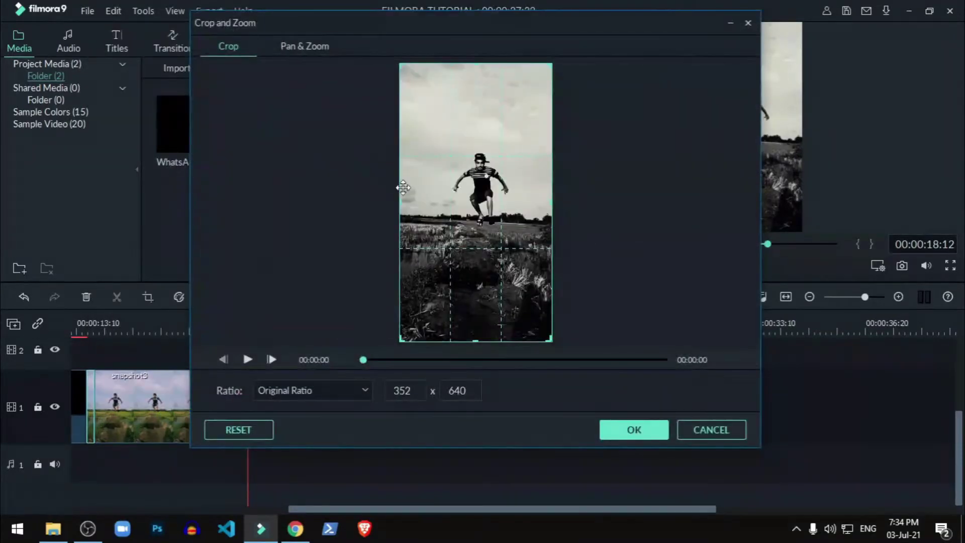
left_click(313, 49)
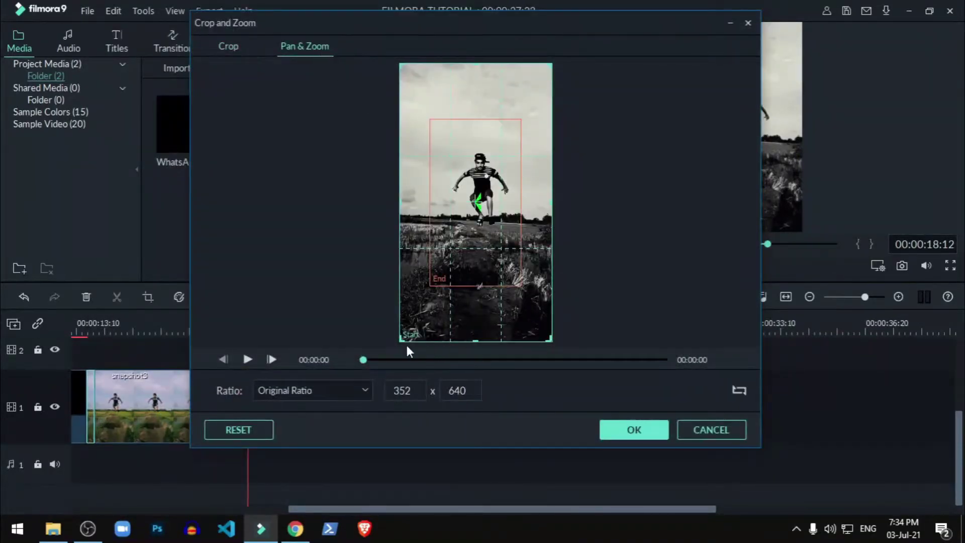
left_click_drag(406, 335, 372, 338)
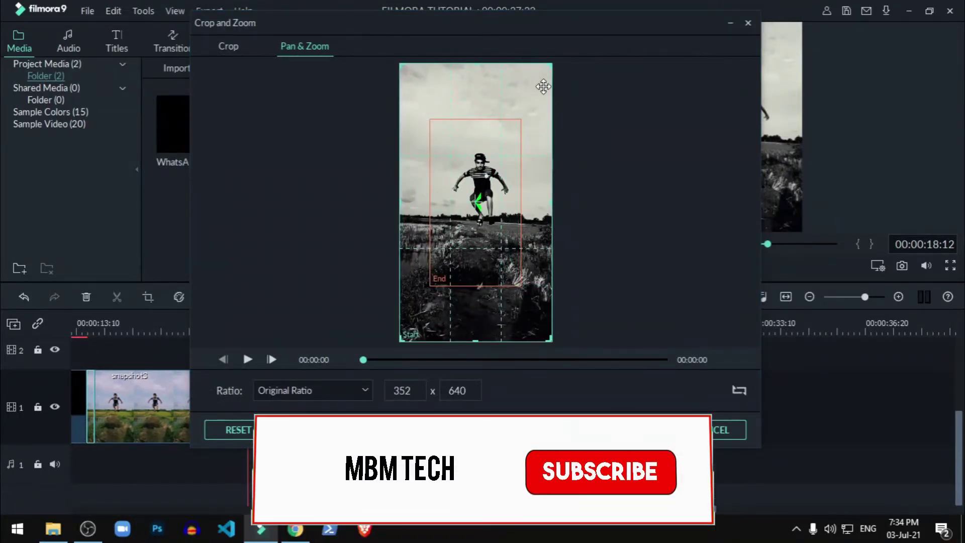
left_click_drag(551, 64, 521, 108)
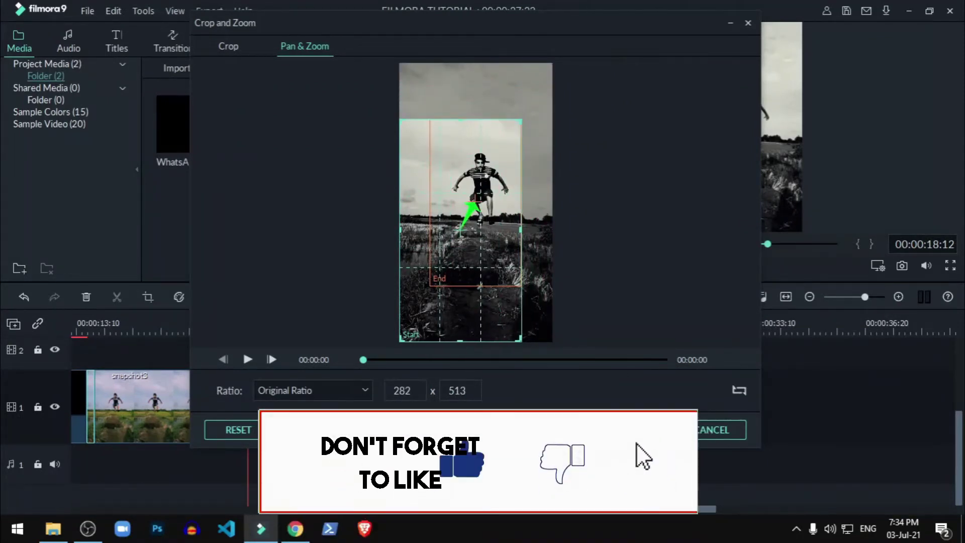
left_click(662, 429)
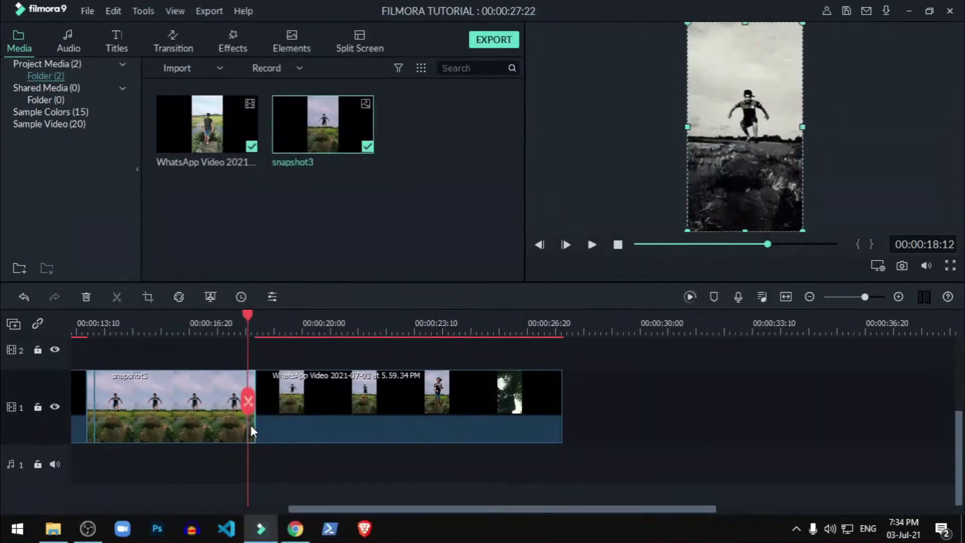
Apply Pan & Zoom to the short closing snapshot3 piece with a 281 x 511 Start frame at the image's upper-left corner.
right_click(251, 426)
left_click(324, 186)
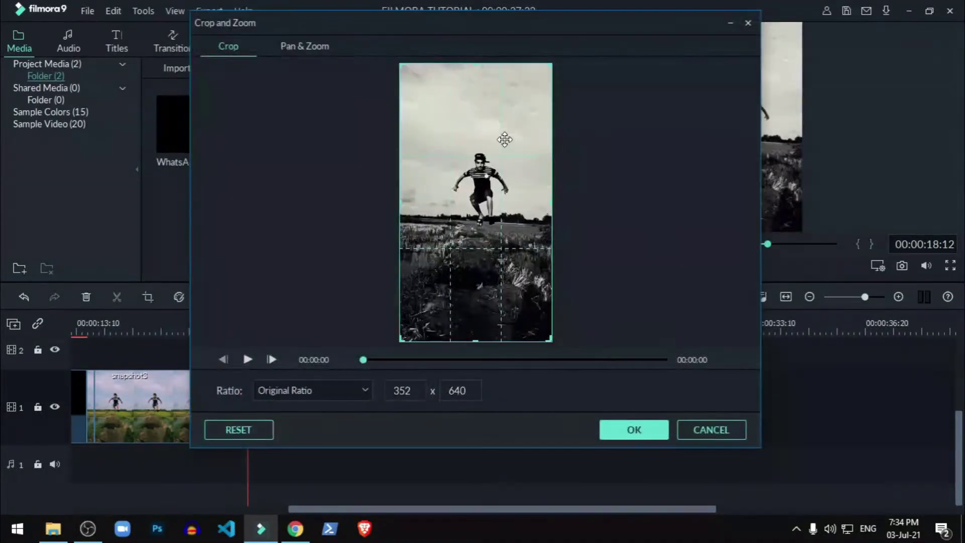
left_click(322, 50)
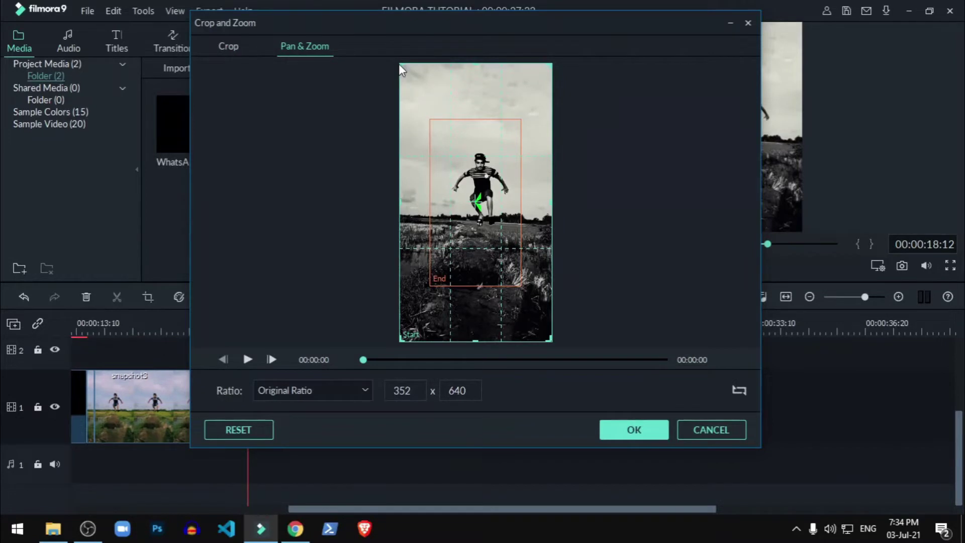
mouse_move(400, 65)
left_mouse_down()
mouse_move(432, 103)
mouse_move(389, 66)
left_mouse_up()
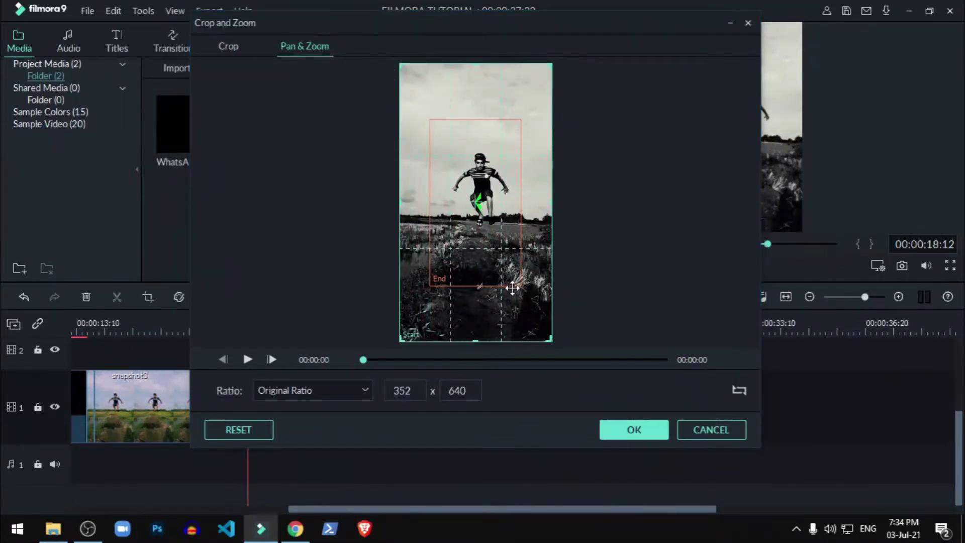
left_click_drag(551, 341, 521, 293)
left_click(628, 430)
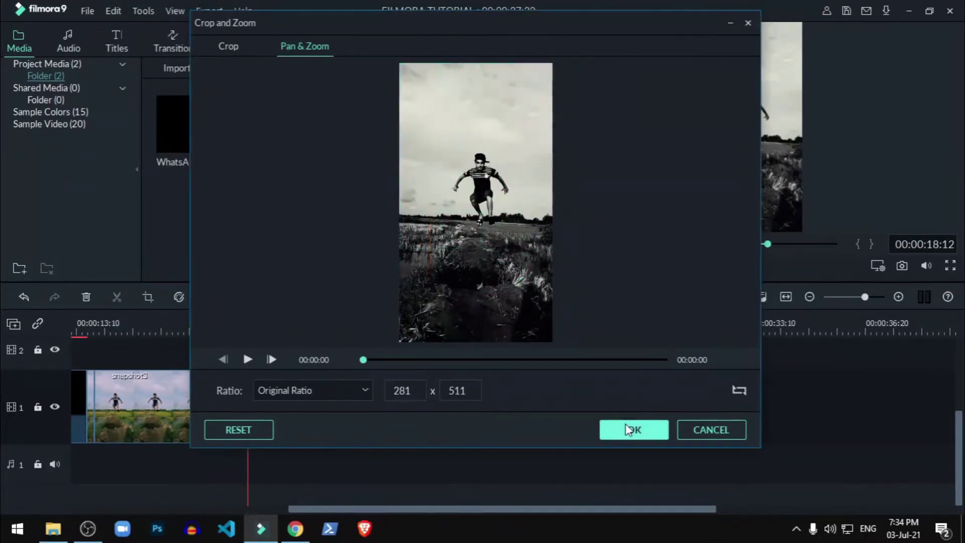
Resize the middle snapshot3 piece's Pan & Zoom Start frame to 300 x 545 and centre it horizontally around the jumper.
left_click(195, 406)
right_click(195, 406)
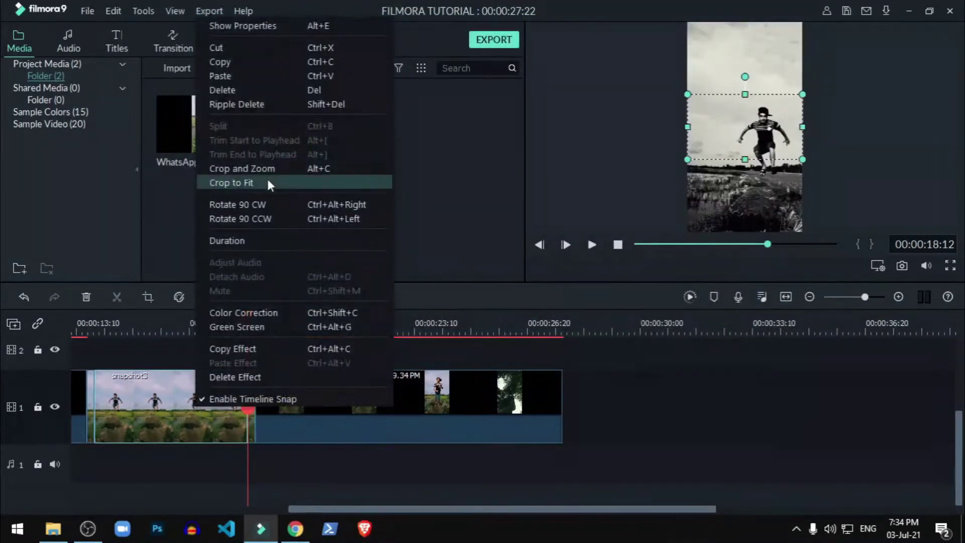
left_click(270, 168)
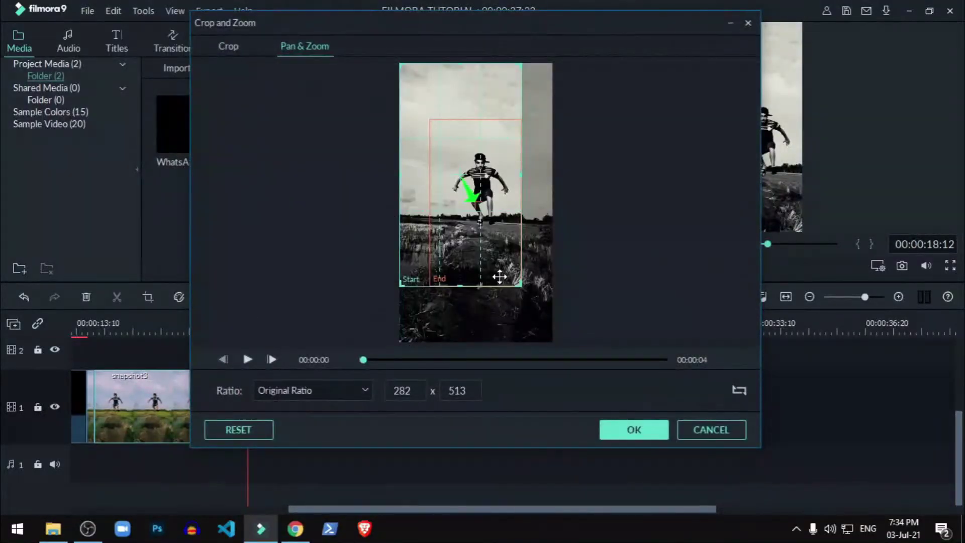
left_click_drag(521, 177, 554, 173)
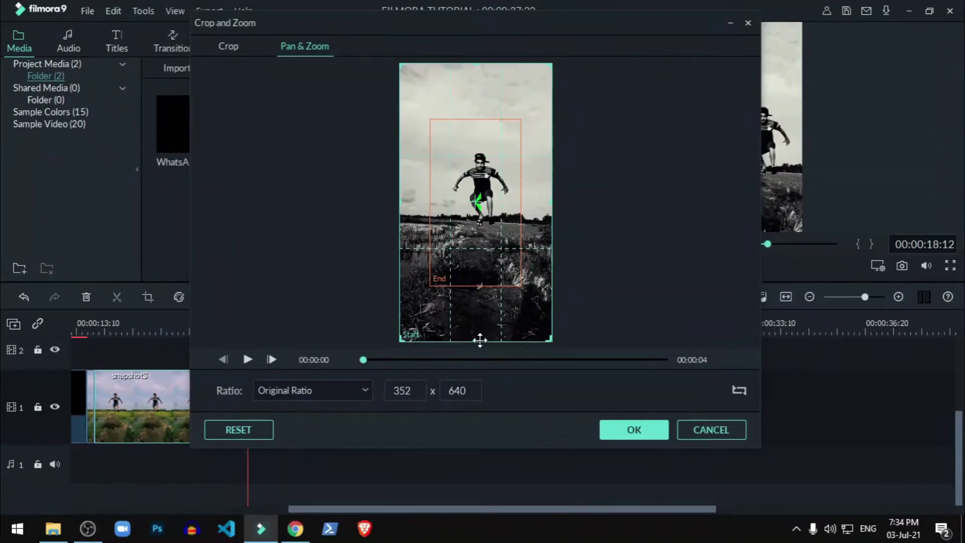
left_click_drag(476, 339, 472, 322)
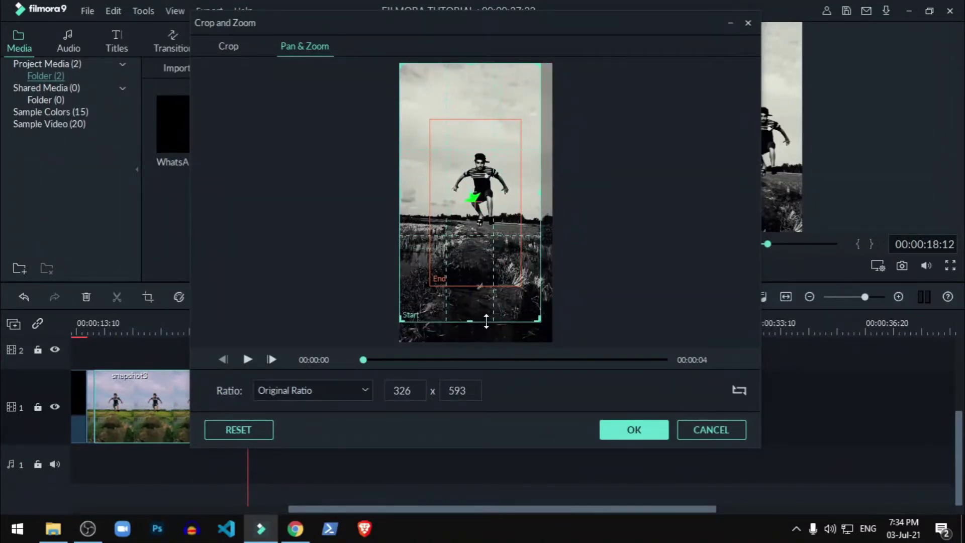
left_click_drag(429, 222, 431, 217)
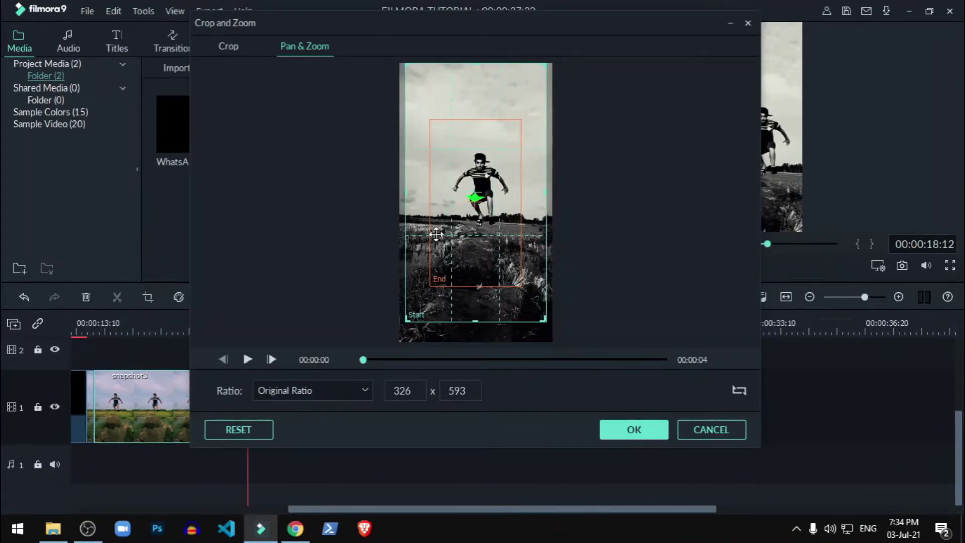
left_click_drag(474, 320, 483, 300)
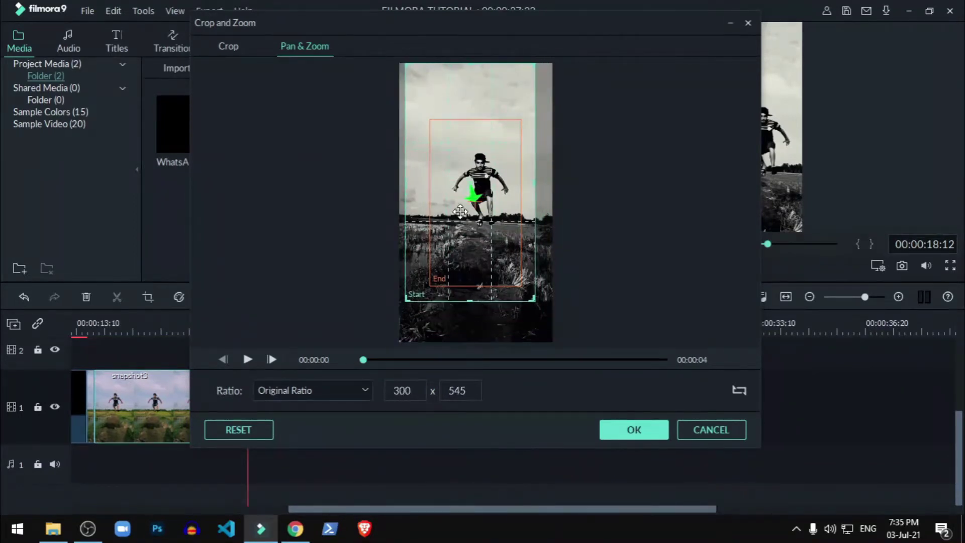
left_click_drag(460, 209, 465, 211)
left_click(657, 430)
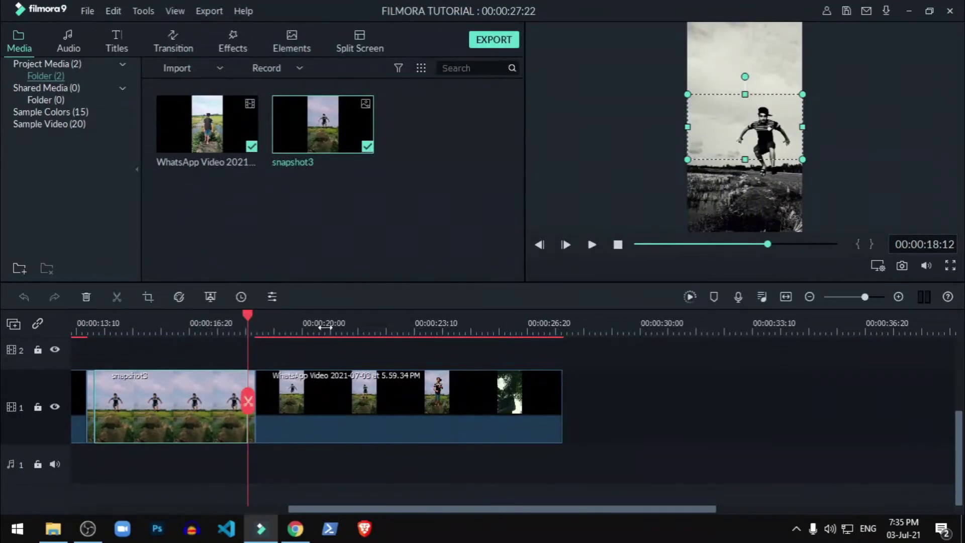
Play the timeline from 00:00:11:09 through the snapshot pieces to check the freeze-frame zoom effect.
scroll(323, 326, "down", 2)
left_click_drag(345, 506, 280, 506)
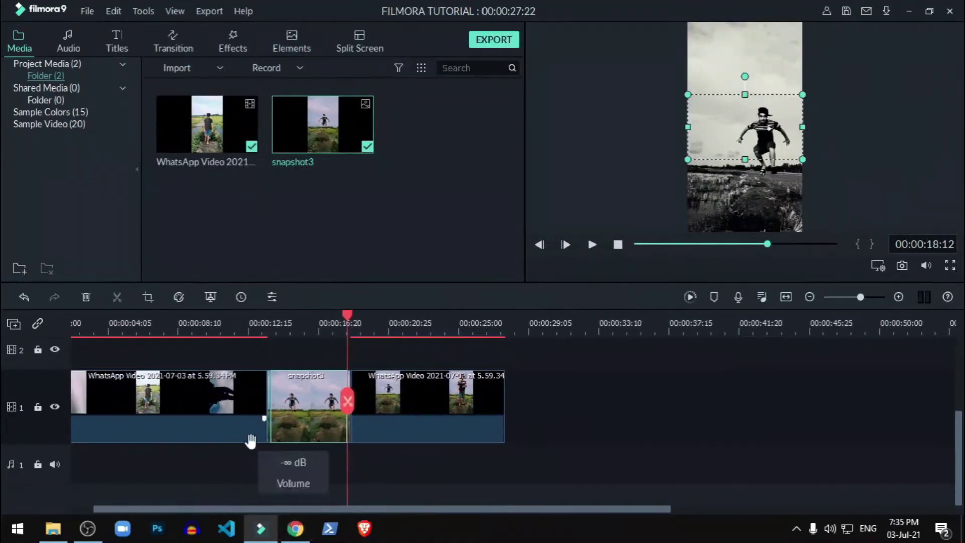
left_click(229, 331)
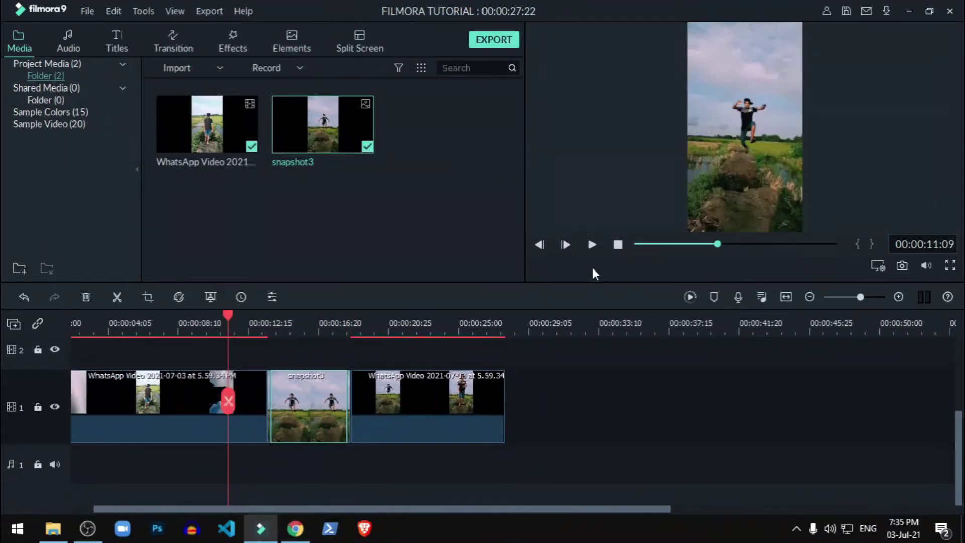
left_click(592, 246)
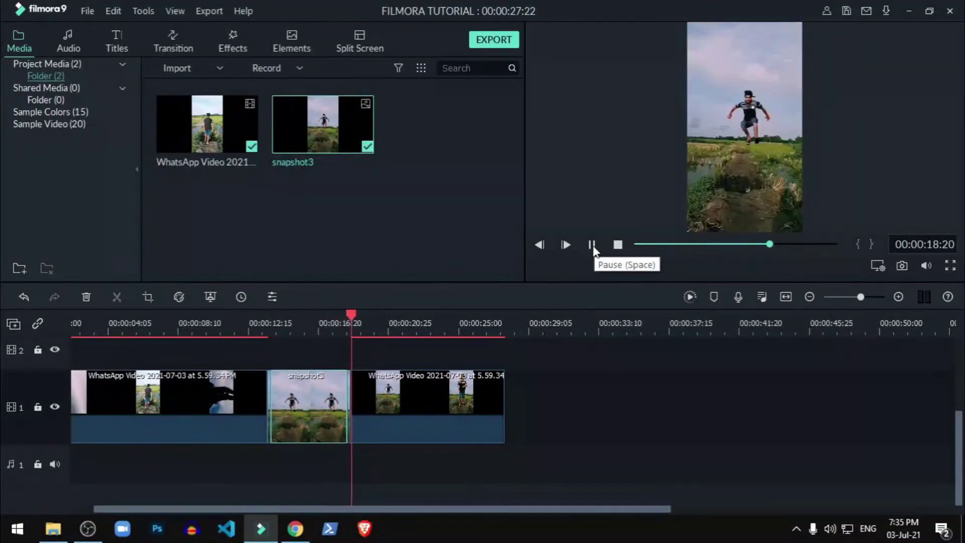
left_click(593, 246)
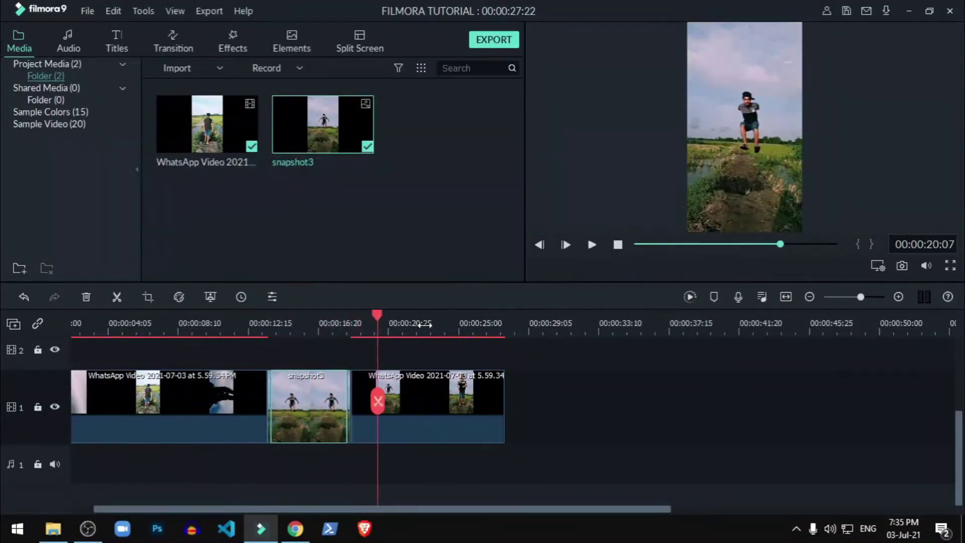
Add a Default Title to video track 2, starting at the beginning of the long middle snapshot3 piece.
scroll(280, 365, "up", 3)
left_click(116, 42)
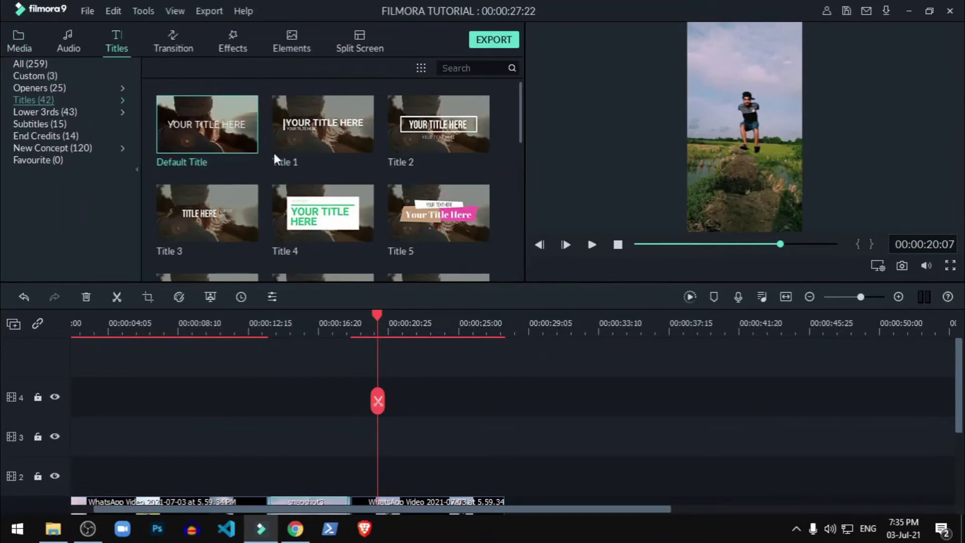
left_click(203, 131)
left_click_drag(198, 134, 272, 478)
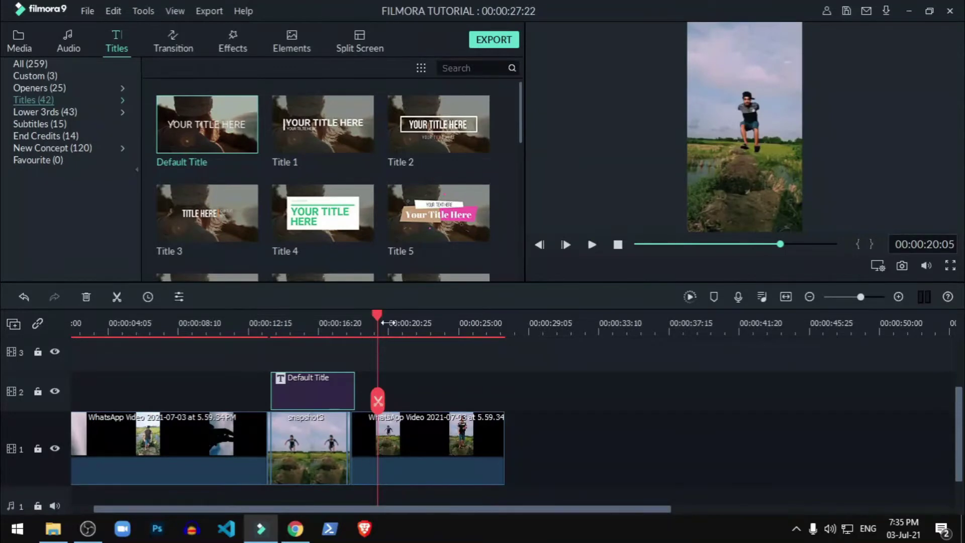
Trim the end of the Default Title clip to line up with the end of the middle snapshot3 piece.
scroll(503, 443, "up", 3)
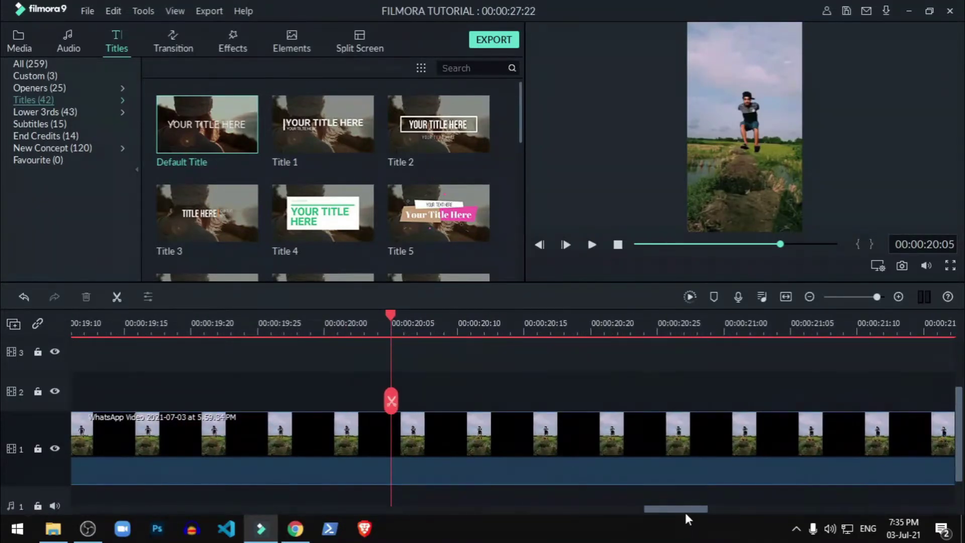
scroll(684, 510, "down", 2)
left_click_drag(684, 508, 507, 510)
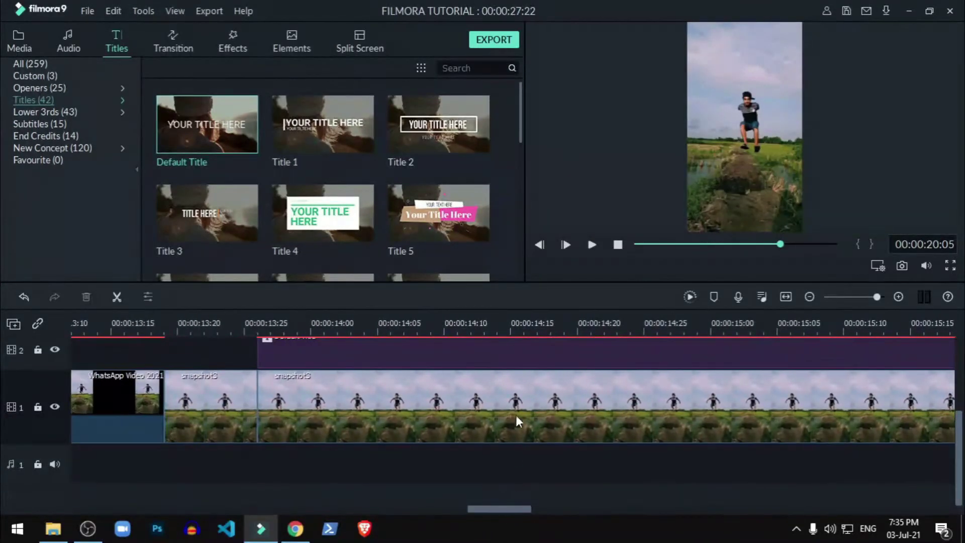
left_click_drag(558, 330, 328, 322)
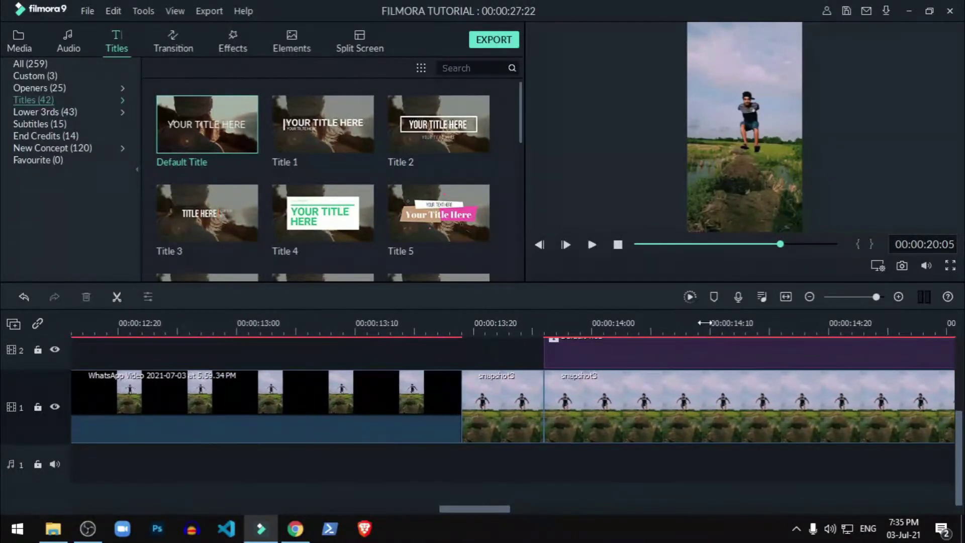
left_click_drag(704, 323, 442, 327)
left_click_drag(433, 512, 504, 515)
left_click_drag(614, 330, 387, 334)
left_click_drag(464, 510, 564, 516)
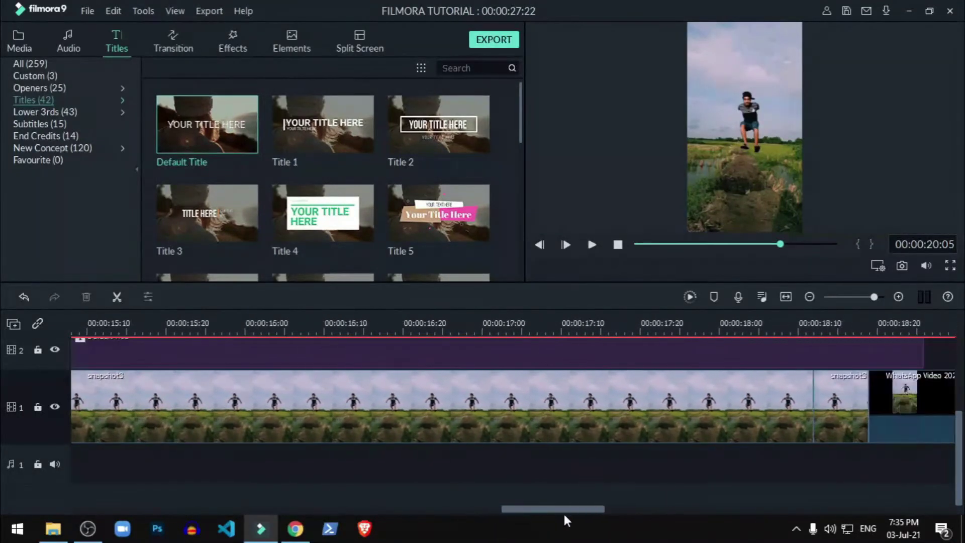
left_click_drag(647, 329, 503, 352)
left_click(581, 354)
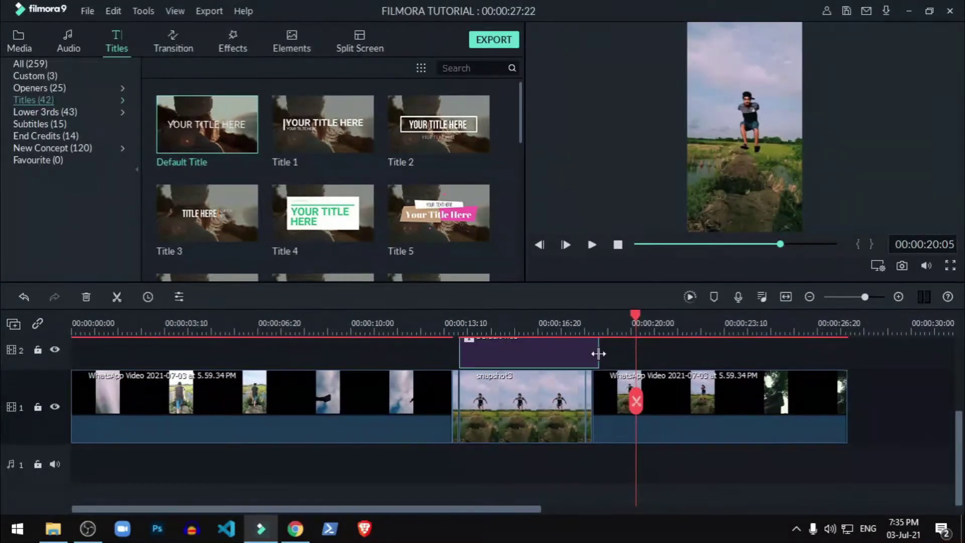
left_click_drag(597, 351, 586, 360)
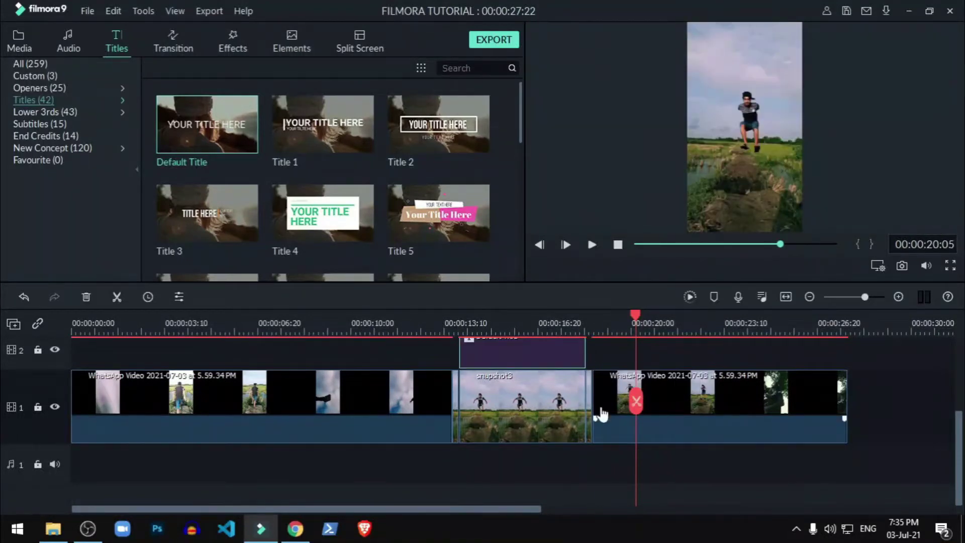
Open the Default Title clip in Advanced Text Edit and replace its text with LIEN.
scroll(539, 458, "up", 1)
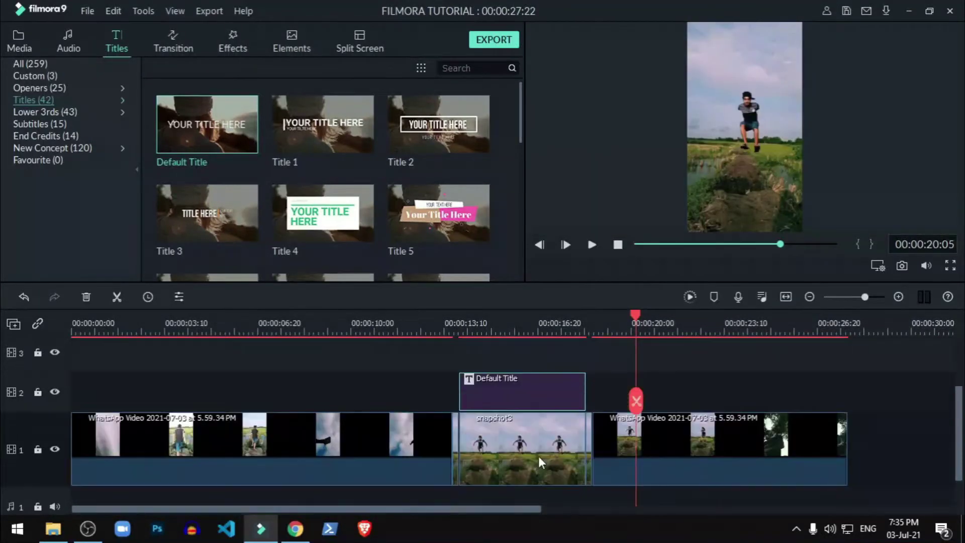
double_click(533, 393)
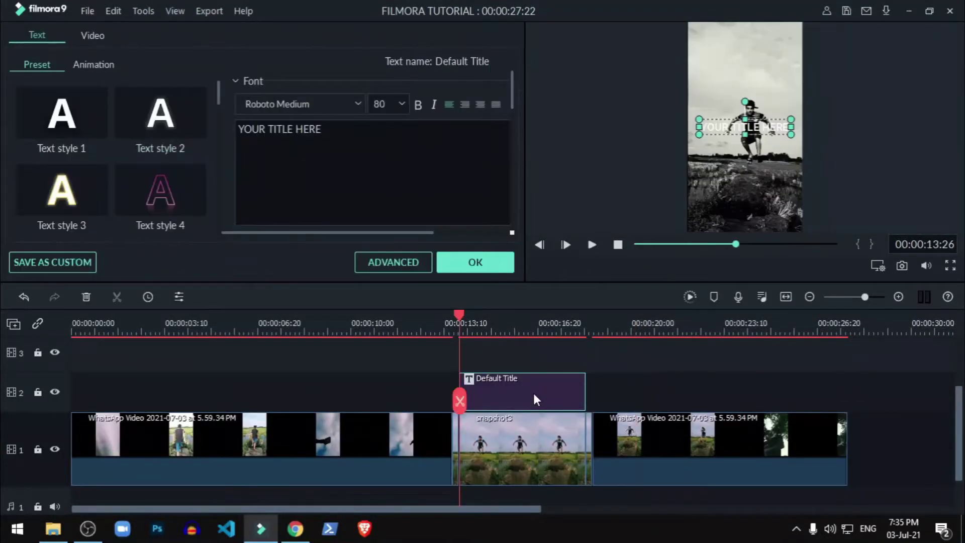
left_click(417, 262)
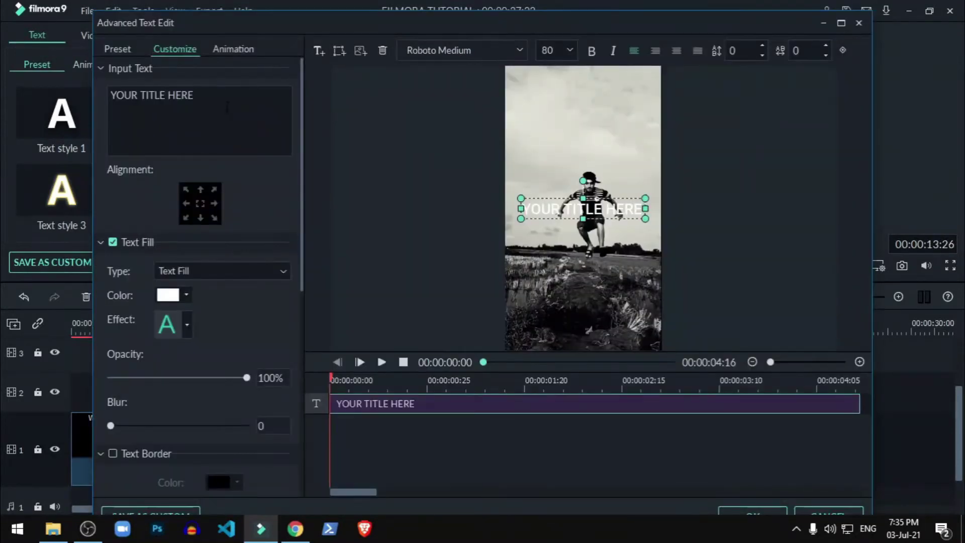
key("ctrl+a")
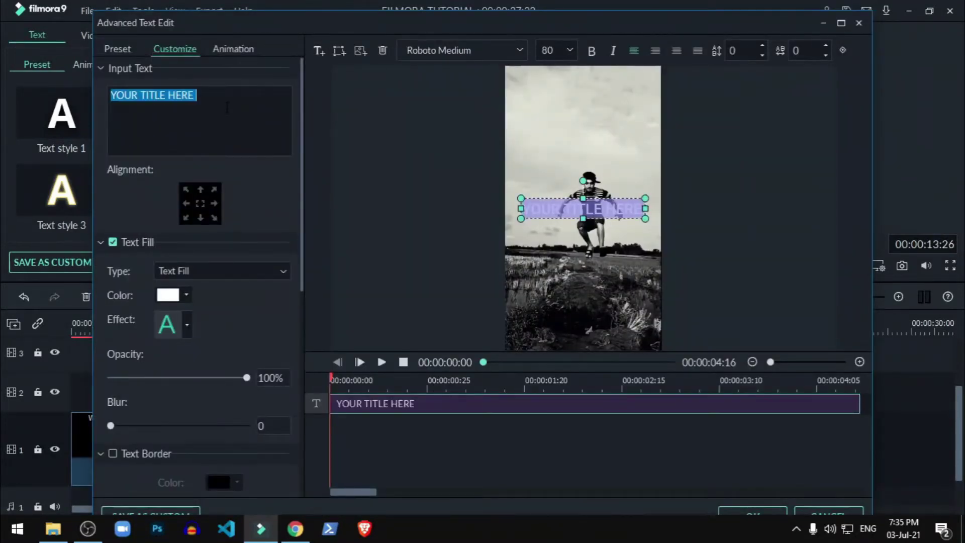
key("BackSpace")
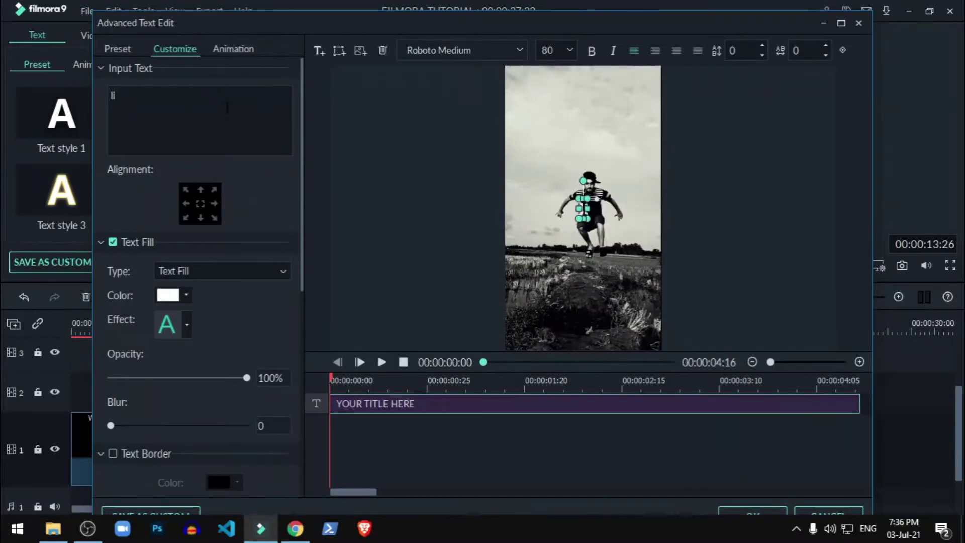
type("LI")
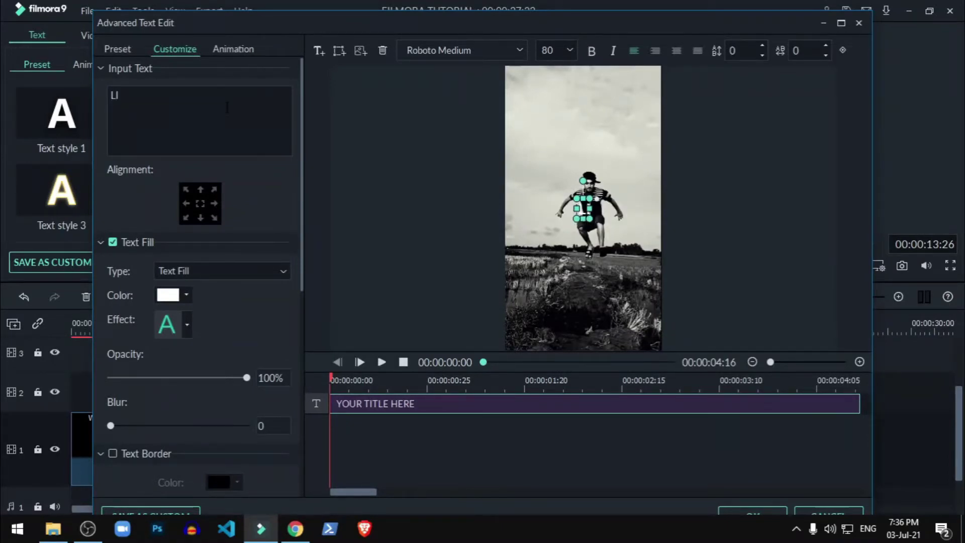
type("EIN")
key("BackSpace")
key("BackSpace")
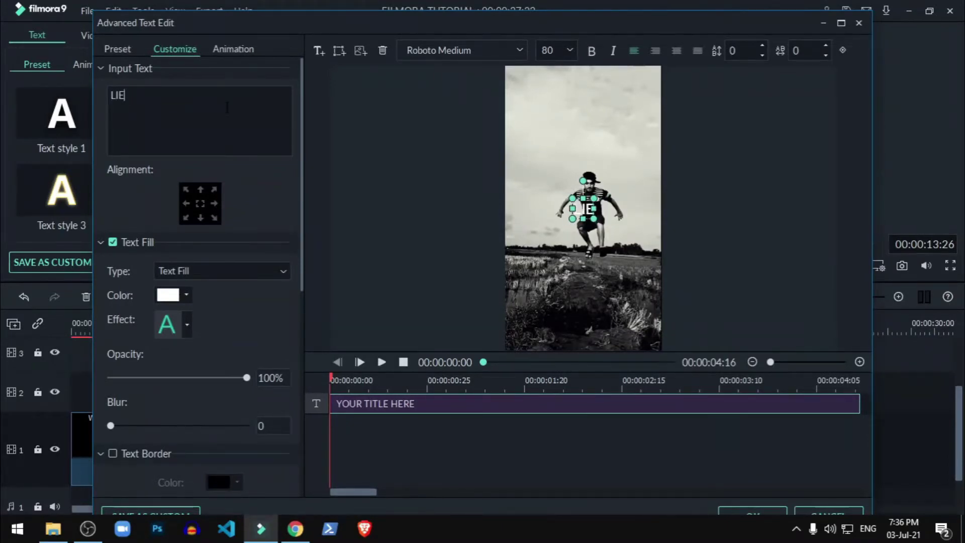
type("N")
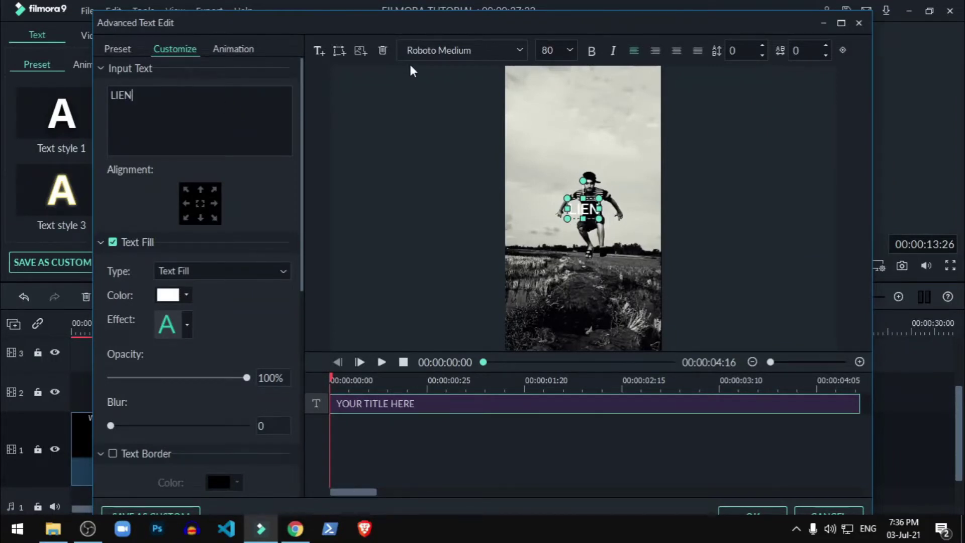
Set the LIEN title's font size to 125.
left_click(502, 50)
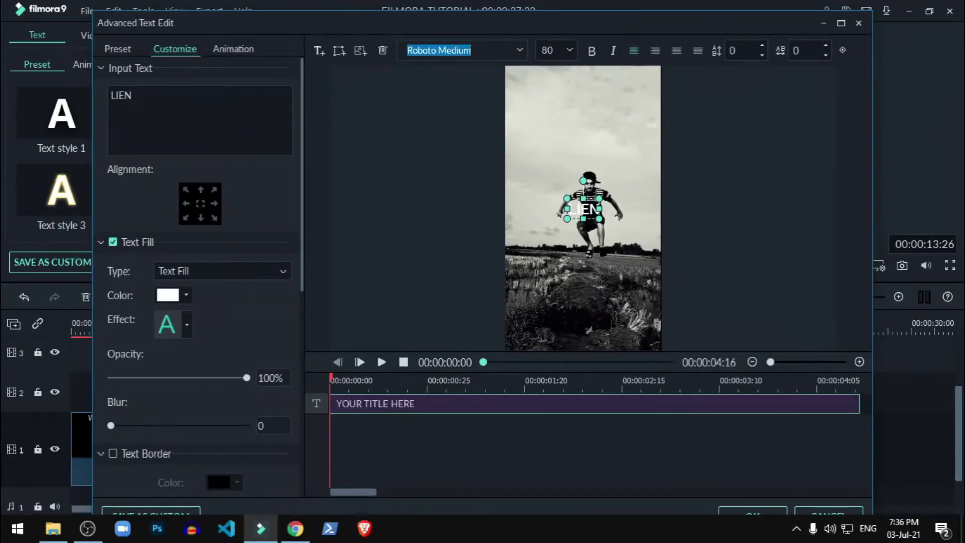
left_click(576, 52)
left_click(571, 50)
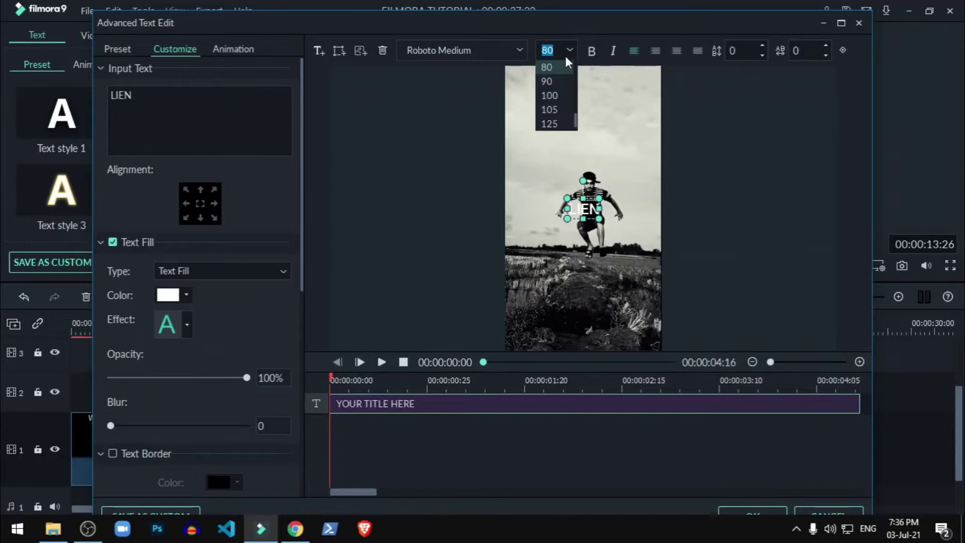
left_click(564, 120)
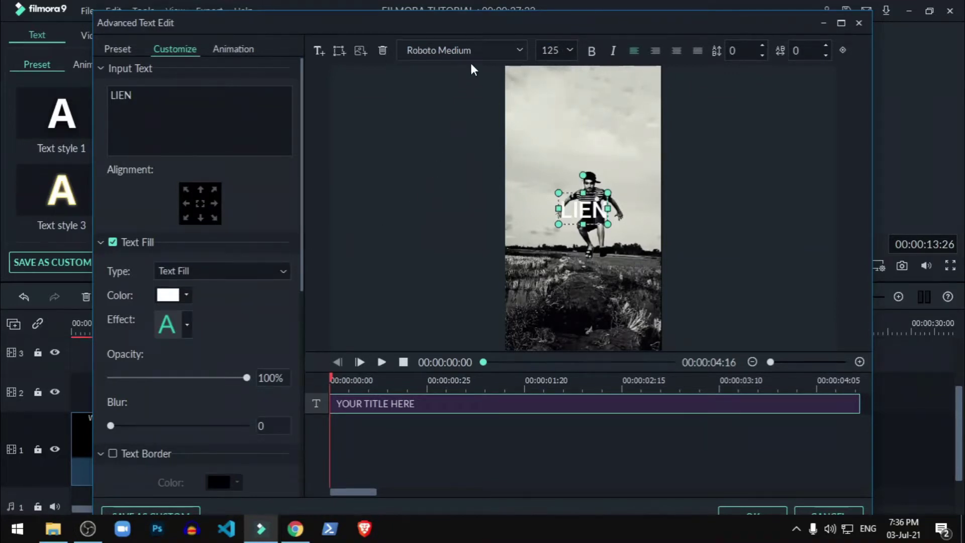
Change the LIEN title's font to Roboto Slab Bold.
left_click(484, 51)
left_click(516, 50)
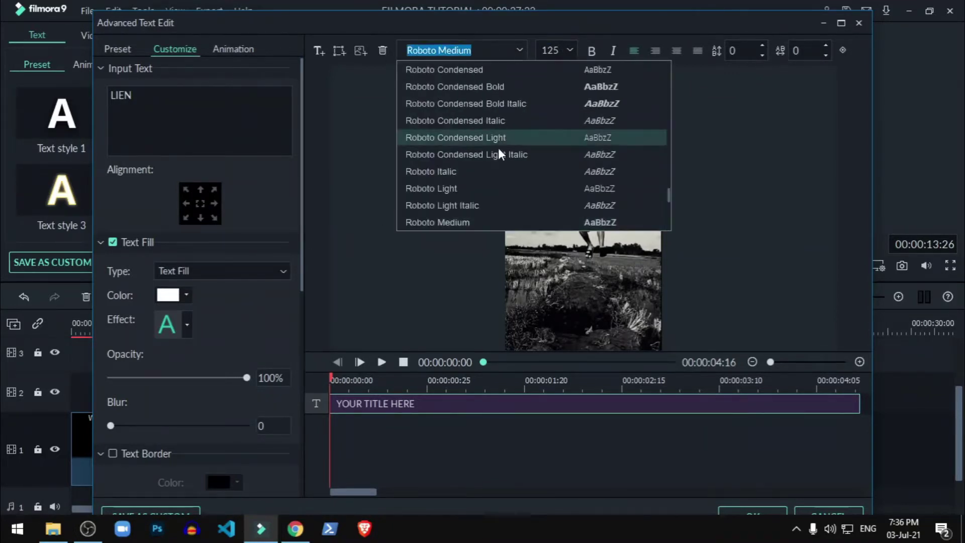
scroll(497, 153, "down", 1)
scroll(497, 156, "down", 1)
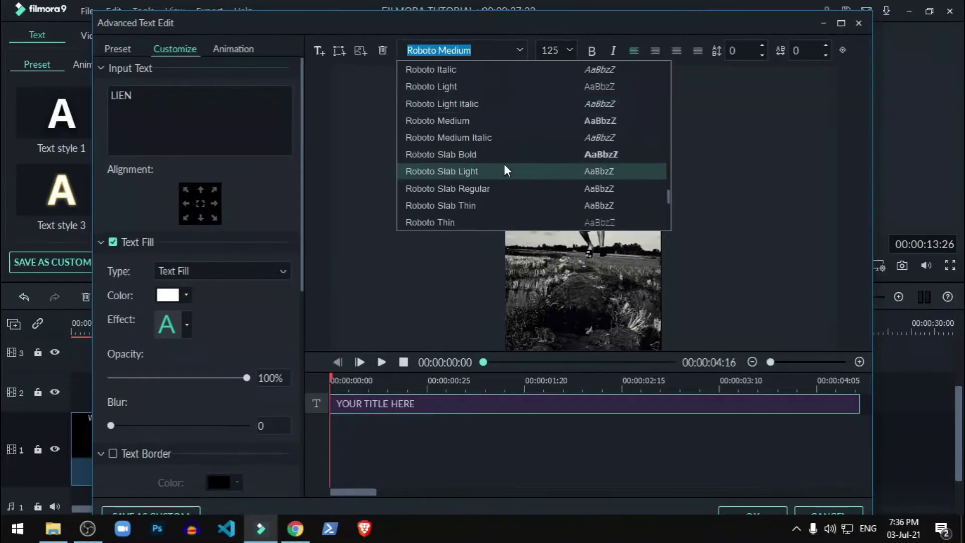
scroll(503, 164, "down", 1)
left_click(512, 155)
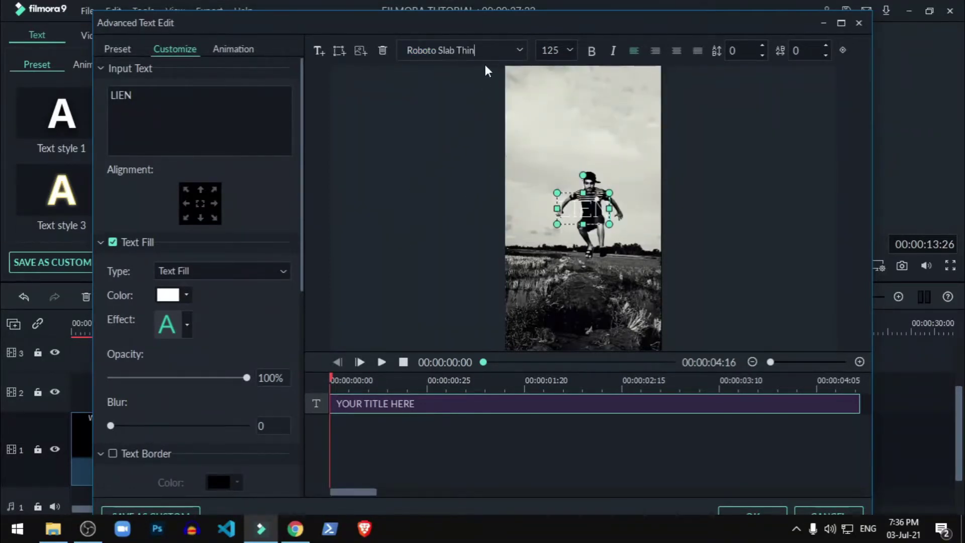
left_click(525, 48)
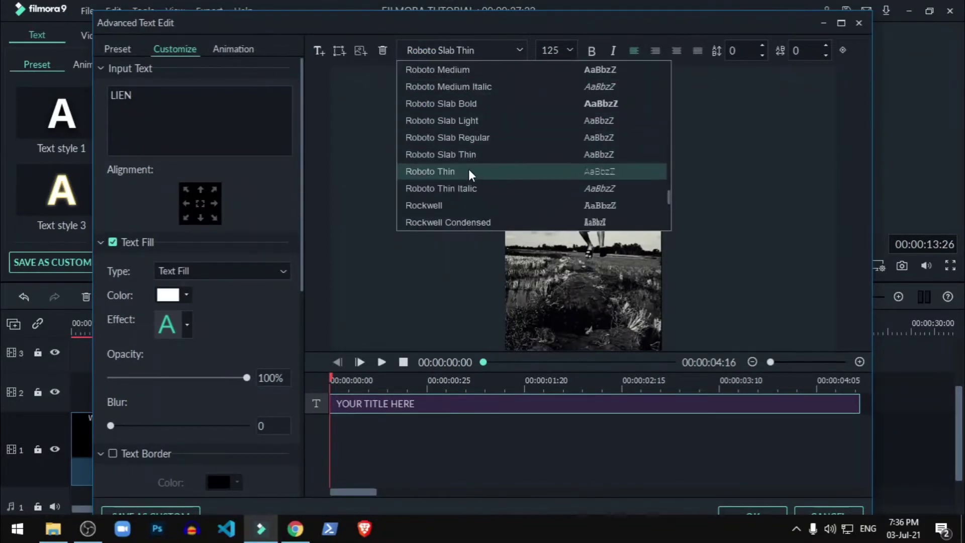
left_click(487, 110)
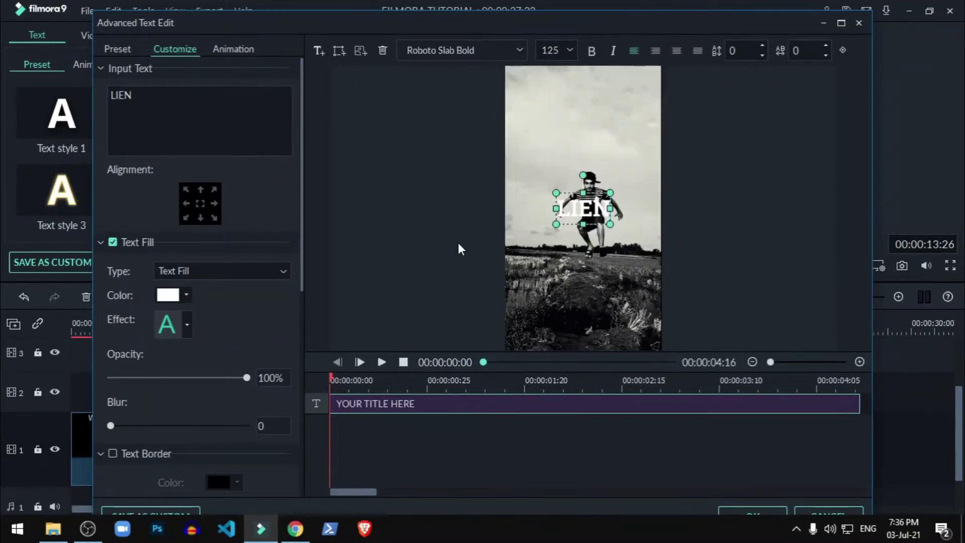
Enable a text border on the LIEN title and set its colour to black.
scroll(236, 395, "down", 1)
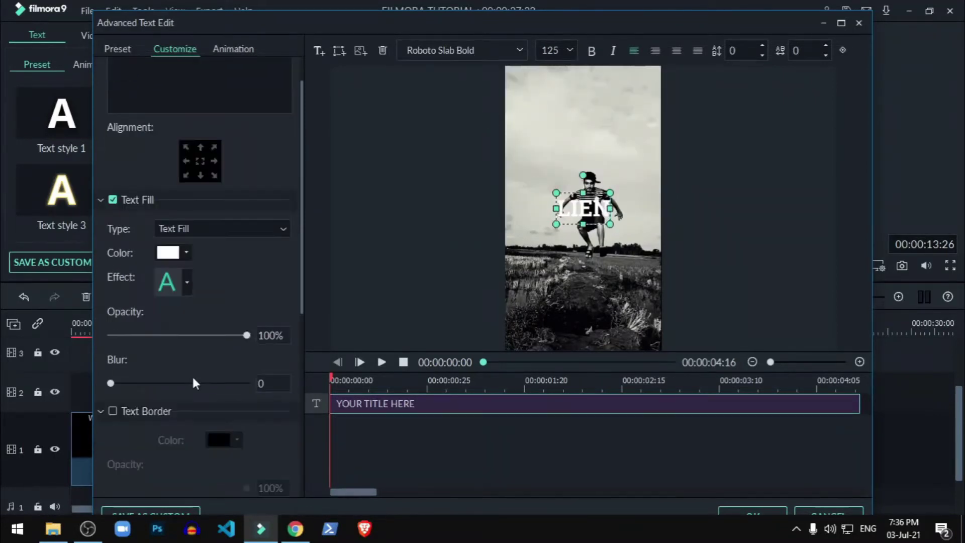
left_click(112, 411)
scroll(112, 412, "down", 1)
left_click(219, 397)
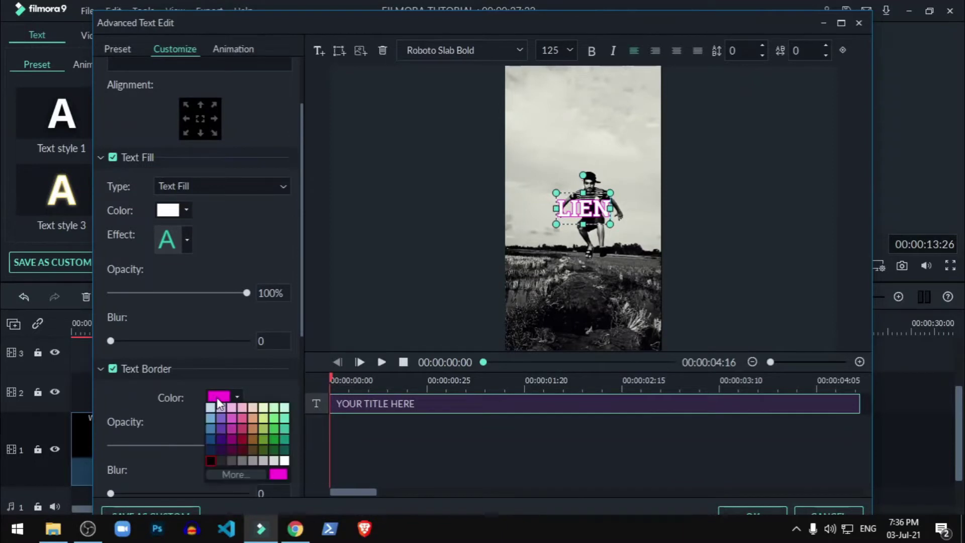
left_click(212, 459)
scroll(222, 447, "down", 1)
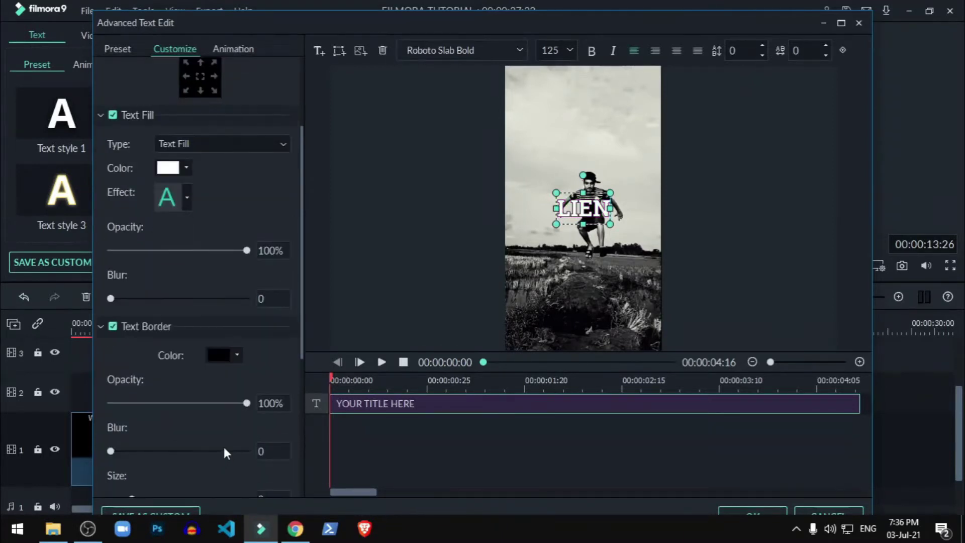
Set the title's text border to size 22, opacity 100% and blur 8.
scroll(108, 462, "down", 1)
left_click_drag(132, 455, 168, 455)
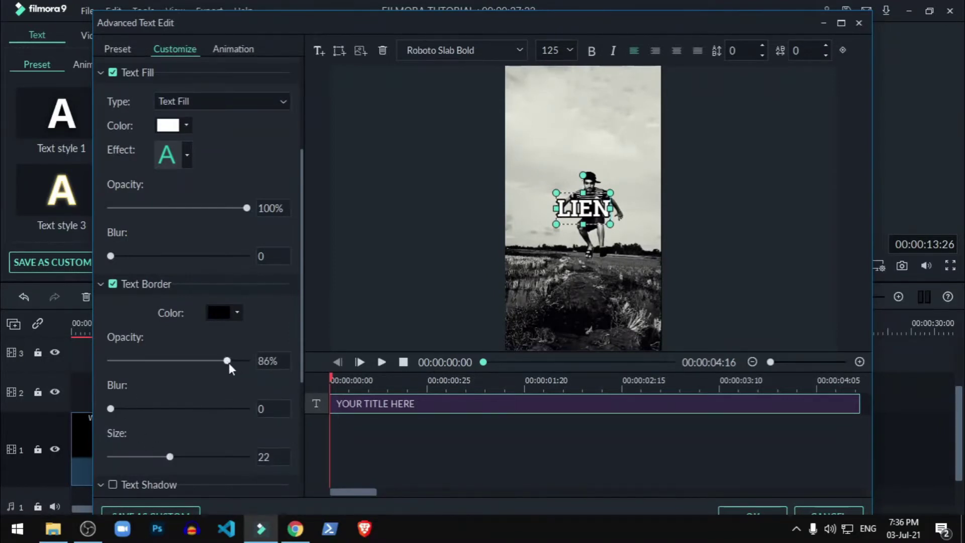
left_click_drag(229, 365, 322, 372)
left_click_drag(112, 409, 133, 411)
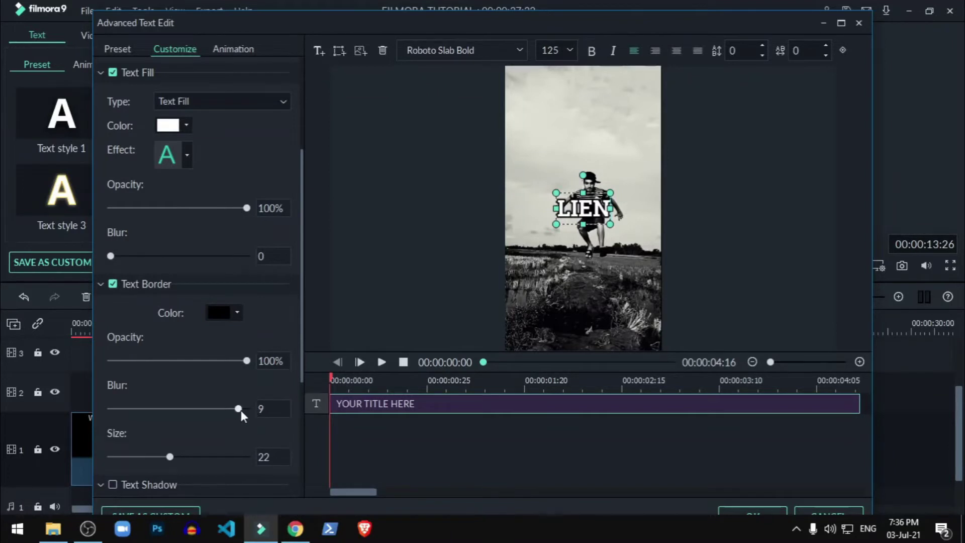
left_click_drag(240, 410, 222, 417)
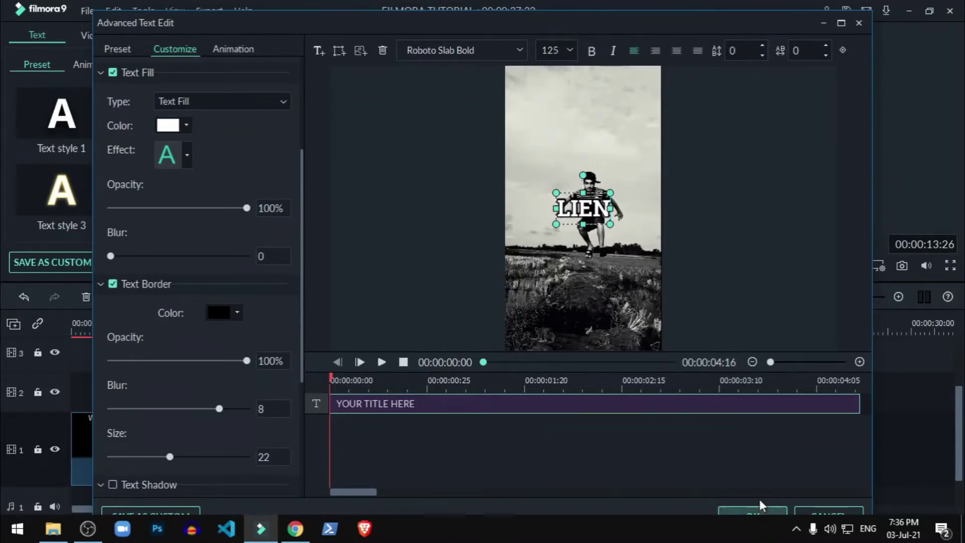
Choose the To the Right 2 animation for the LIEN title, accept the advanced edits and move the title to the left of the jumper.
left_click(222, 48)
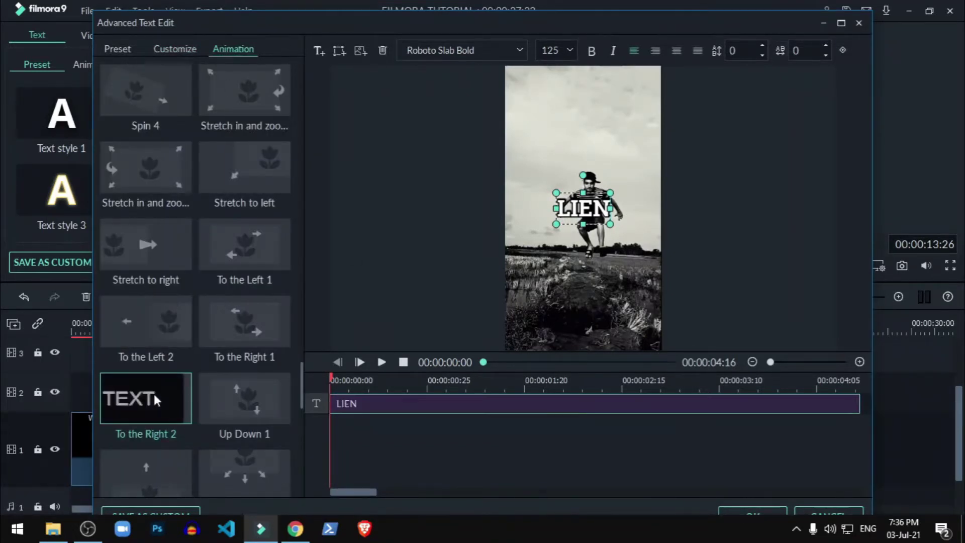
left_click(773, 509)
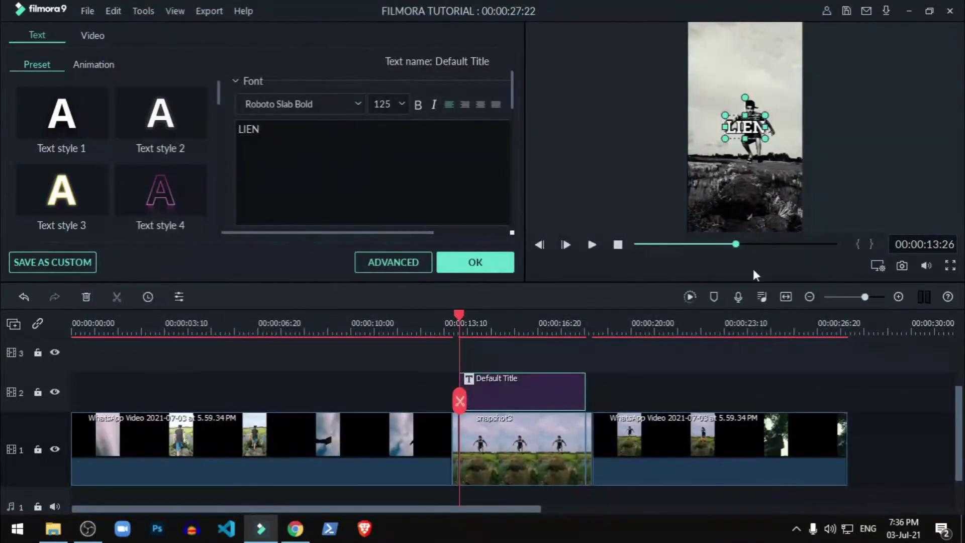
left_click_drag(749, 126, 717, 127)
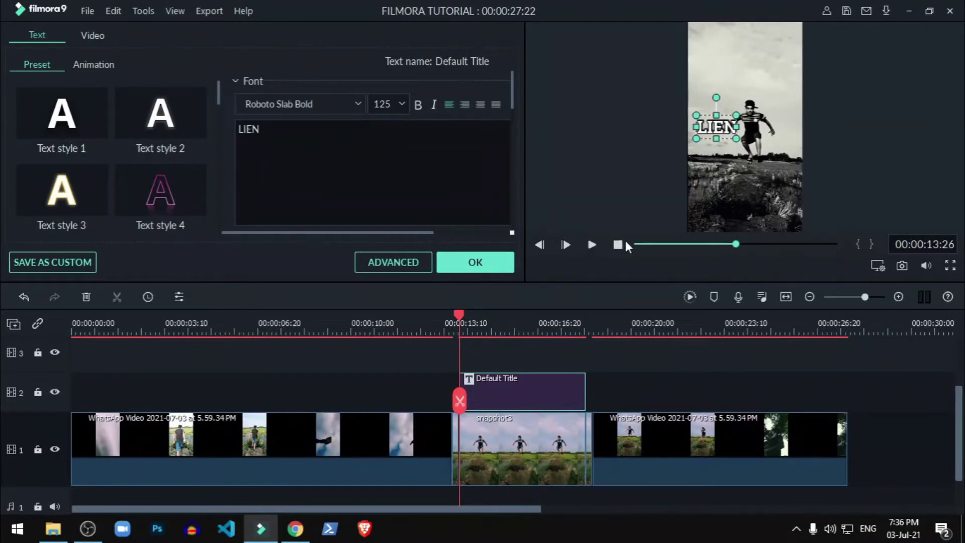
Play the titled freeze frame from 00:00:12:18 and accept the title settings.
left_click(424, 321)
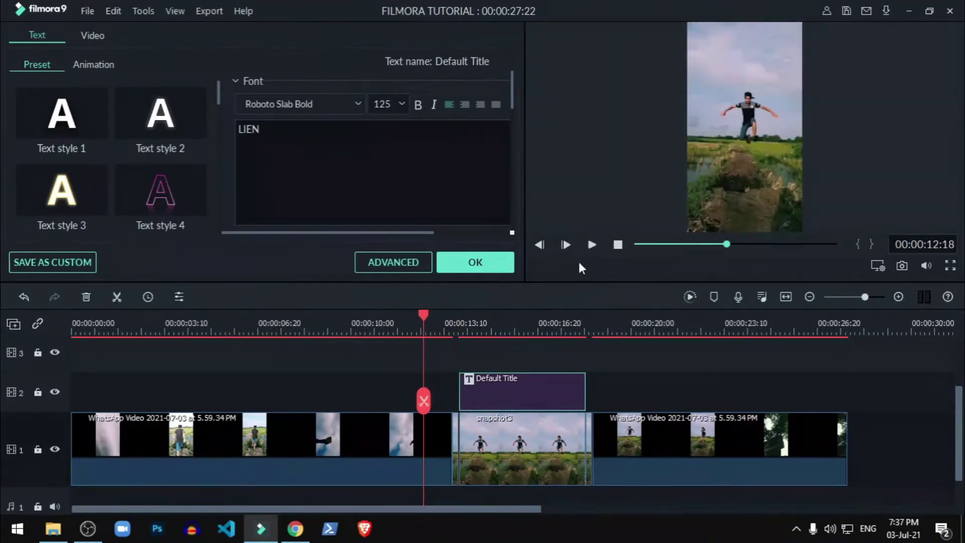
left_click(592, 244)
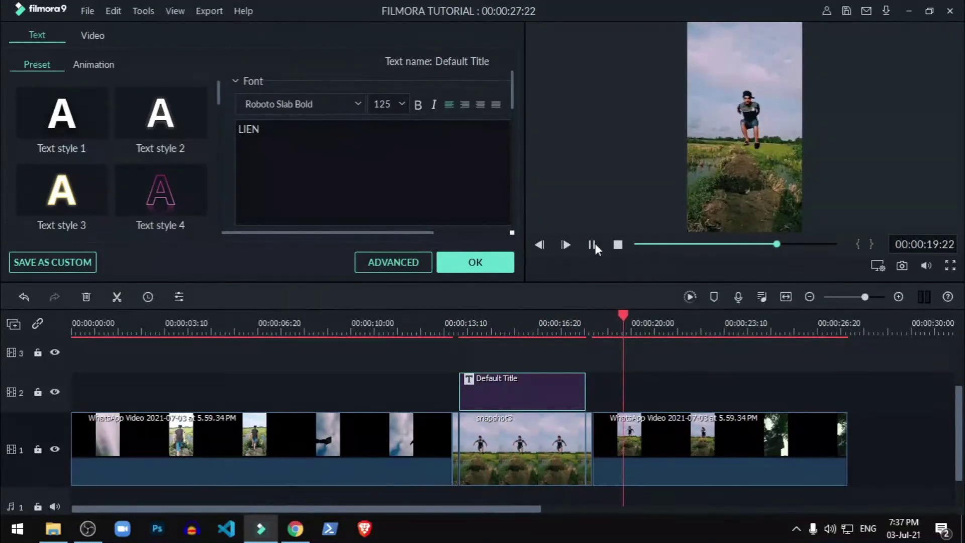
left_click(593, 244)
mouse_move(618, 320)
left_mouse_down()
mouse_move(603, 322)
mouse_move(616, 322)
left_mouse_up()
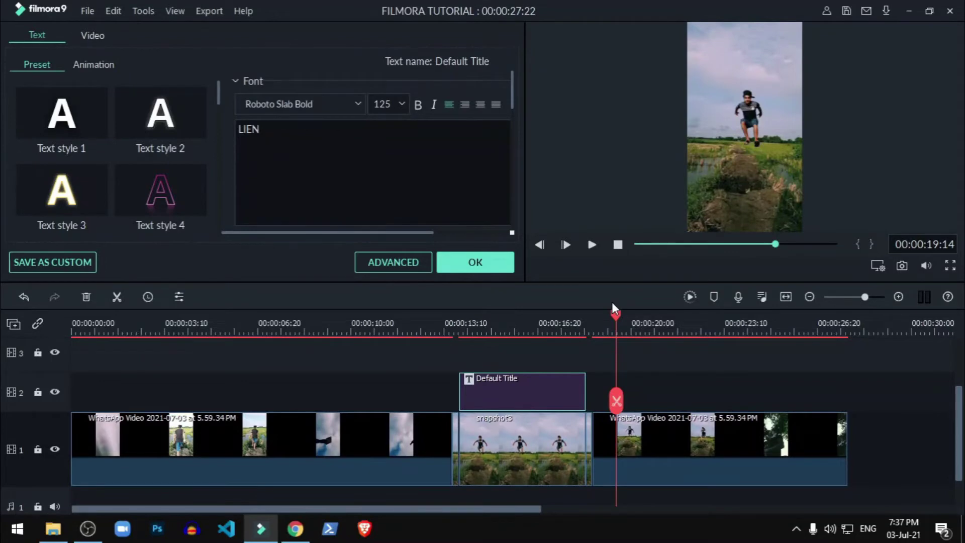
left_click(507, 262)
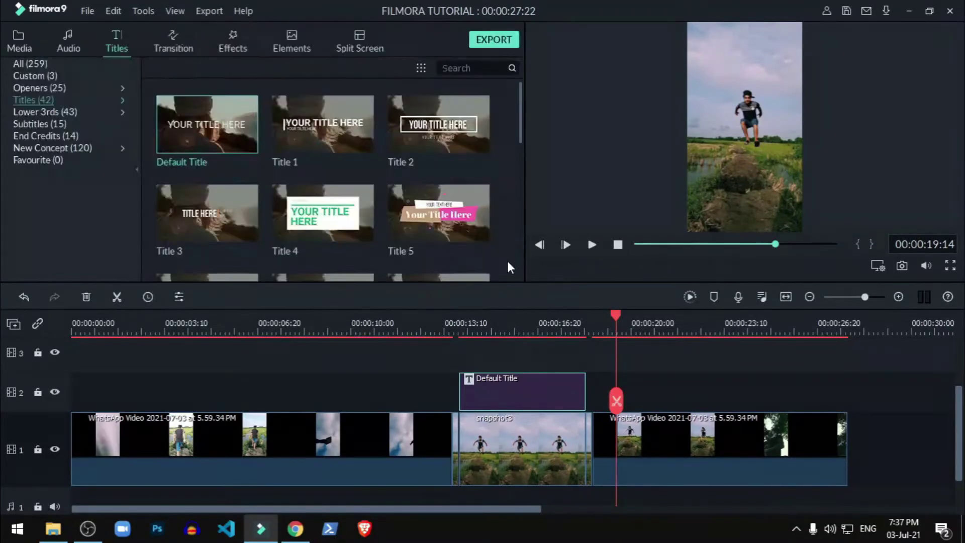
Return to the project media and replay the timeline from 00:00:10:19 through the titled freeze frame.
left_click(20, 43)
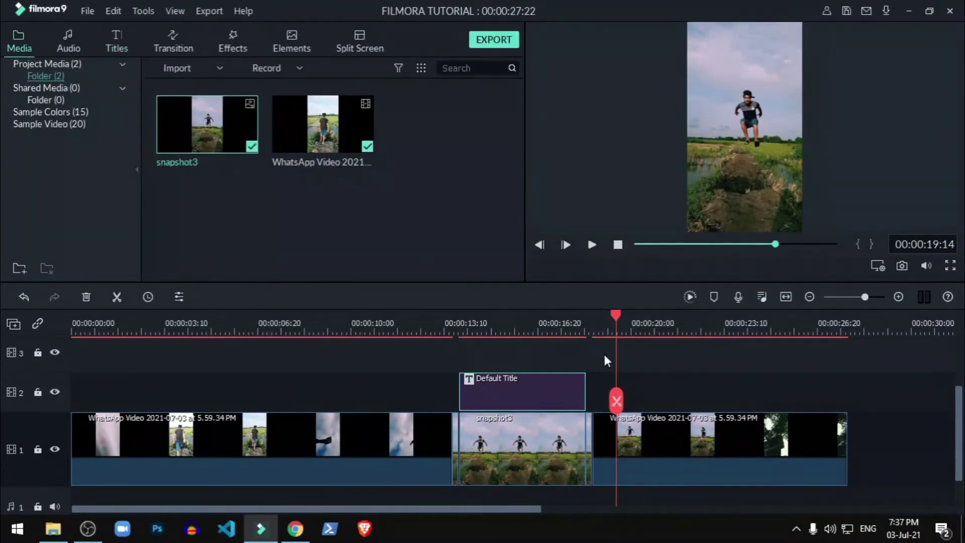
scroll(547, 326, "down", 4)
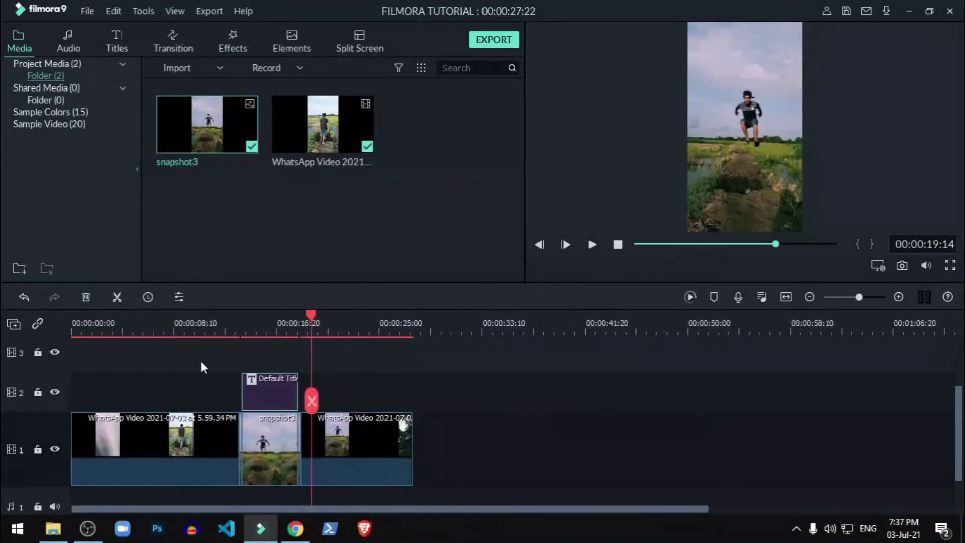
left_click(203, 324)
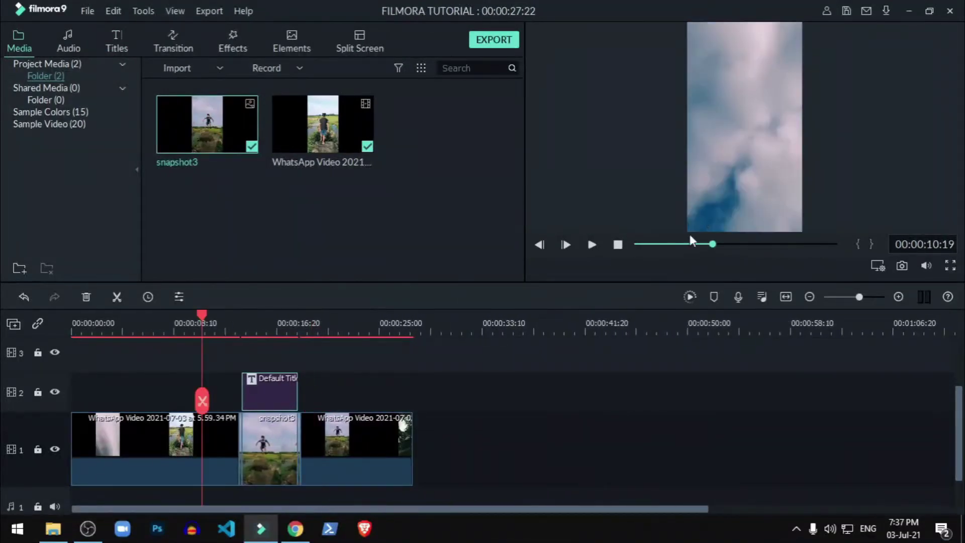
left_click(592, 244)
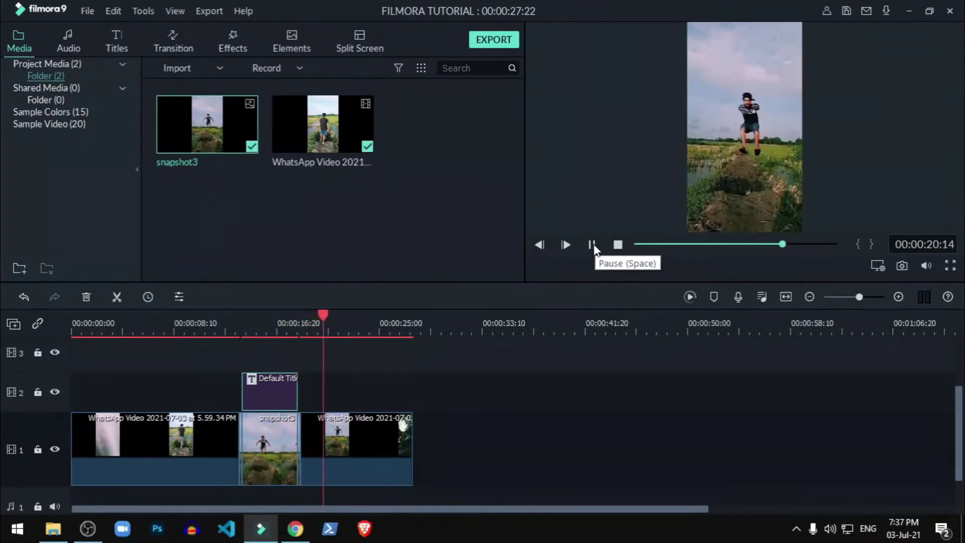
left_click(593, 244)
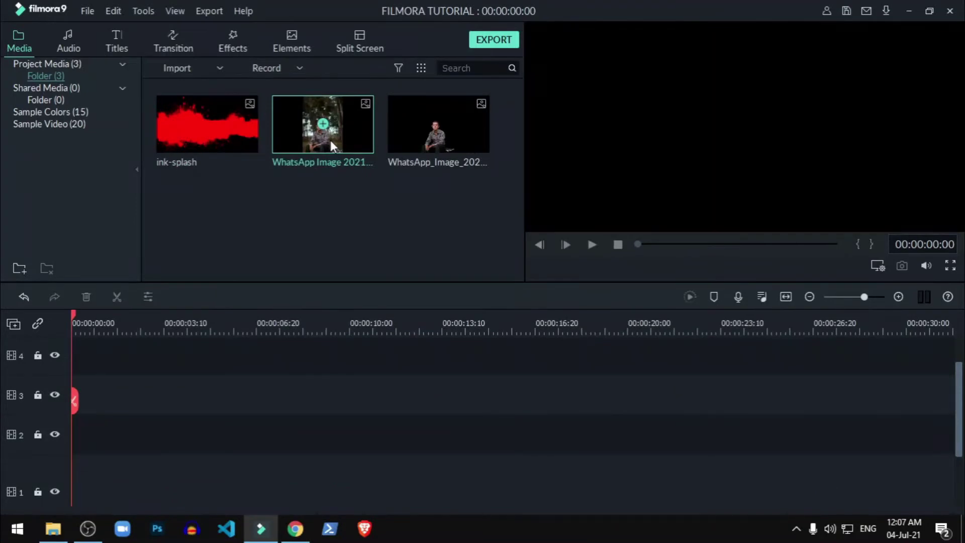
Add the WhatsApp Image portrait photo with the forest background to the start of video track 1.
left_click_drag(331, 140, 67, 496)
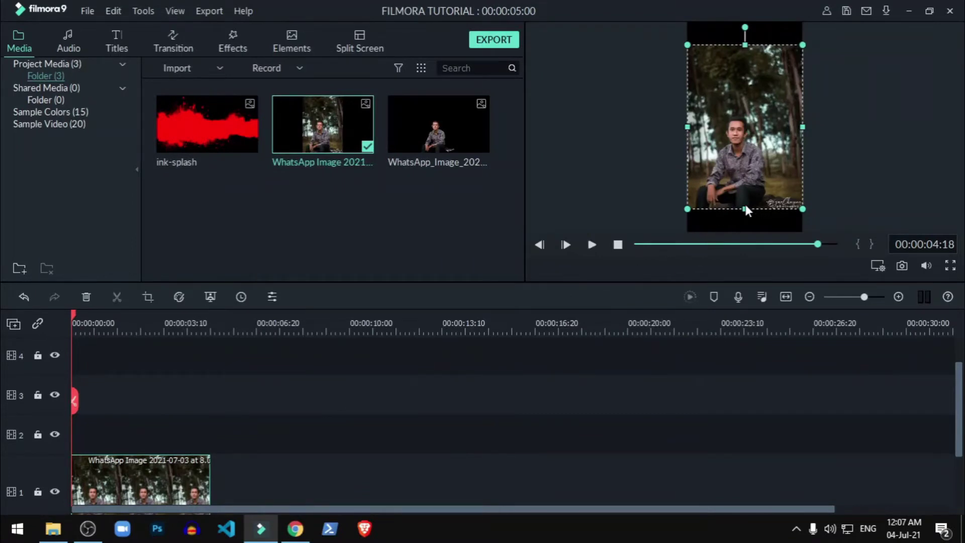
Stretch the portrait photo vertically to fill the frame, then crop it to a 300 x 426 area of forest beside the man's head.
left_click_drag(745, 209, 739, 230)
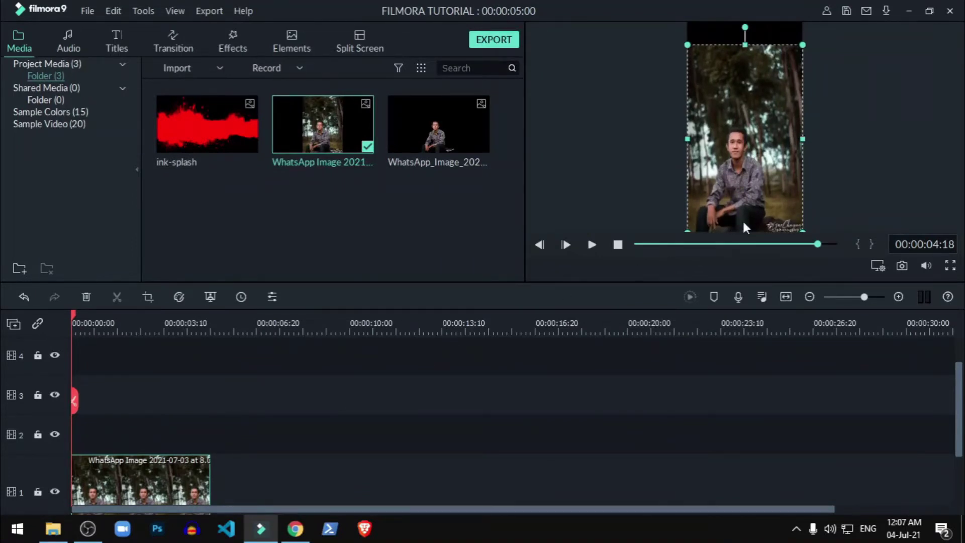
left_click_drag(745, 44, 737, 24)
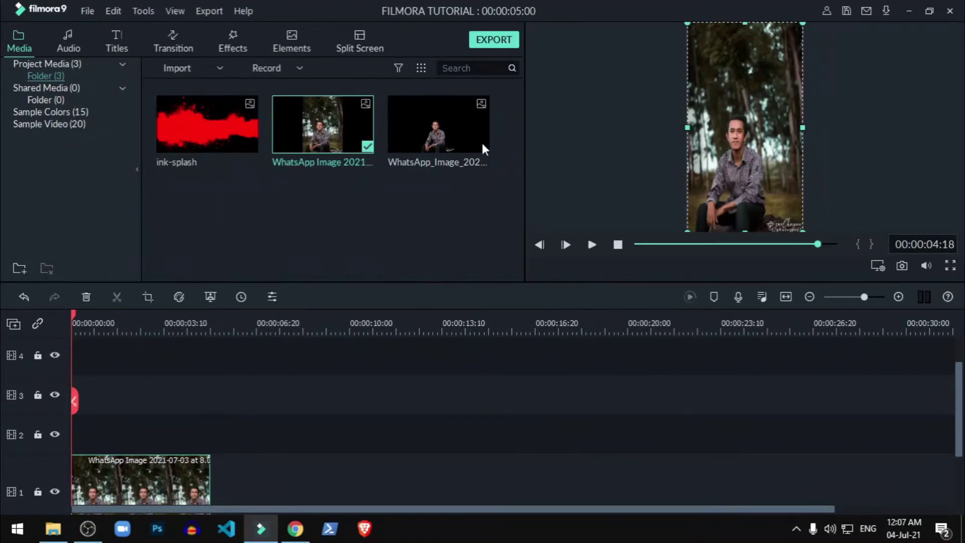
scroll(162, 414, "down", 1)
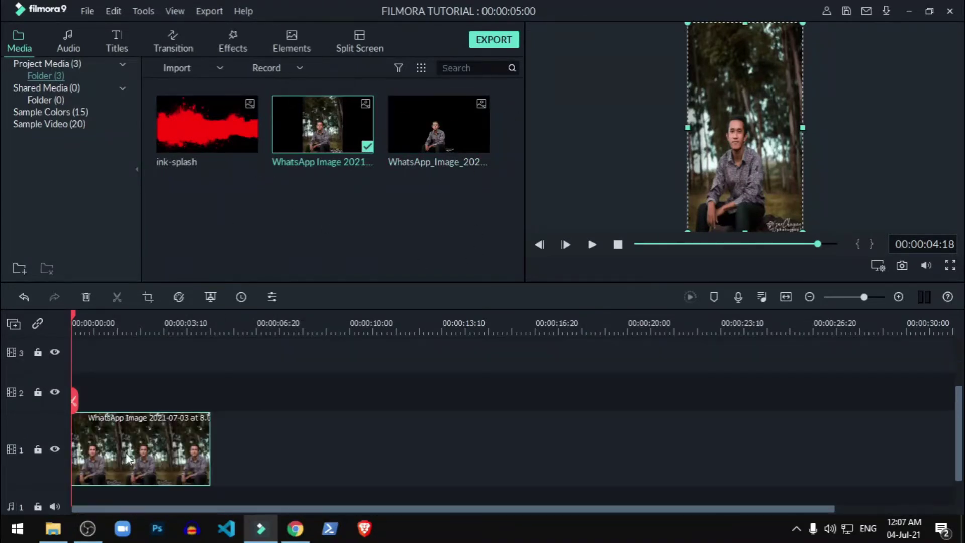
right_click(126, 452)
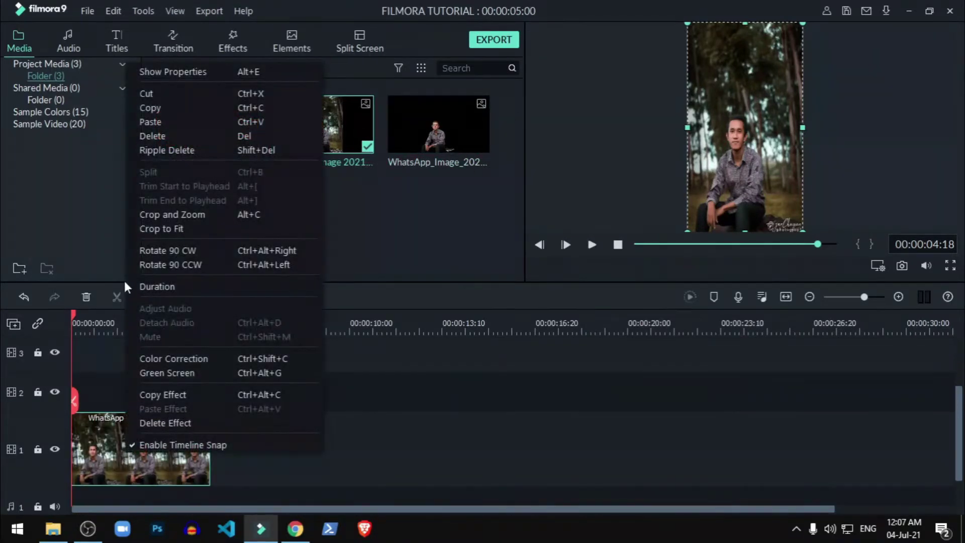
left_click(176, 214)
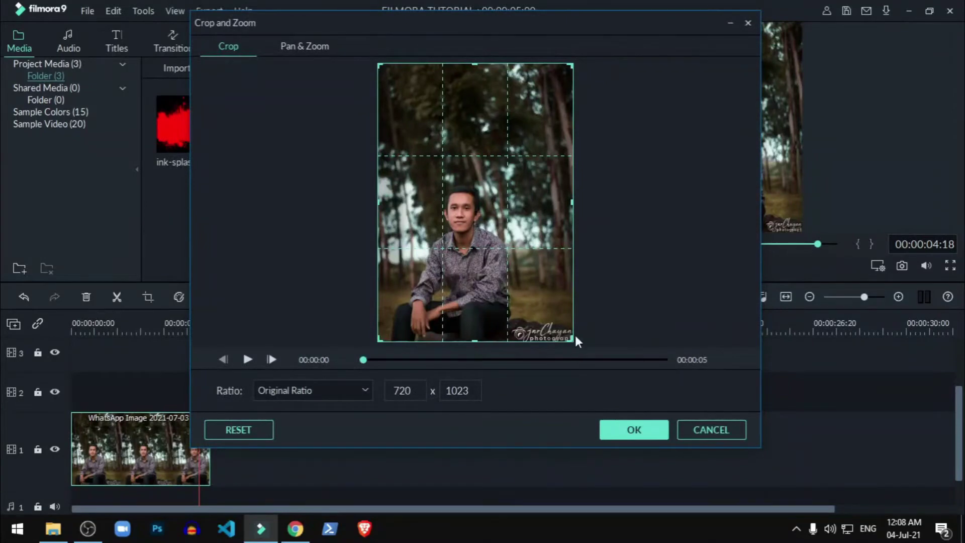
left_click_drag(573, 340, 538, 290)
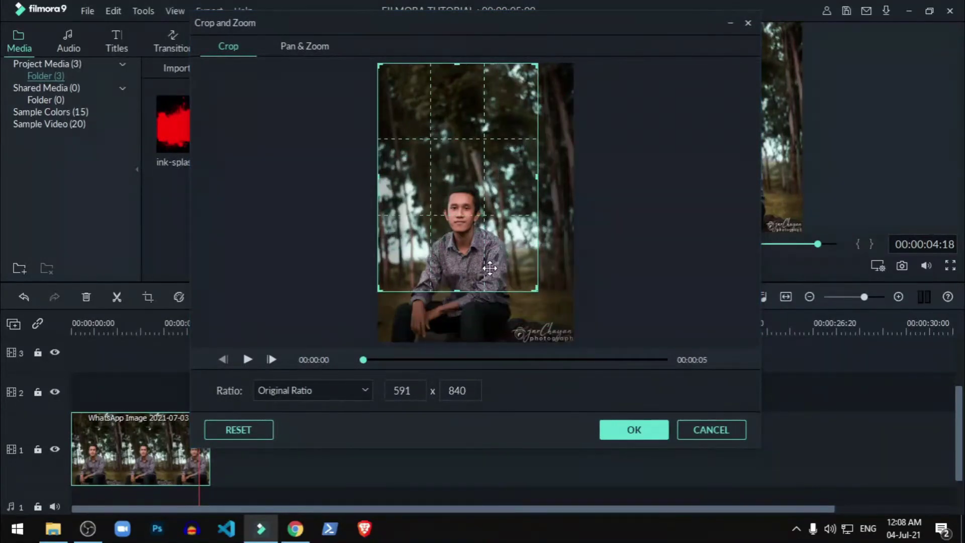
left_click_drag(457, 290, 467, 178)
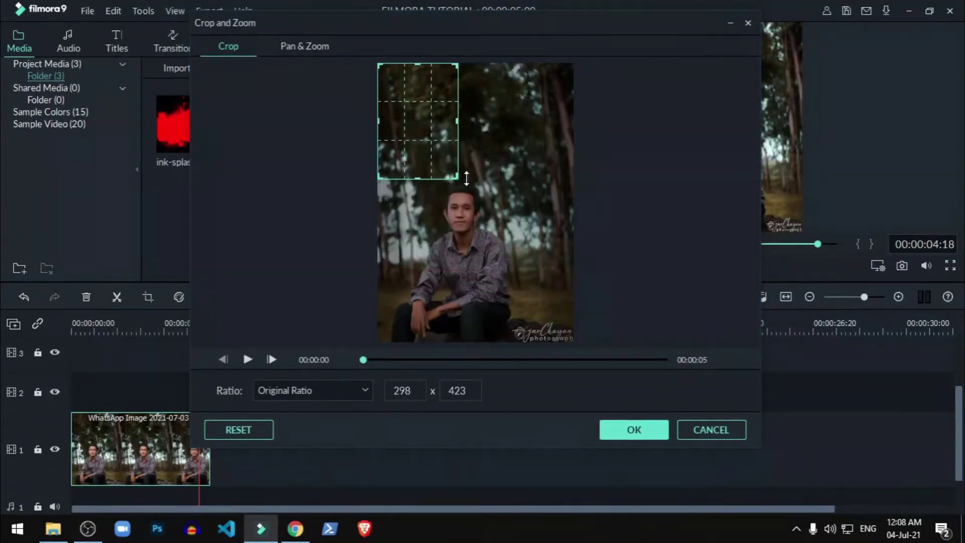
left_click_drag(459, 119, 589, 174)
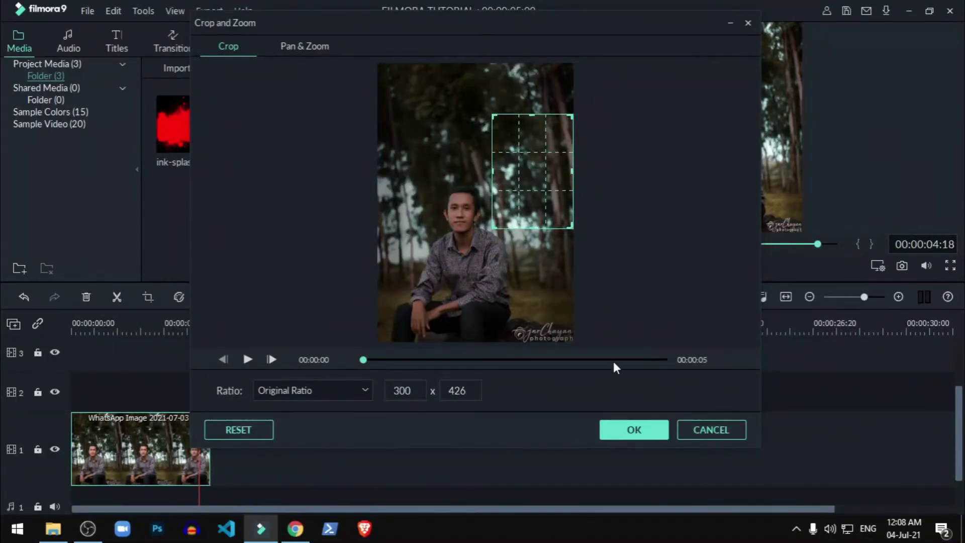
left_click(633, 430)
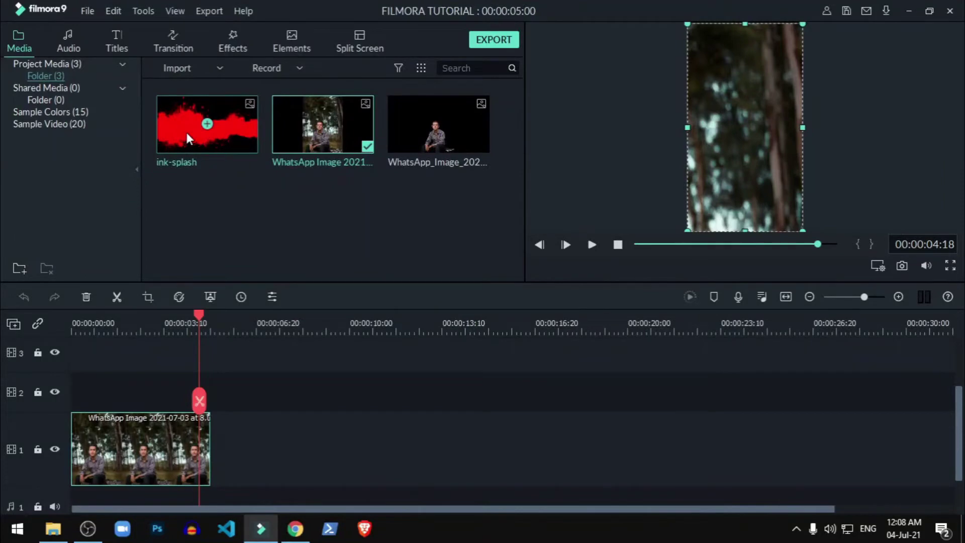
left_click(117, 45)
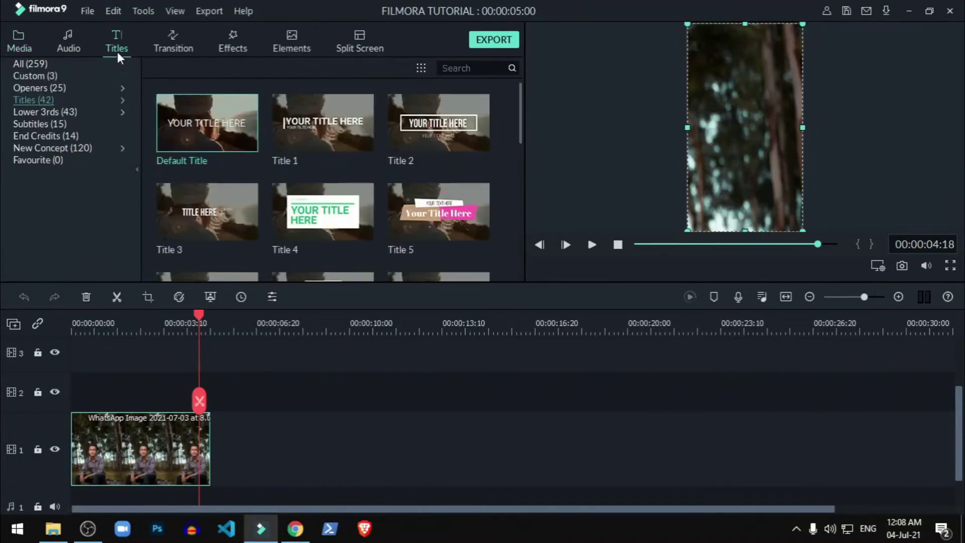
left_click(23, 50)
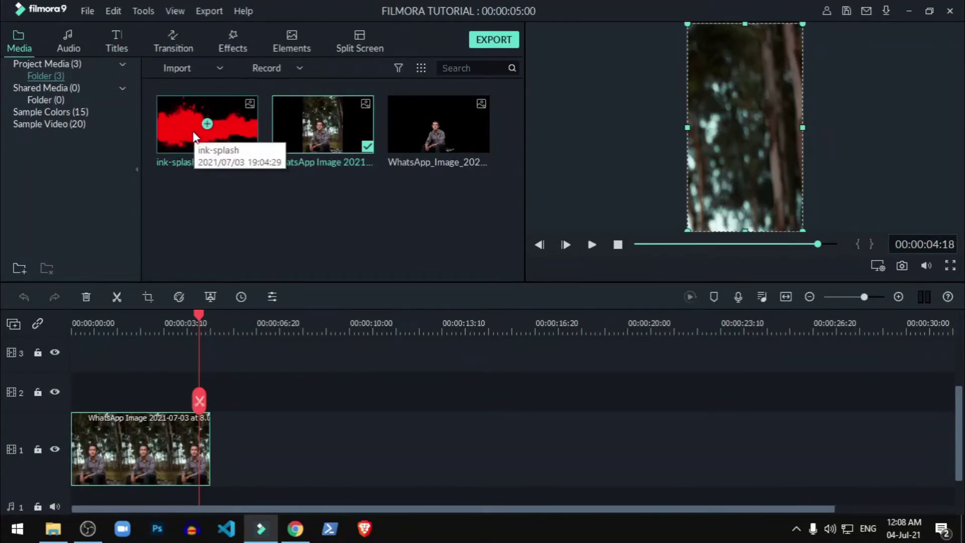
Switch to Chrome, search Google for "ink splash png" and look over the image results.
left_click(295, 529)
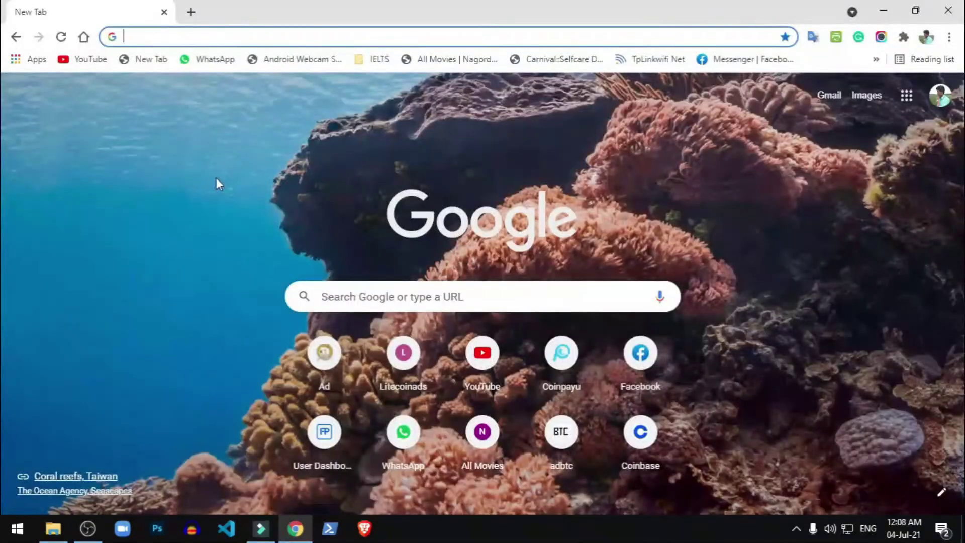
type("INK")
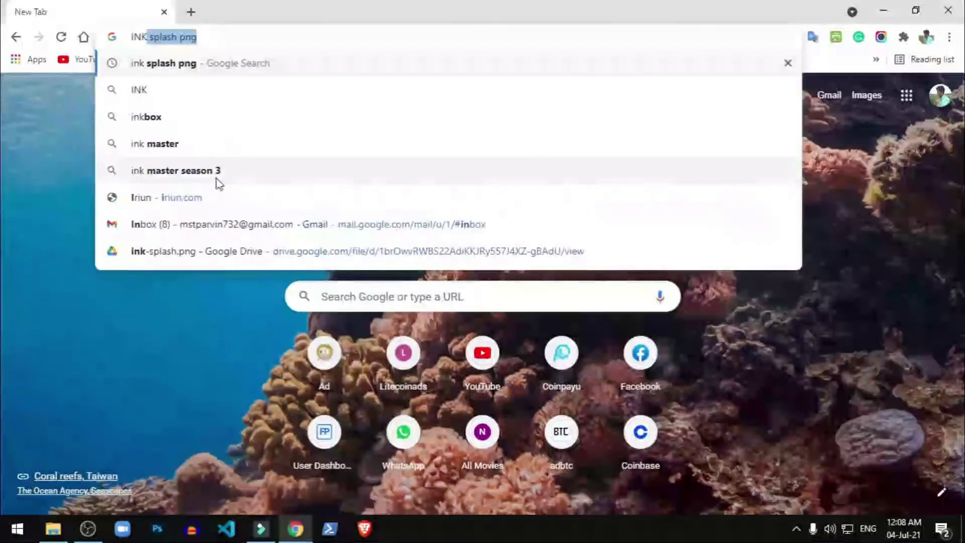
key("Return")
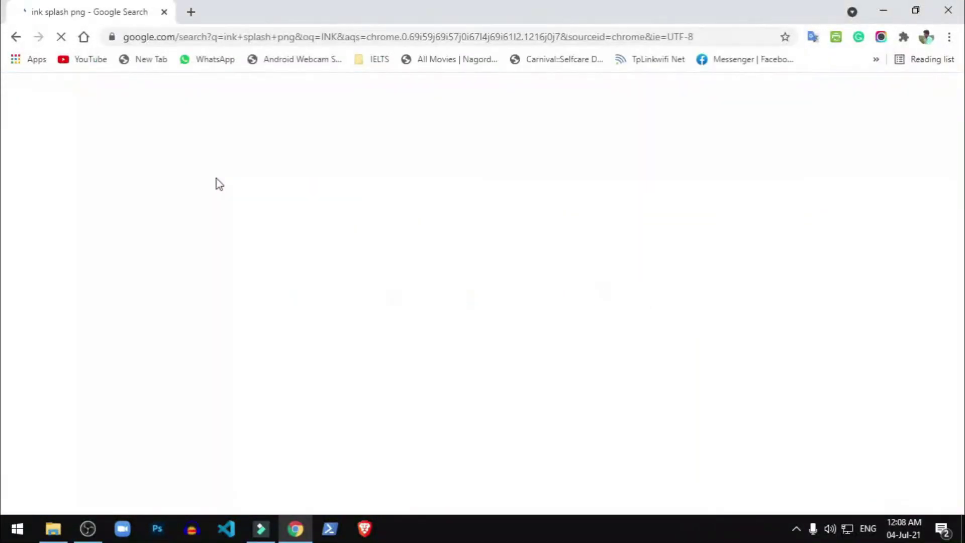
scroll(377, 435, "down", 8)
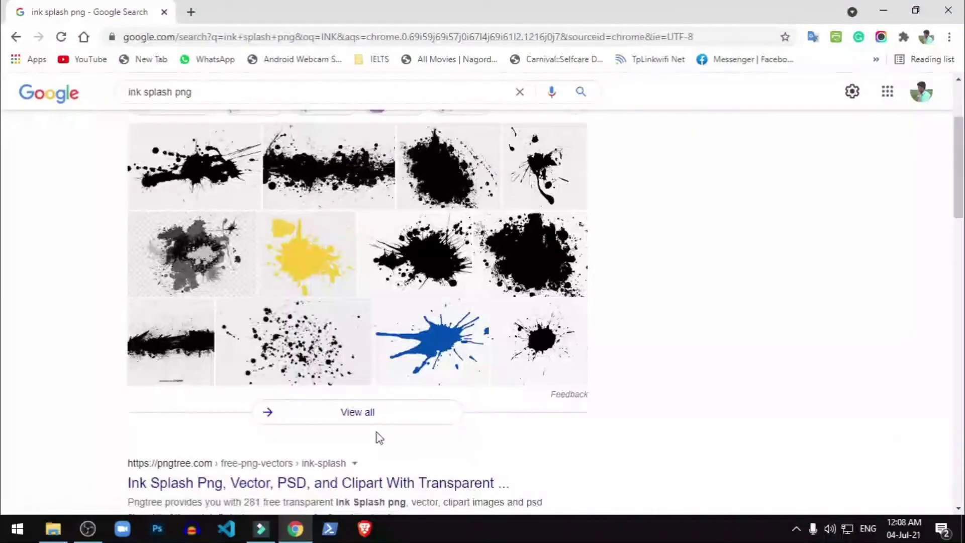
scroll(318, 388, "up", 8)
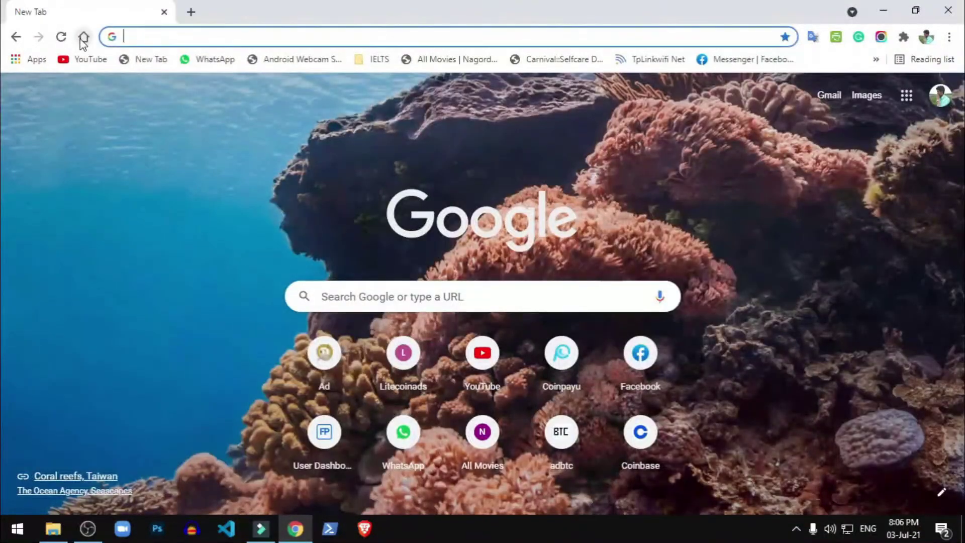
Open the remove.bg website and start an image upload for background removal.
type("remove.bg")
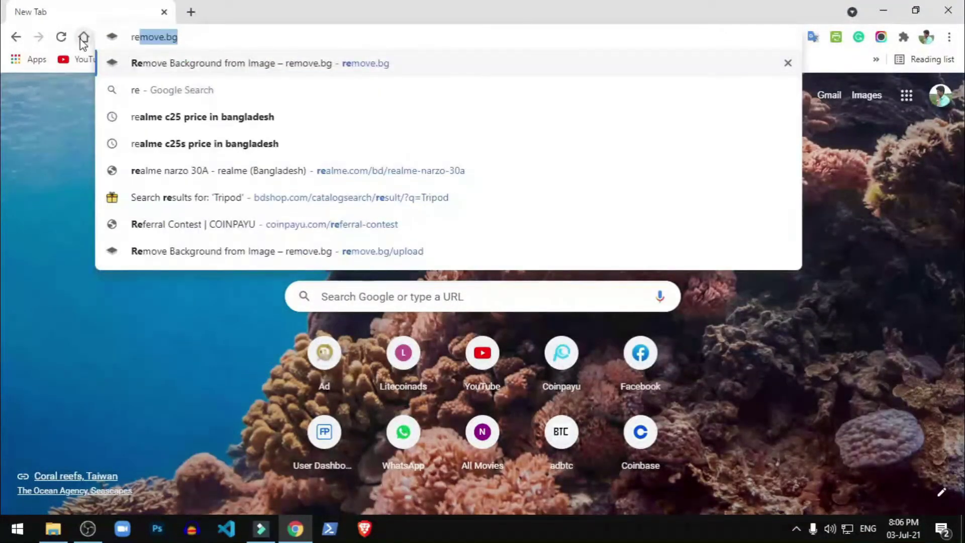
key("Return")
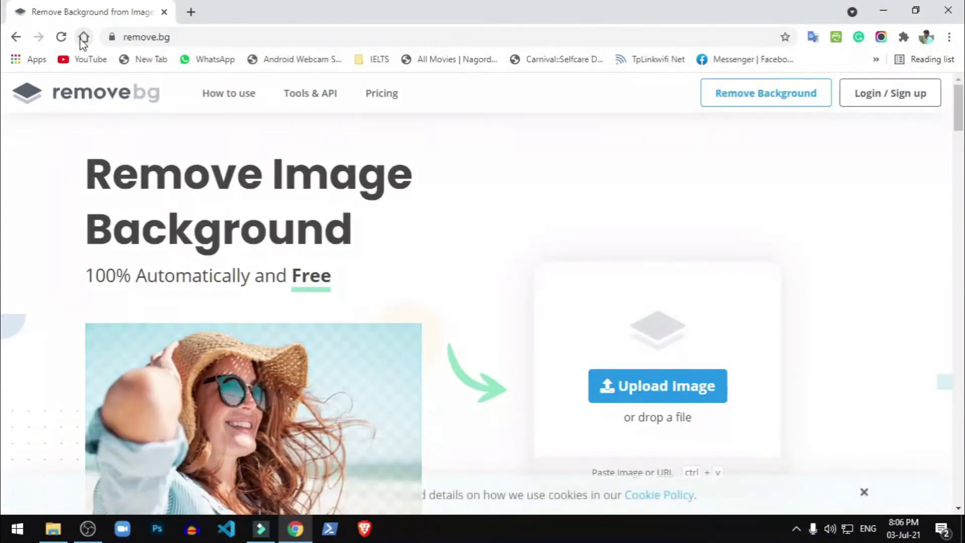
left_click(642, 385)
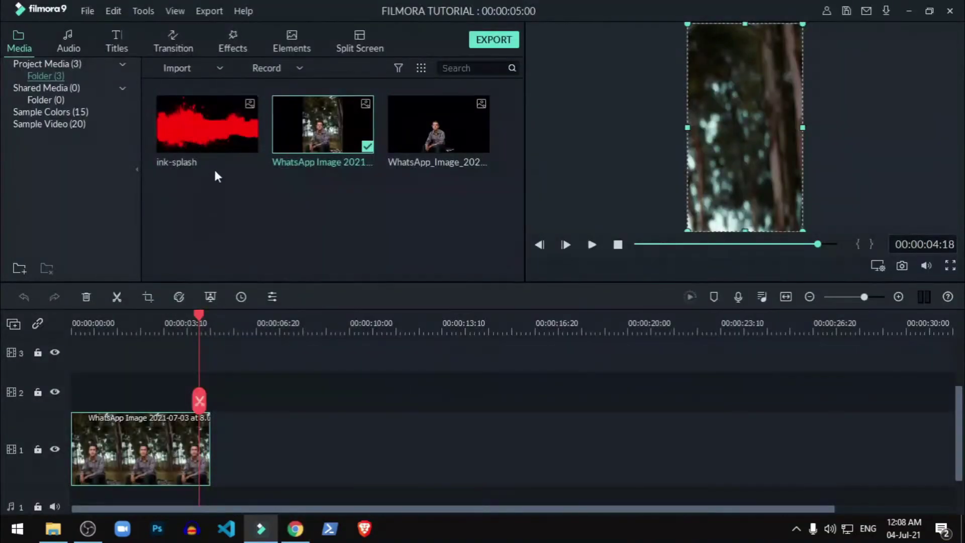
Back in Filmora, add the ink-splash image to the start of video track 2 and a Default Title above it on track 3.
mouse_move(240, 124)
left_mouse_down()
mouse_move(138, 367)
mouse_move(73, 387)
left_mouse_up()
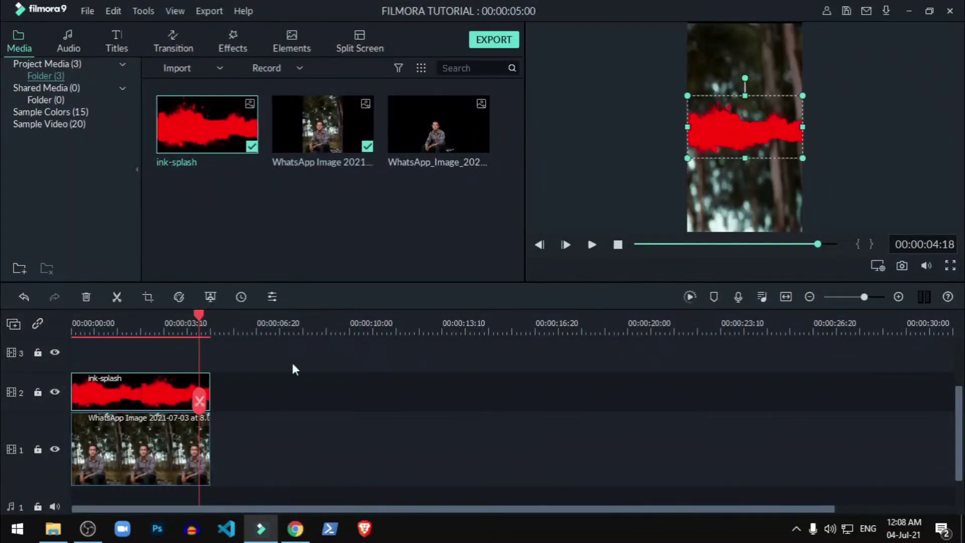
scroll(292, 361, "up", 1)
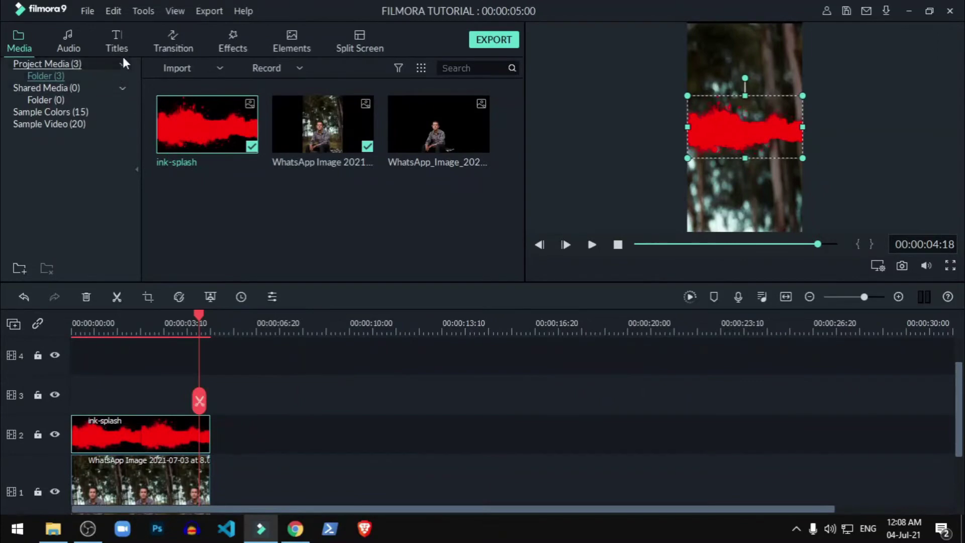
left_click(127, 42)
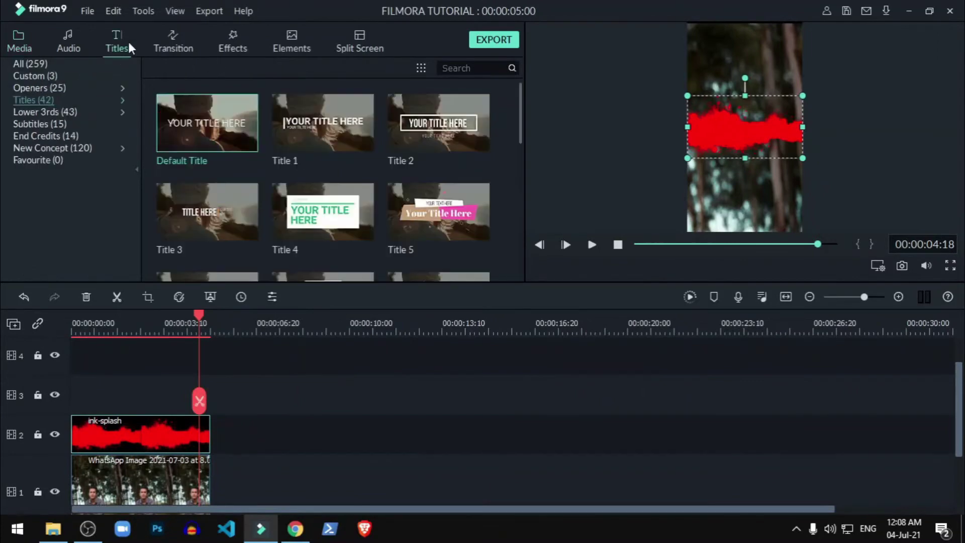
left_click(206, 125)
left_click_drag(279, 405, 127, 394)
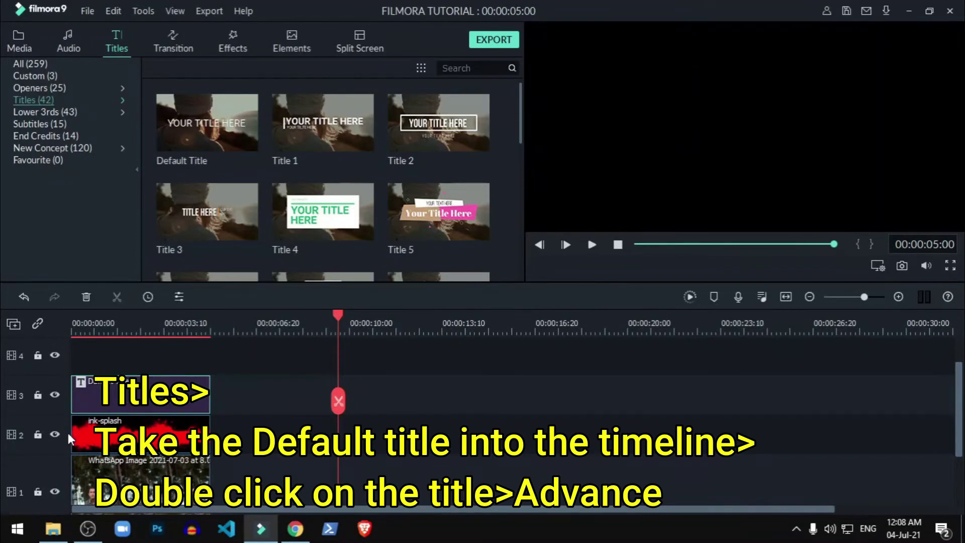
Open the new title in the advanced text editor and replace its placeholder text with the man's name in capitals.
double_click(139, 396)
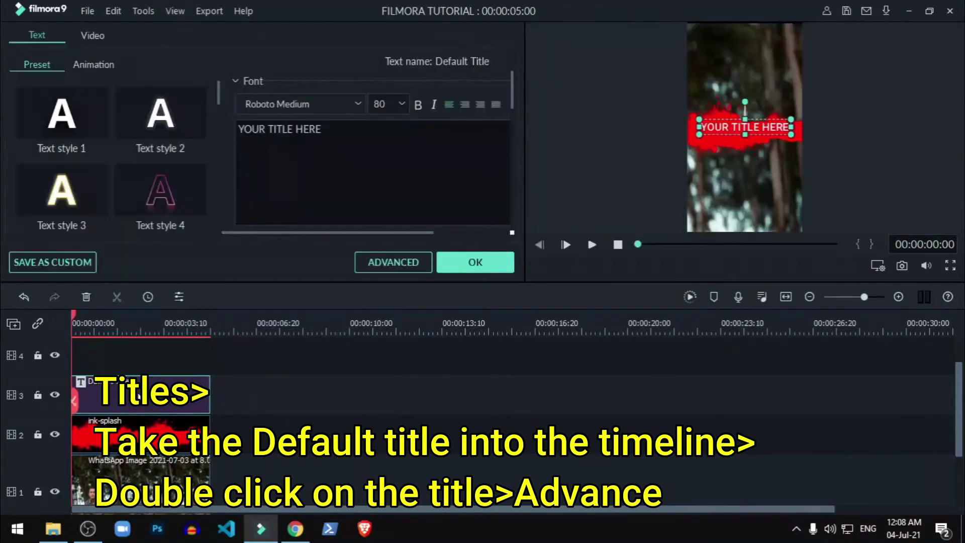
left_click(402, 264)
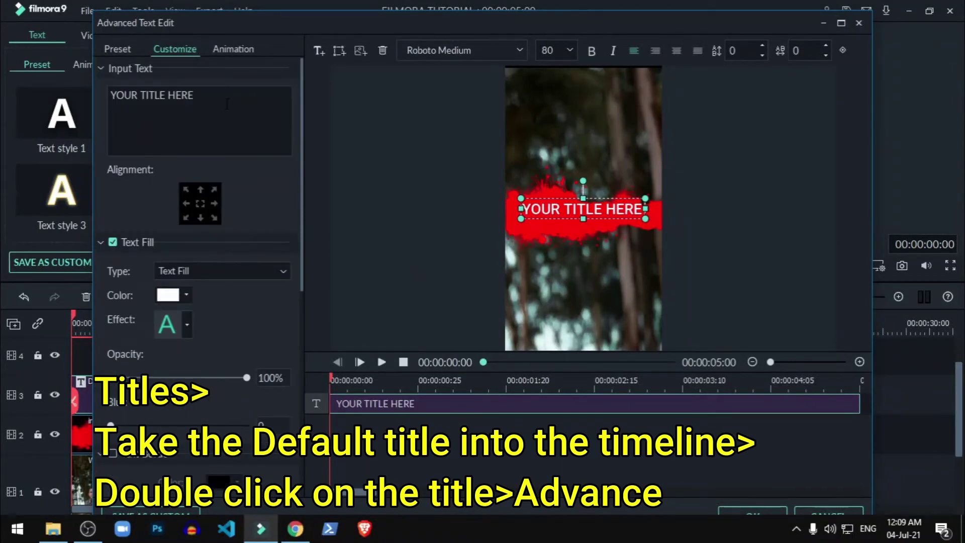
key("ctrl+a")
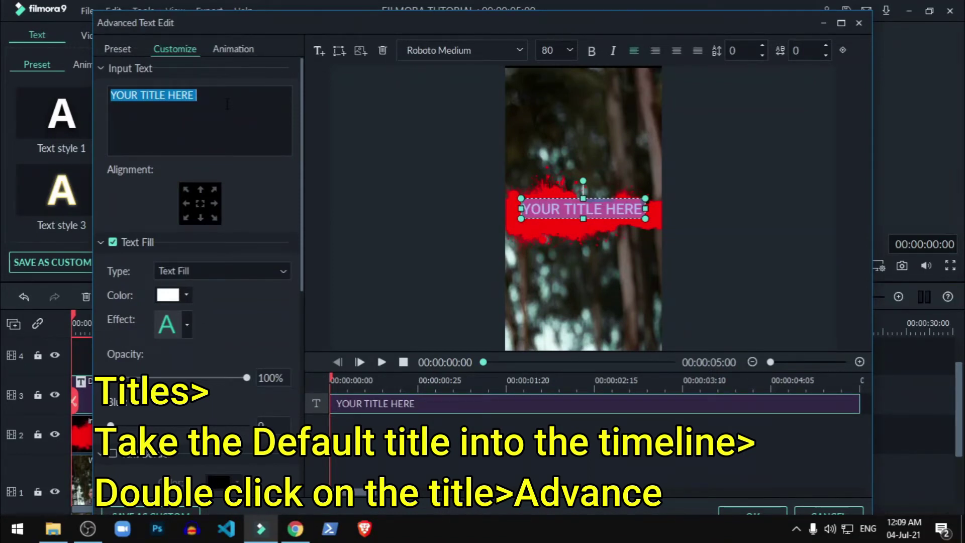
type("CHAYAN")
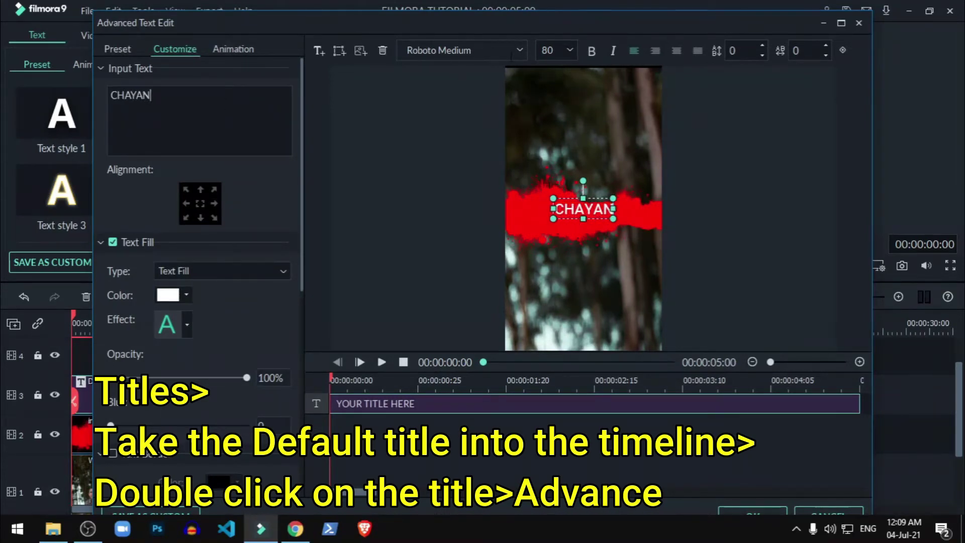
Set the name title's font to Roboto Slab Bold and turn on a black text border.
left_click(512, 52)
left_click(518, 50)
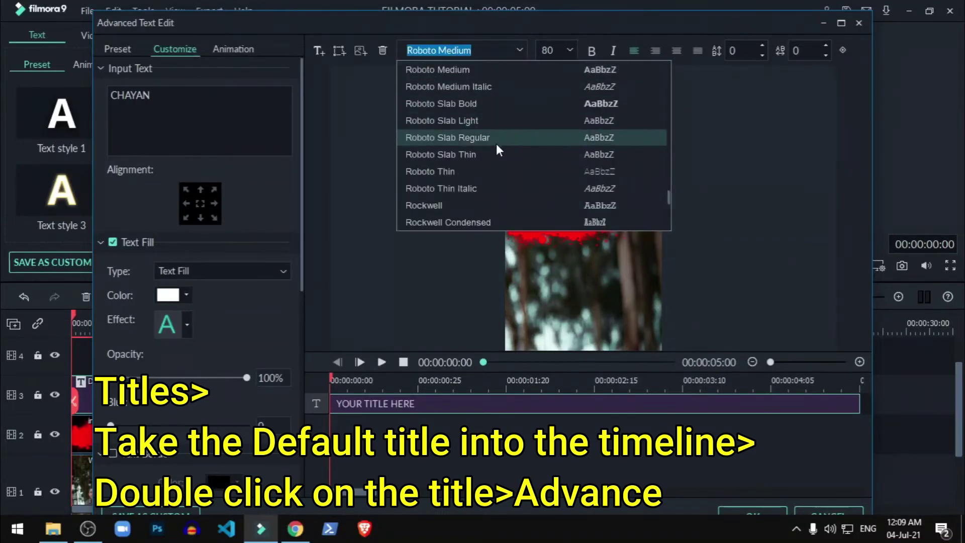
left_click(491, 105)
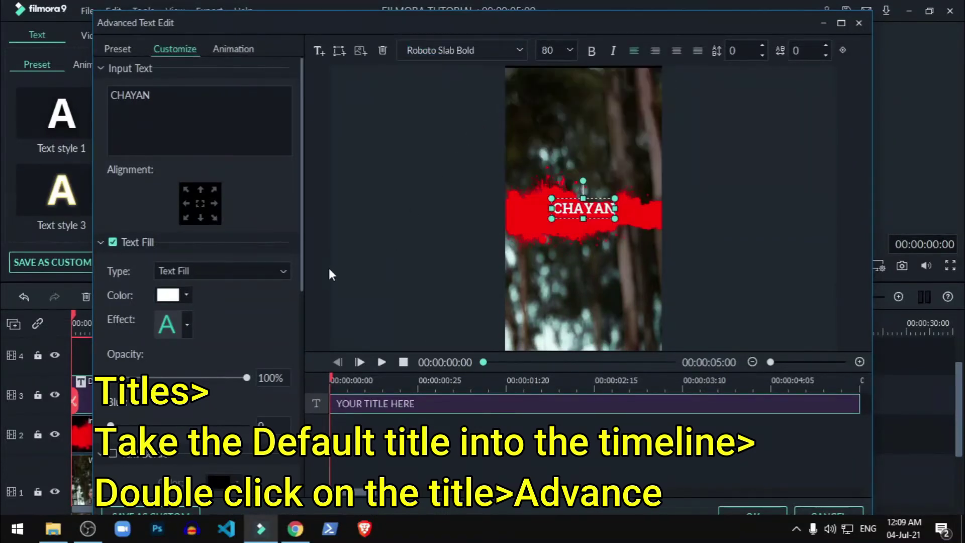
scroll(190, 285, "down", 2)
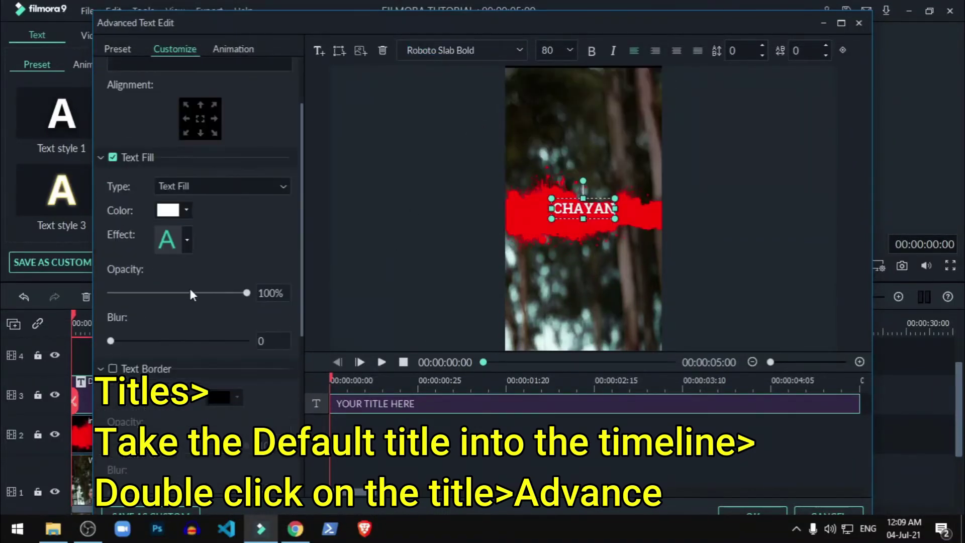
left_click(113, 368)
left_click(217, 397)
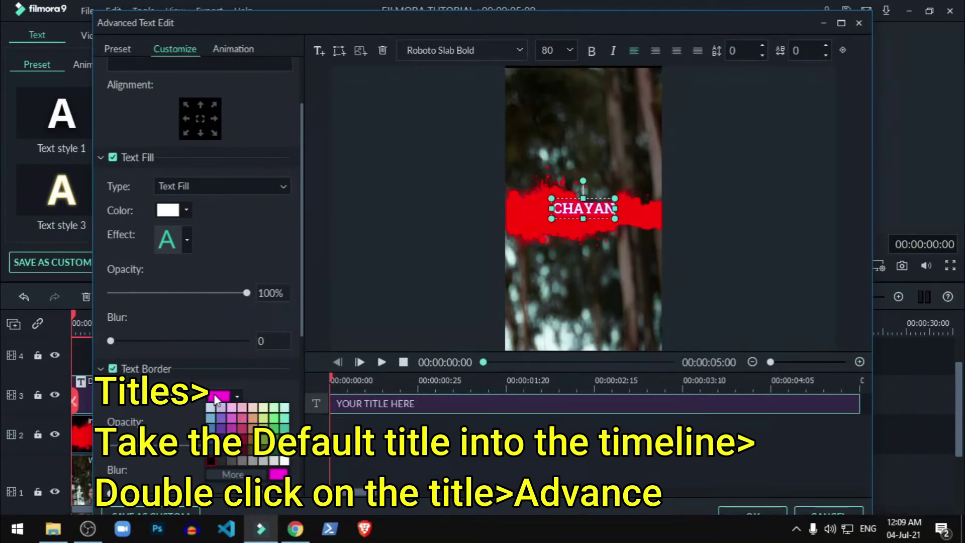
left_click(211, 459)
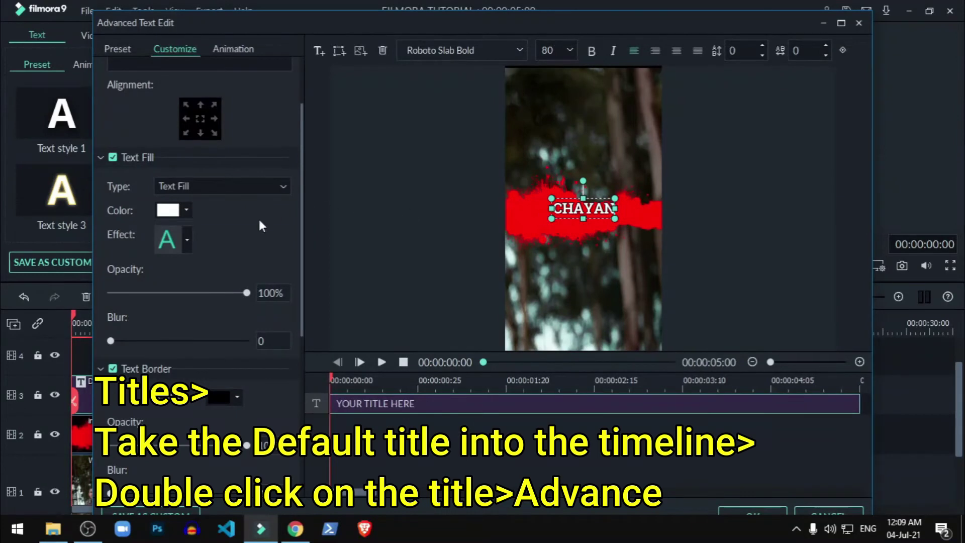
Apply the Type Writer animation to the name title.
scroll(238, 196, "up", 1)
left_click(228, 49)
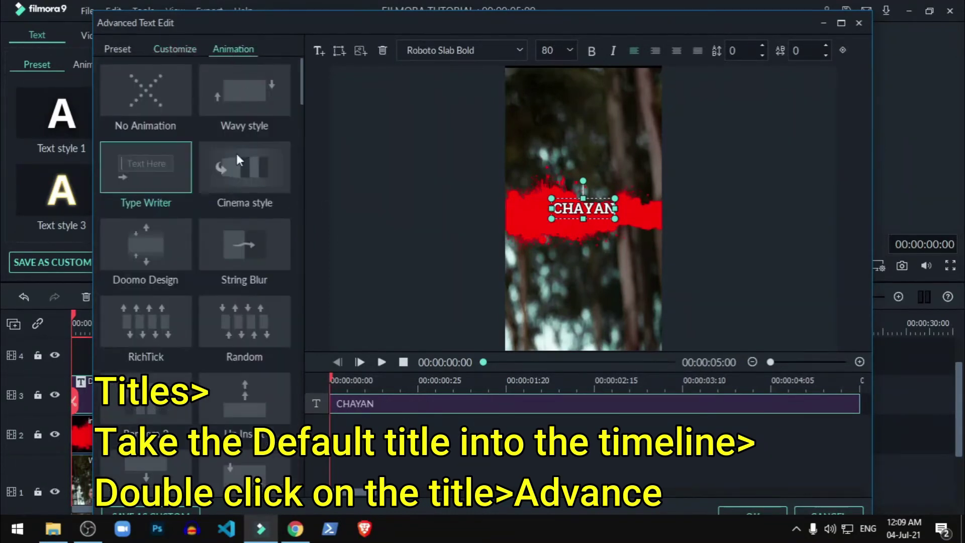
left_click(171, 174)
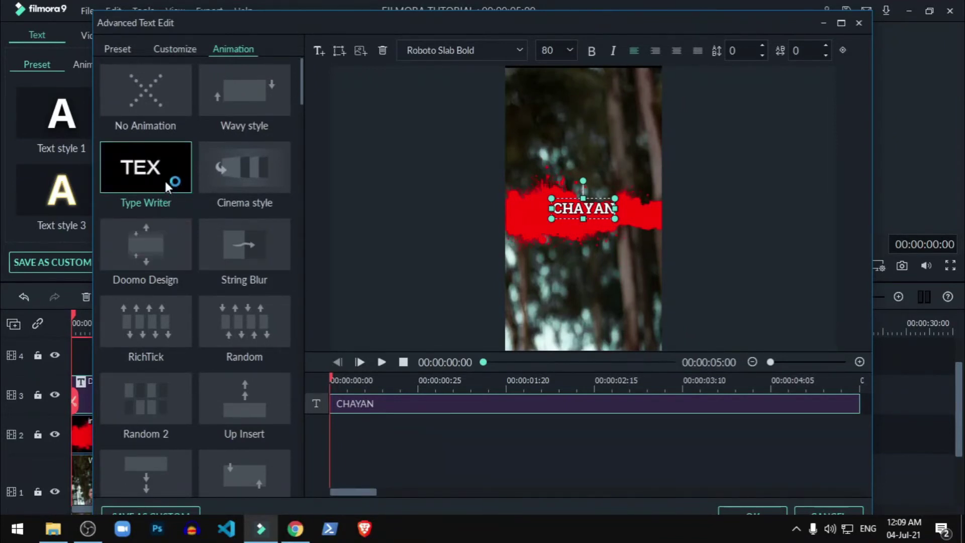
double_click(165, 181)
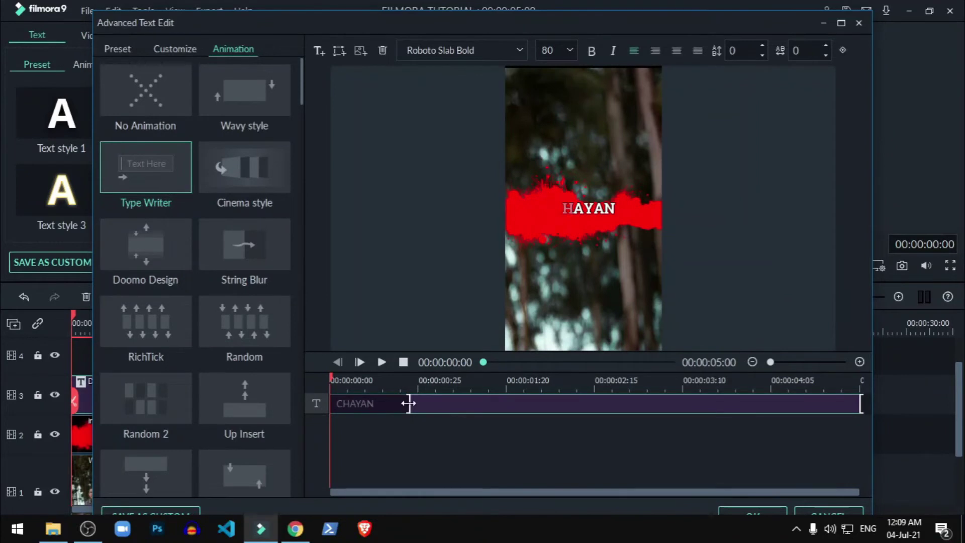
Try the Type Writer animation at zero length and at about two seconds, previewing each duration.
left_click_drag(409, 403, 312, 403)
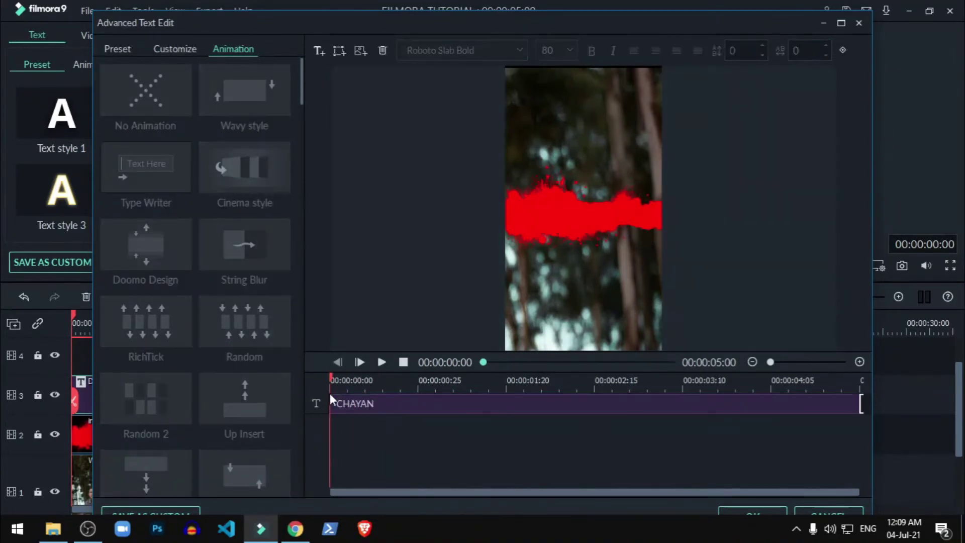
left_click(378, 365)
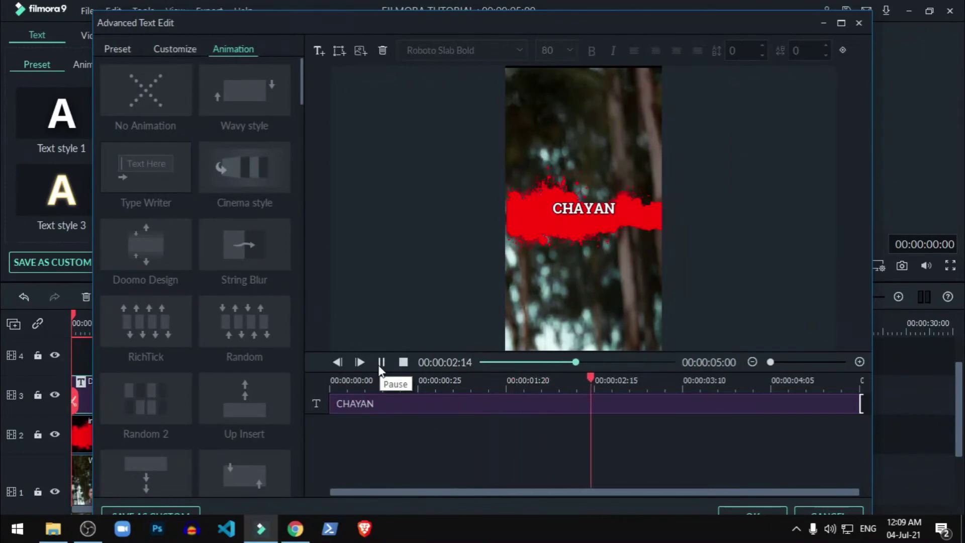
left_click(339, 403)
left_click_drag(338, 403, 546, 403)
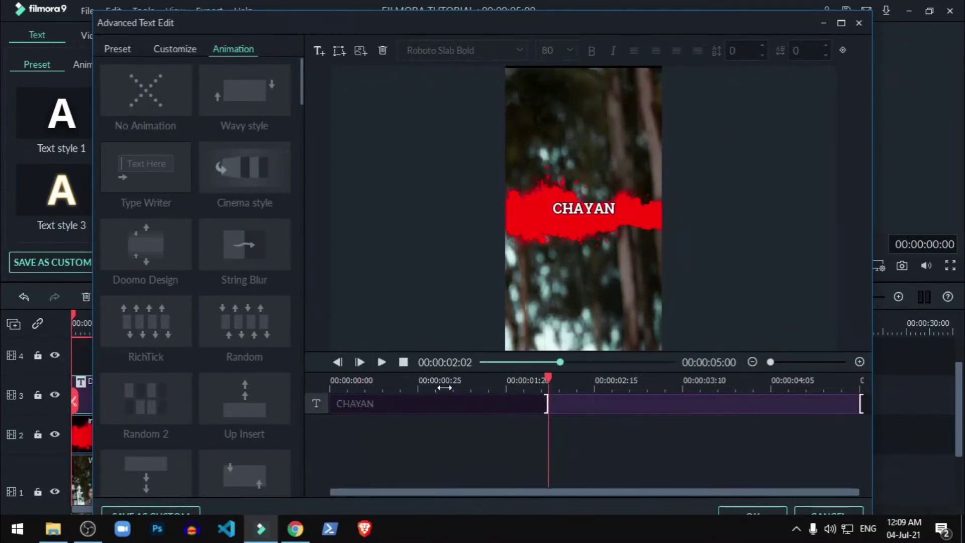
left_click(382, 362)
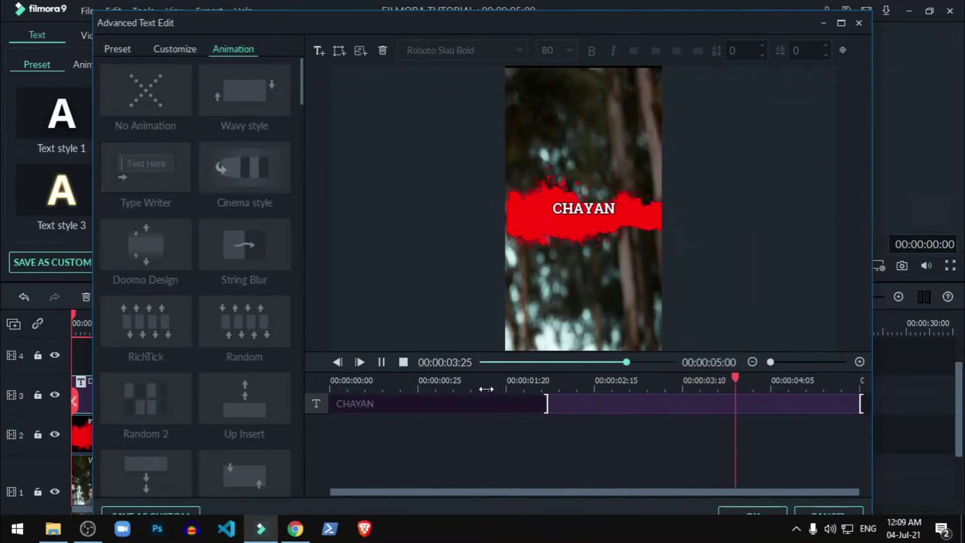
left_click(469, 383)
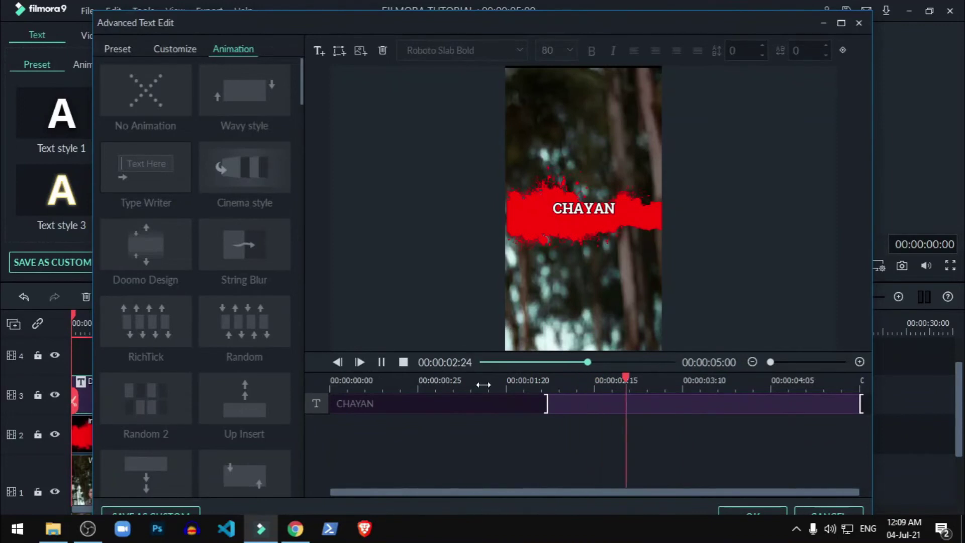
left_click(352, 383)
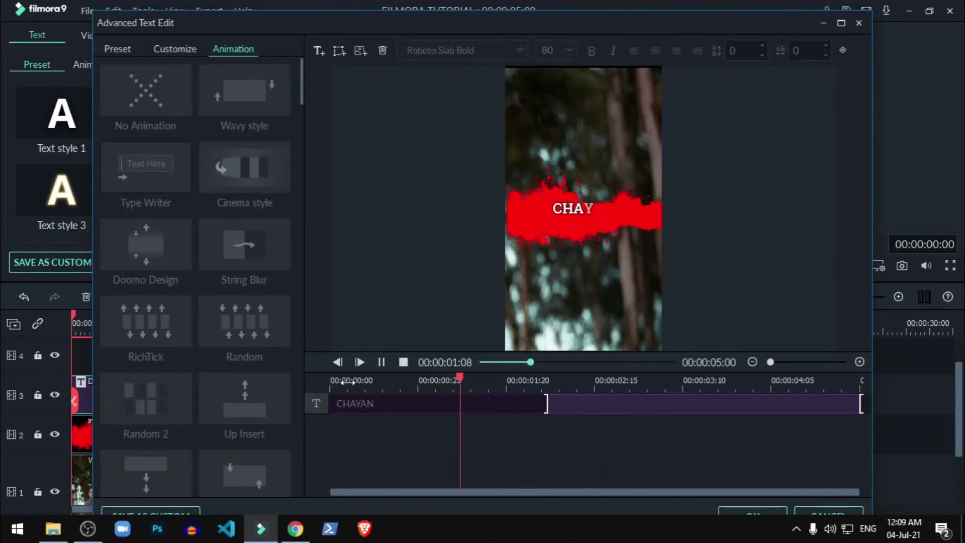
left_click(386, 383)
Extend the Type Writer animation across the title's full five seconds, preview it and accept the advanced text edits.
left_click_drag(545, 404, 861, 405)
key("space")
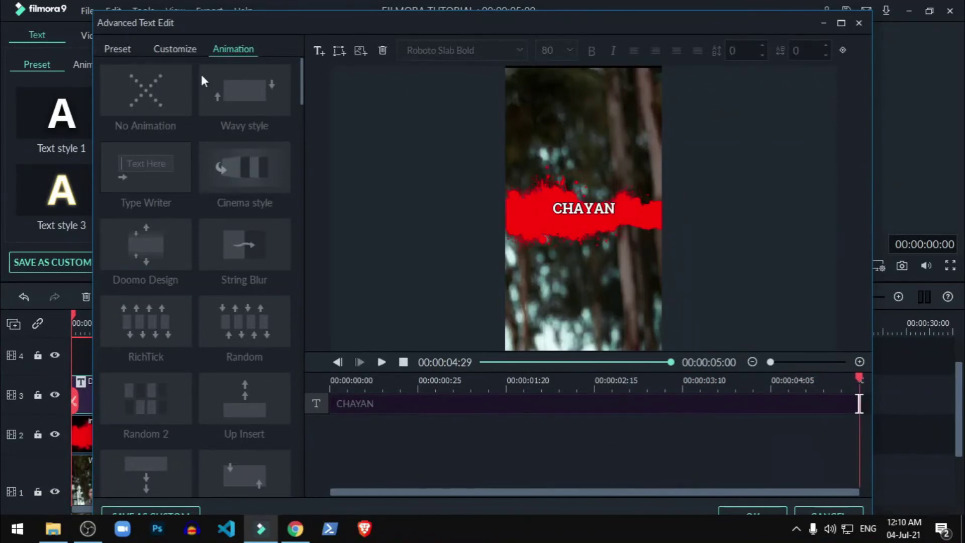
left_click(173, 49)
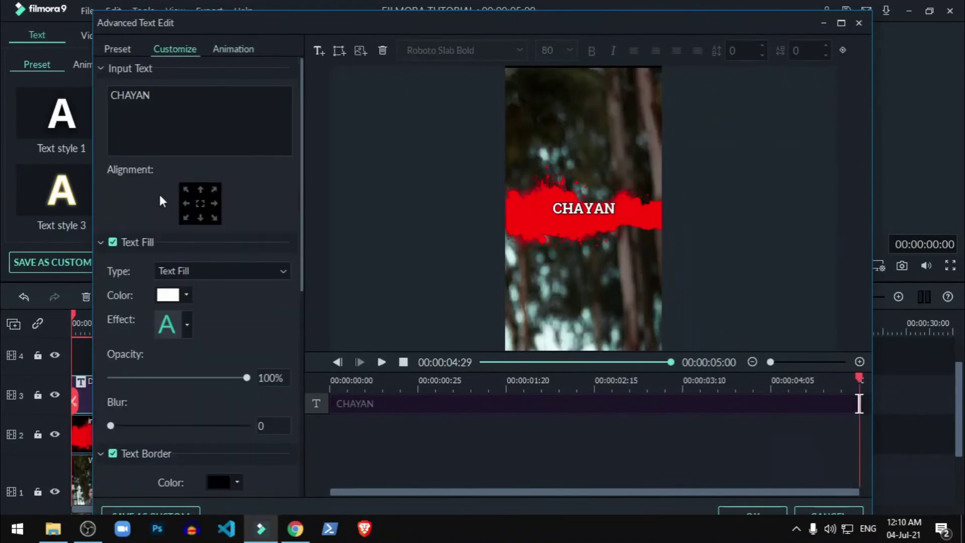
left_click(195, 113)
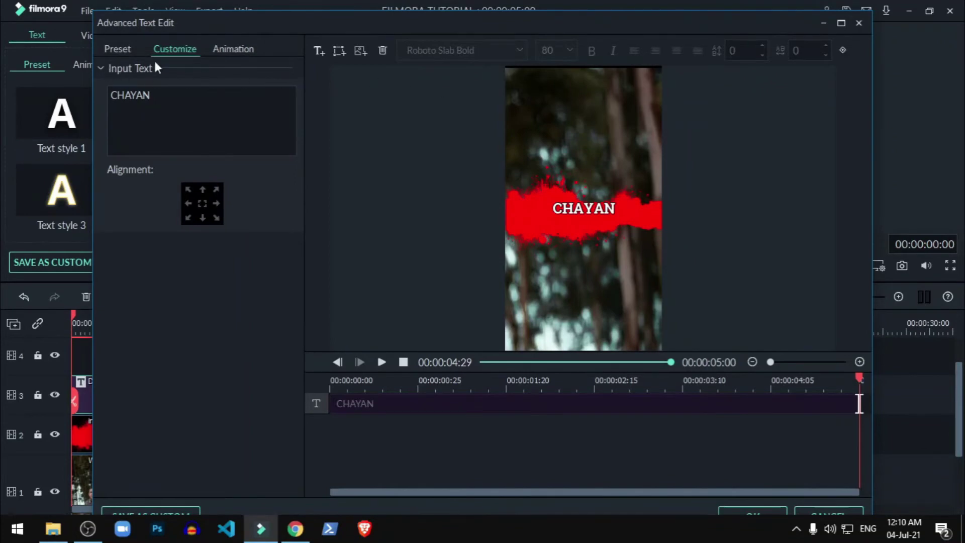
left_click(114, 47)
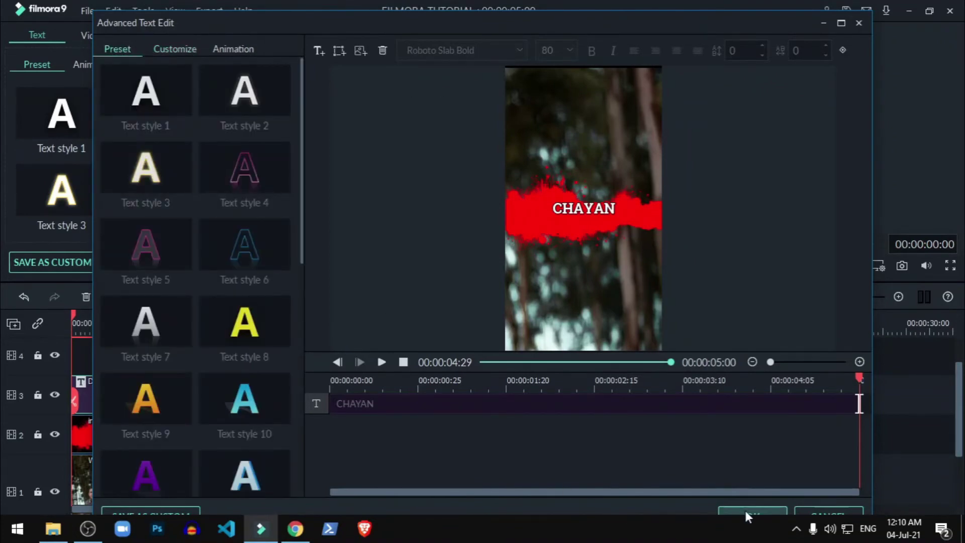
left_click(744, 510)
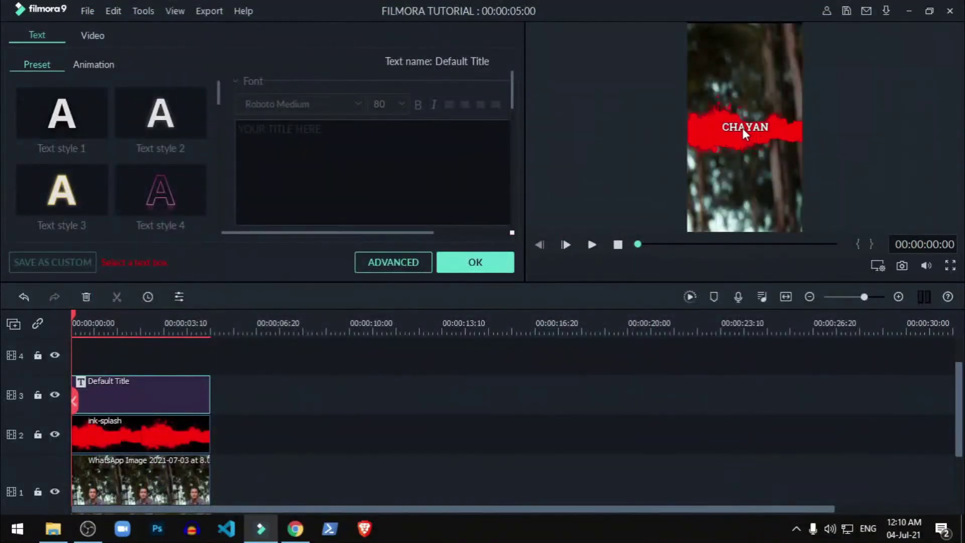
Move the name title to the left end of the ink splash and nudge the splash slightly down behind it.
left_click_drag(743, 128, 714, 133)
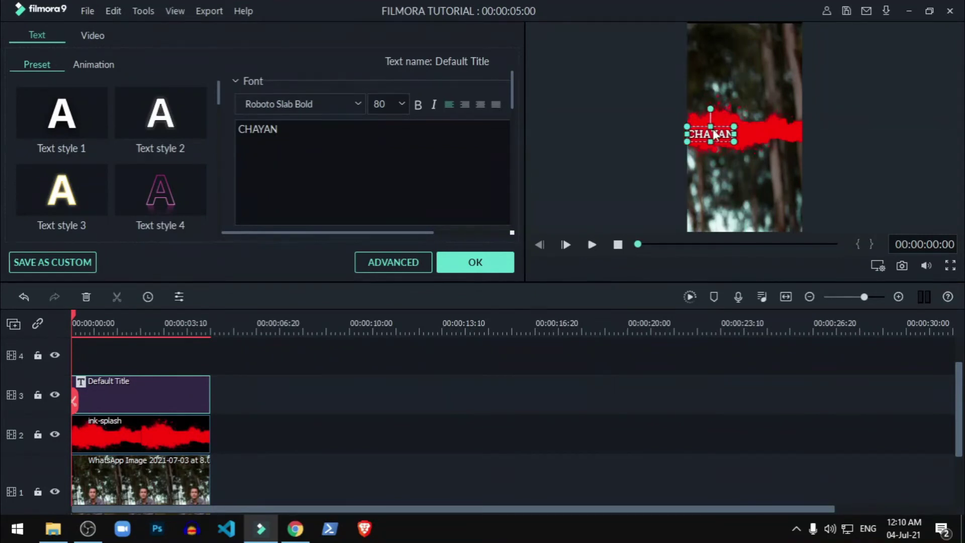
double_click(194, 433)
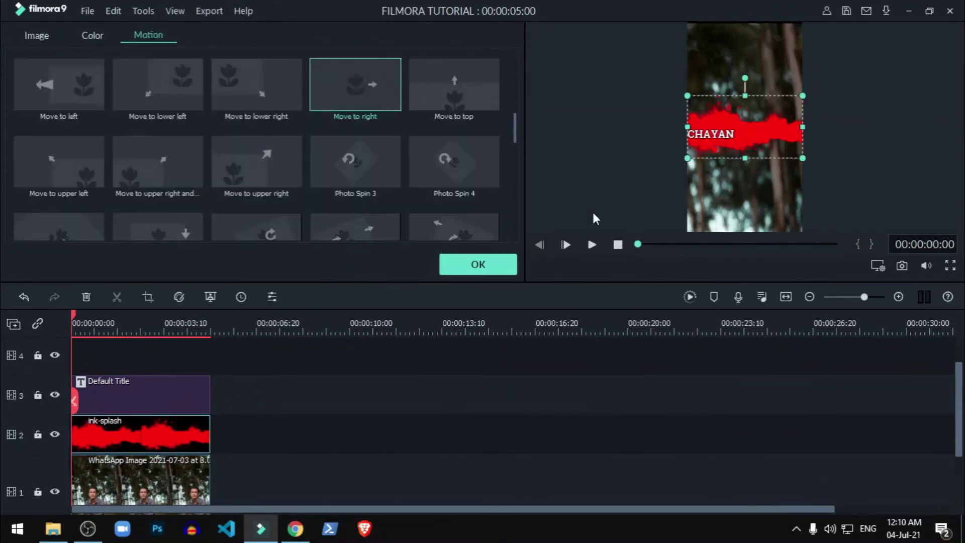
left_click_drag(745, 126, 746, 133)
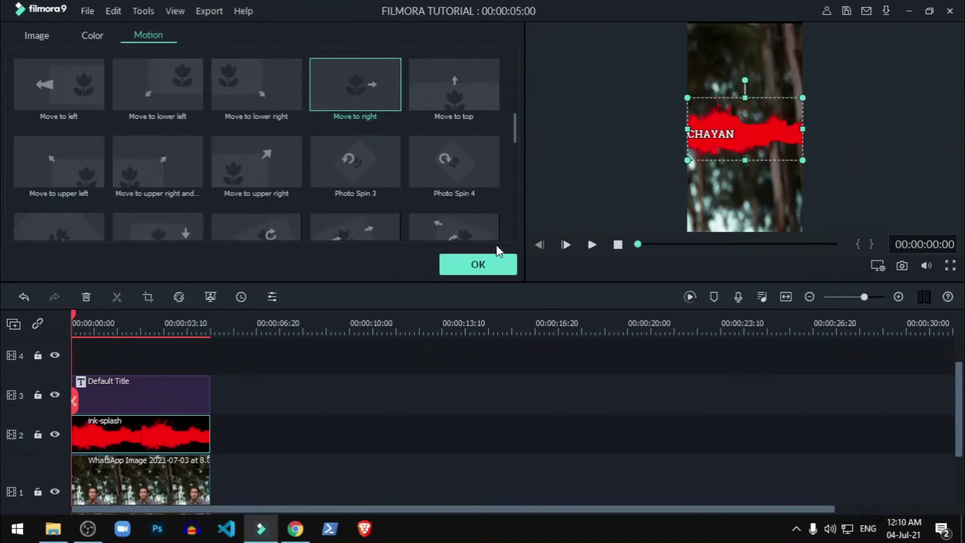
left_click(491, 265)
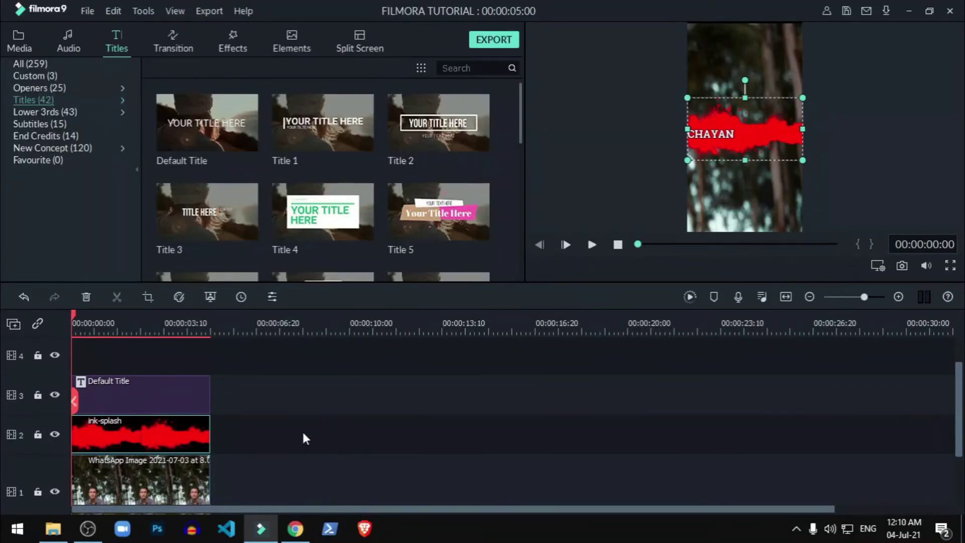
Add the portrait cutout from the project media to the start of video track 4.
scroll(296, 432, "up", 1)
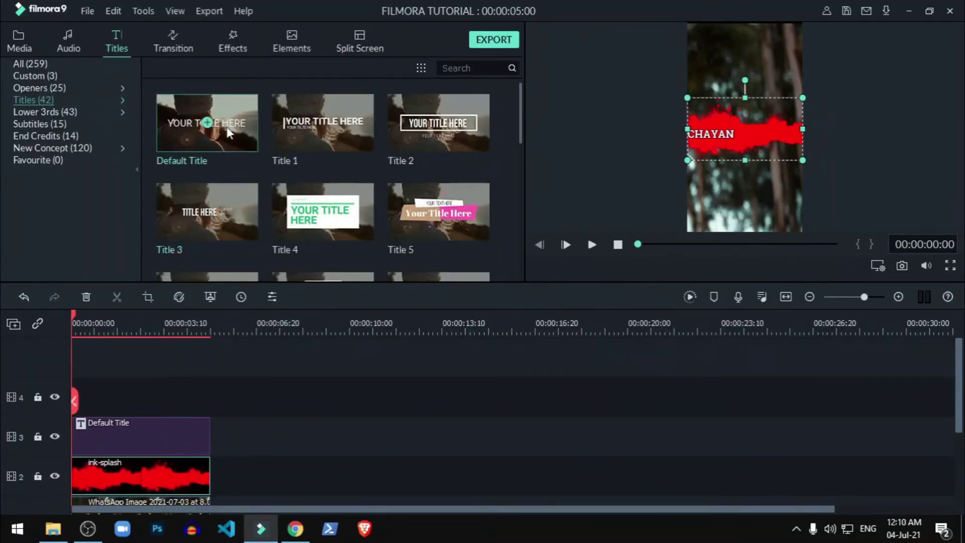
left_click(20, 34)
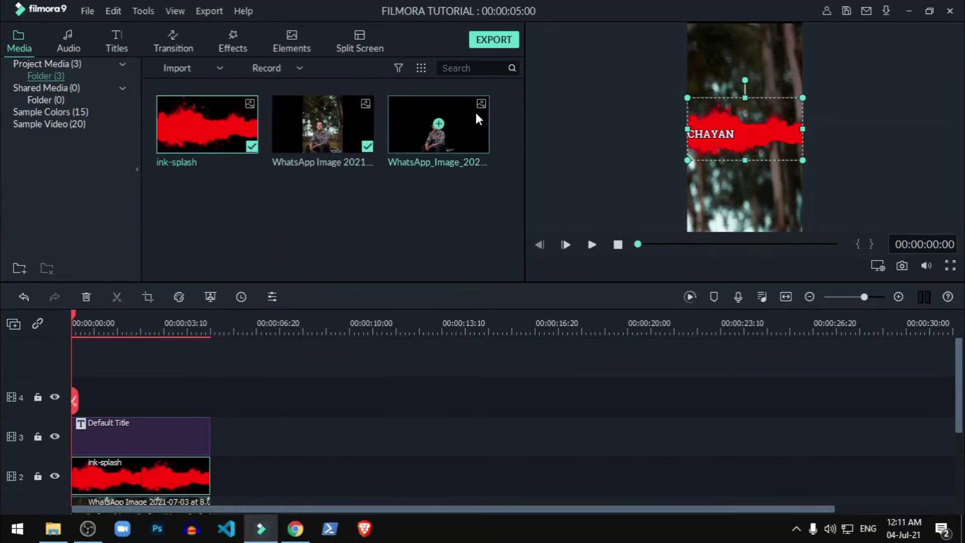
left_click_drag(469, 133, 71, 401)
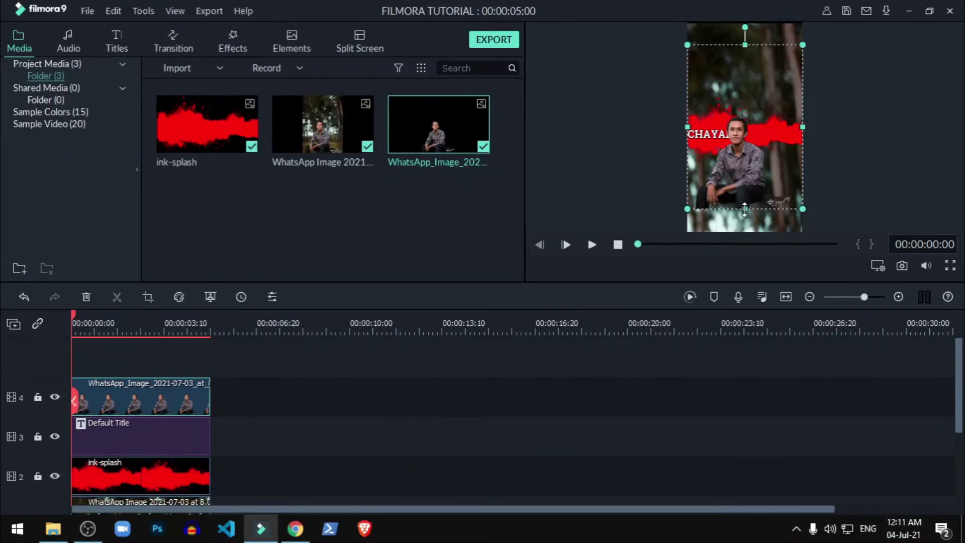
Stretch the portrait cutout past all four edges of the frame so the man sits at the bottom.
left_click_drag(745, 209, 738, 248)
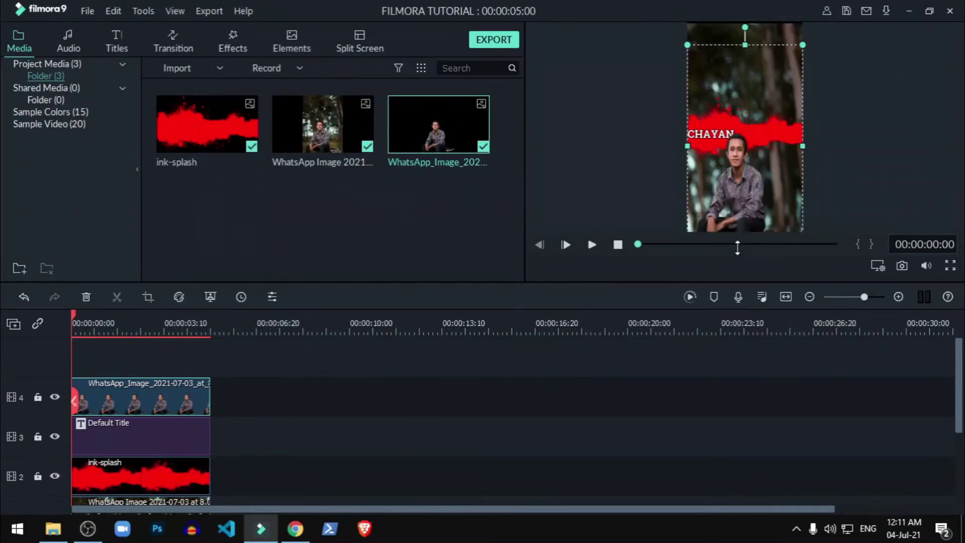
mouse_move(746, 179)
left_mouse_down()
mouse_move(758, 178)
mouse_move(746, 178)
left_mouse_up()
left_click_drag(746, 46, 743, 17)
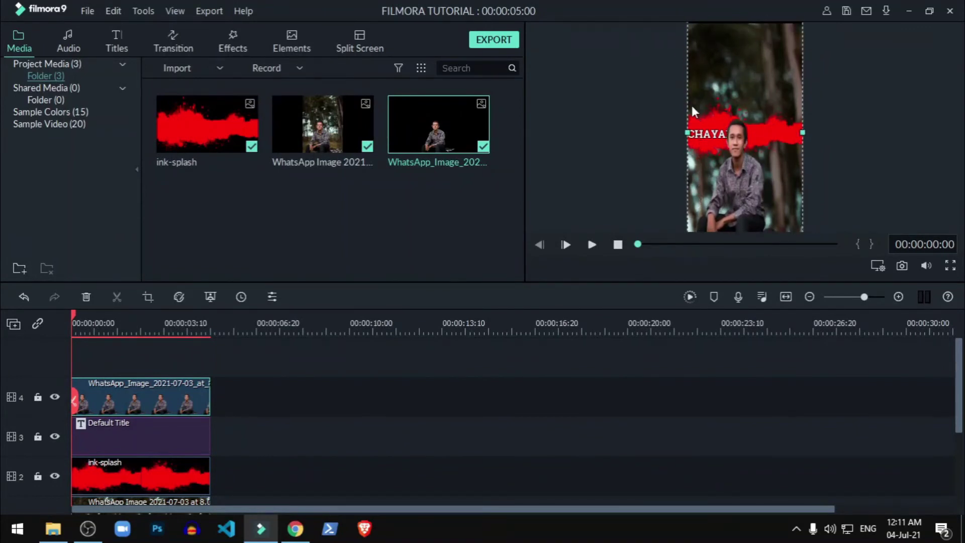
left_click_drag(687, 132, 675, 132)
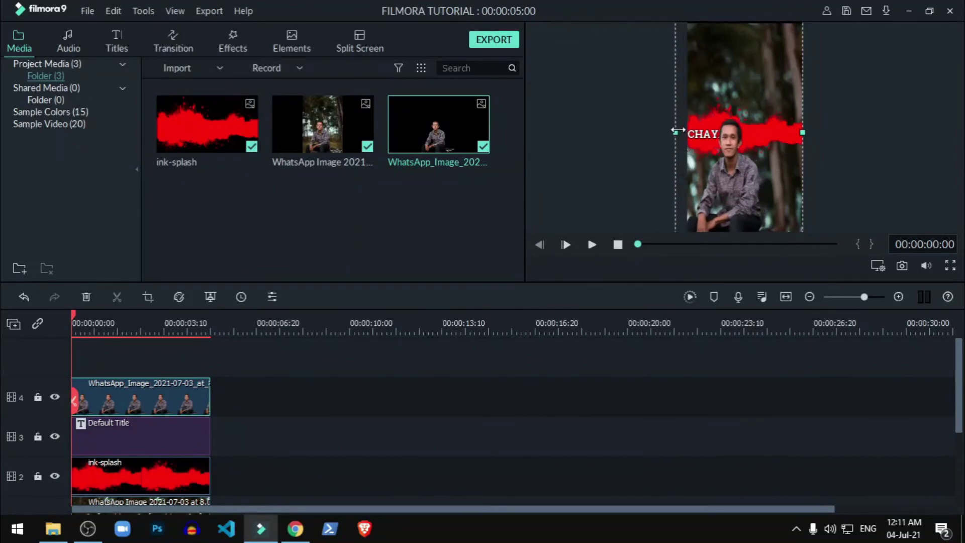
left_click_drag(803, 132, 809, 132)
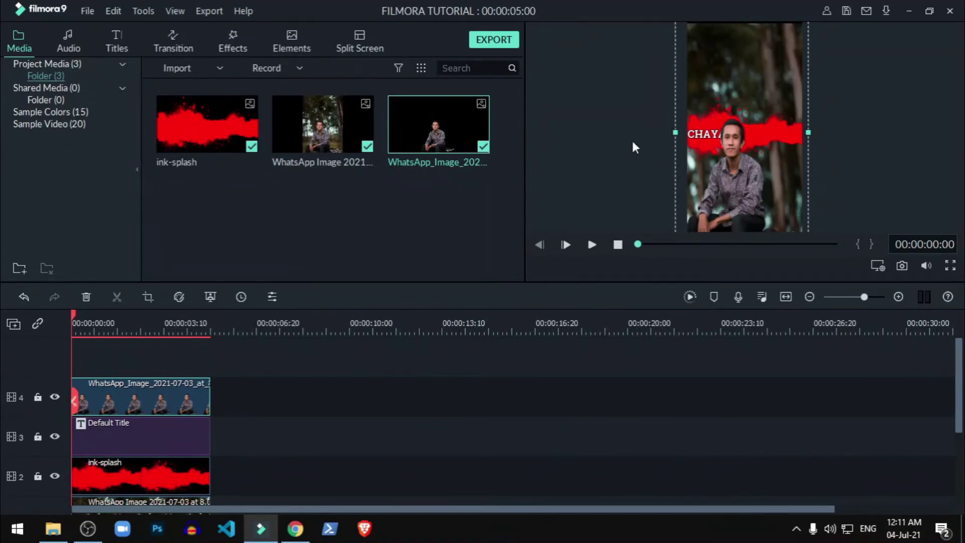
double_click(181, 396)
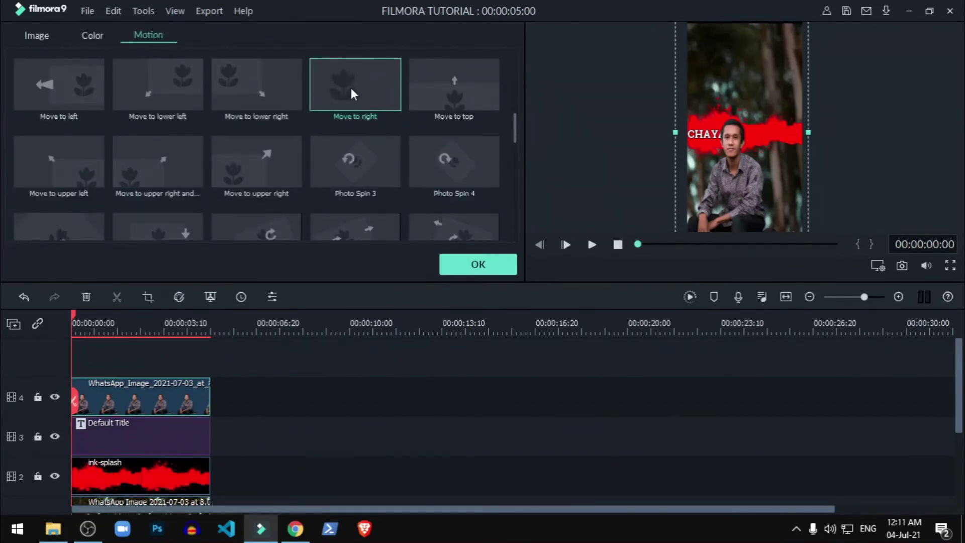
scroll(364, 107, "up", 3)
scroll(346, 165, "down", 3)
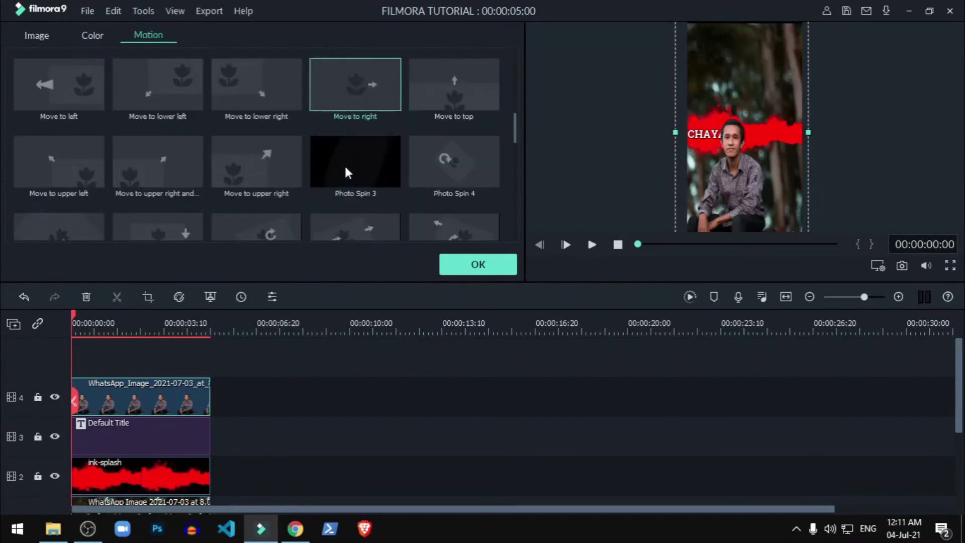
left_click(467, 267)
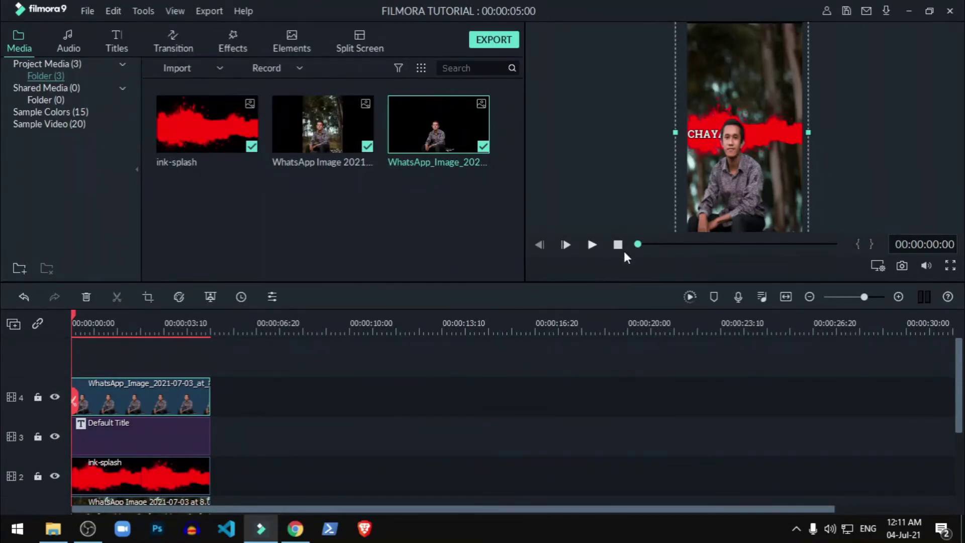
Play the whole composition in full-screen preview, stop it and return to the editor.
left_click(950, 265)
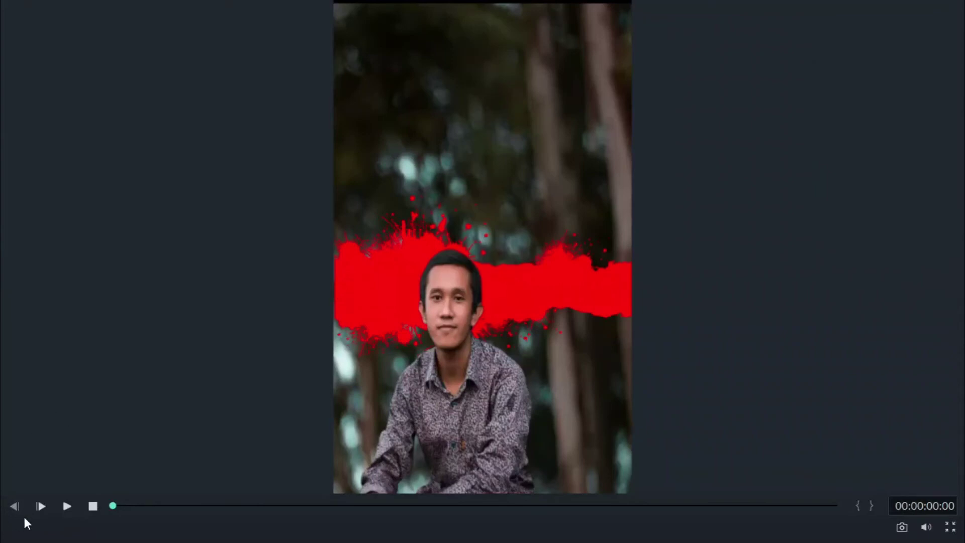
left_click(66, 507)
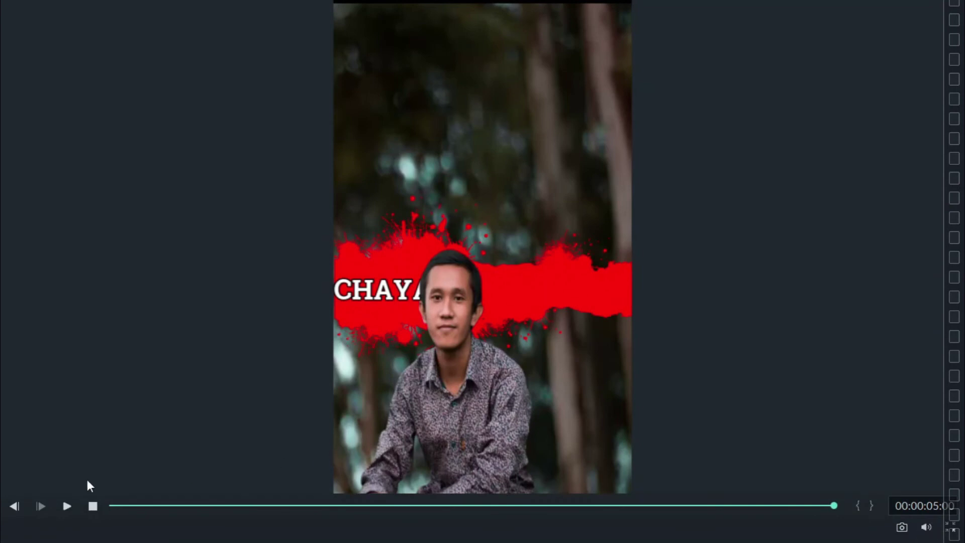
left_click(92, 507)
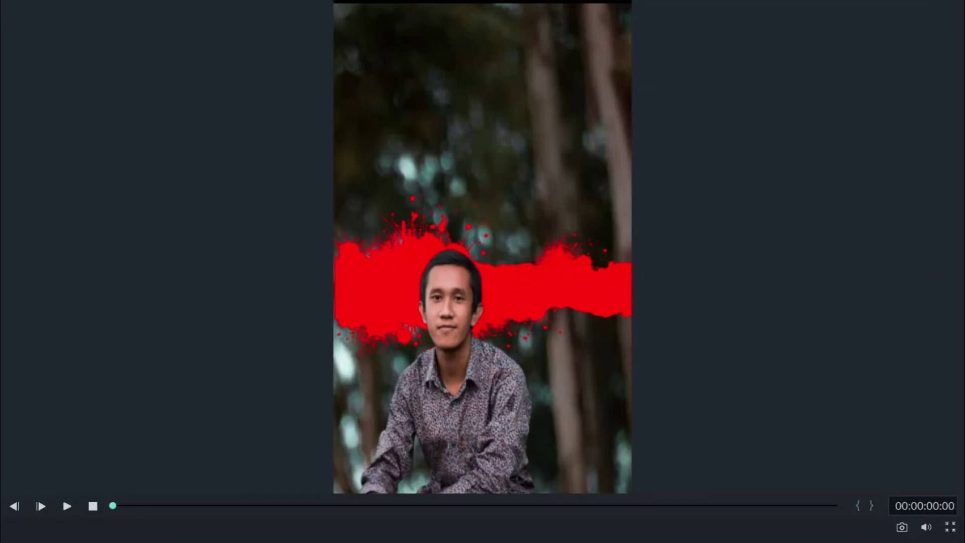
left_click(950, 527)
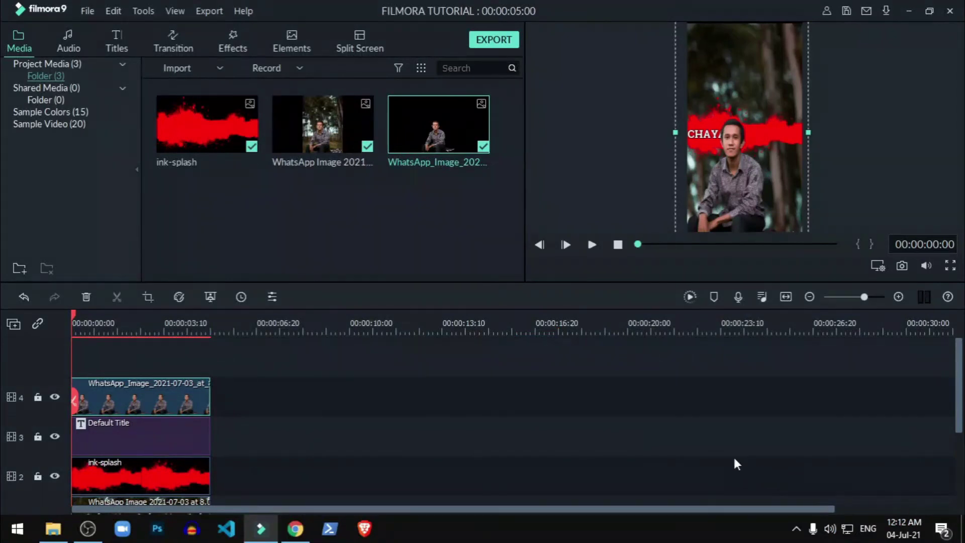
Apply the Move to right motion to the portrait cutout on track 4 and play the result.
double_click(184, 407)
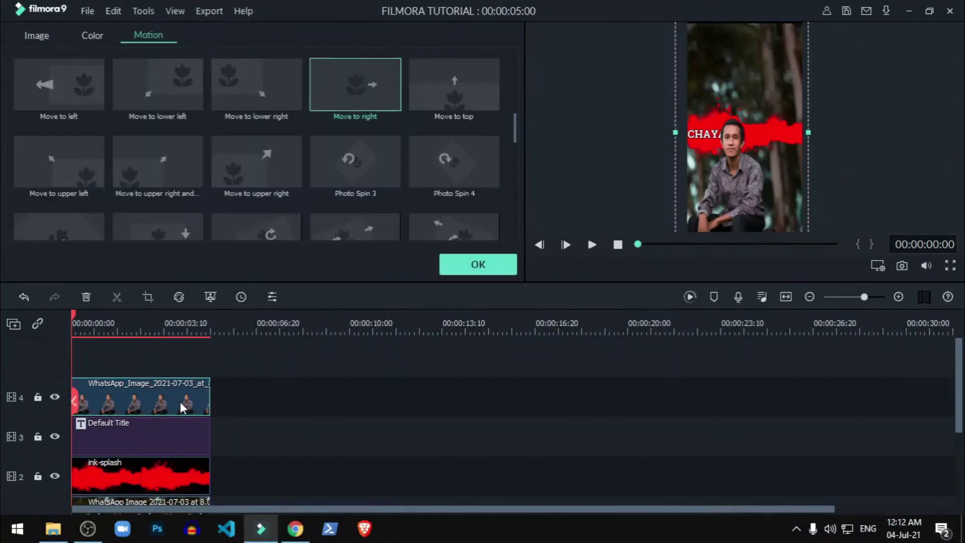
left_click(341, 110)
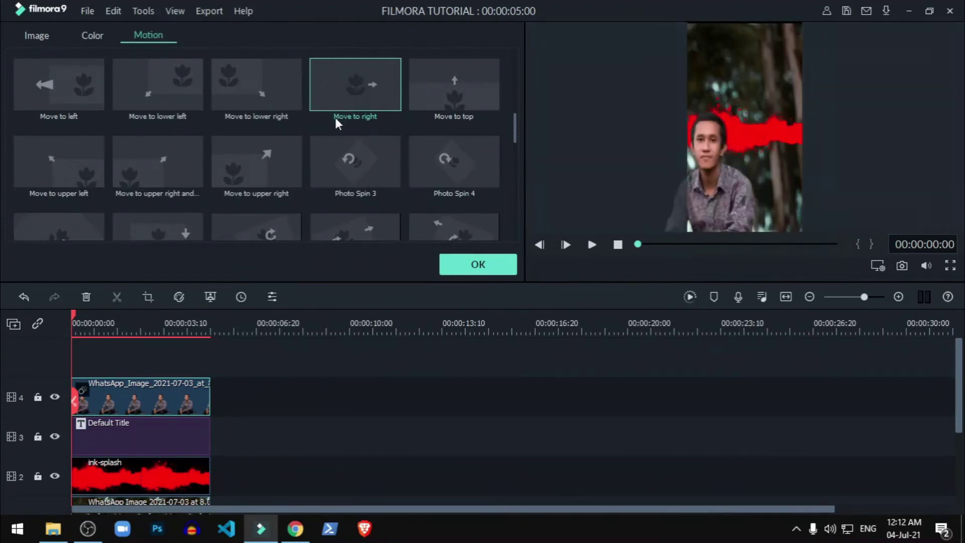
left_click(478, 266)
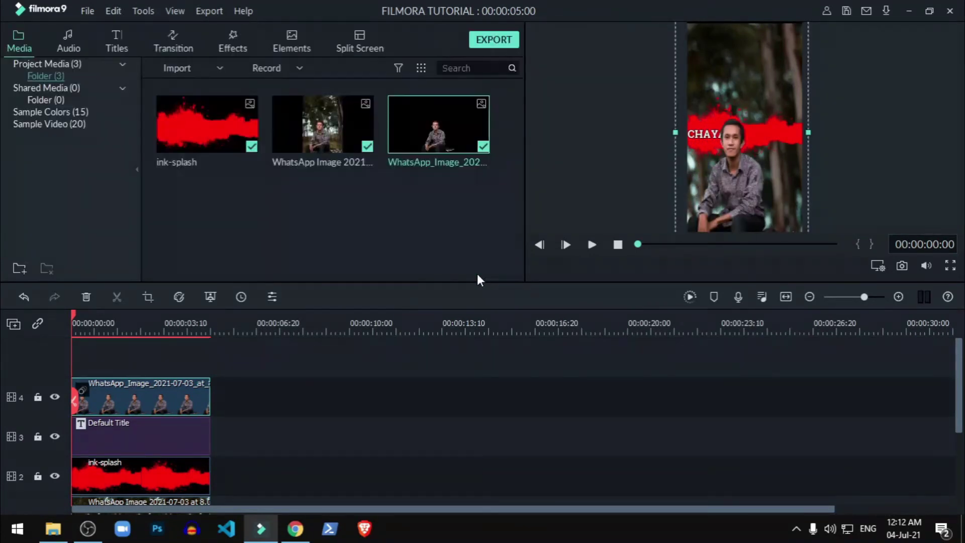
left_click(593, 245)
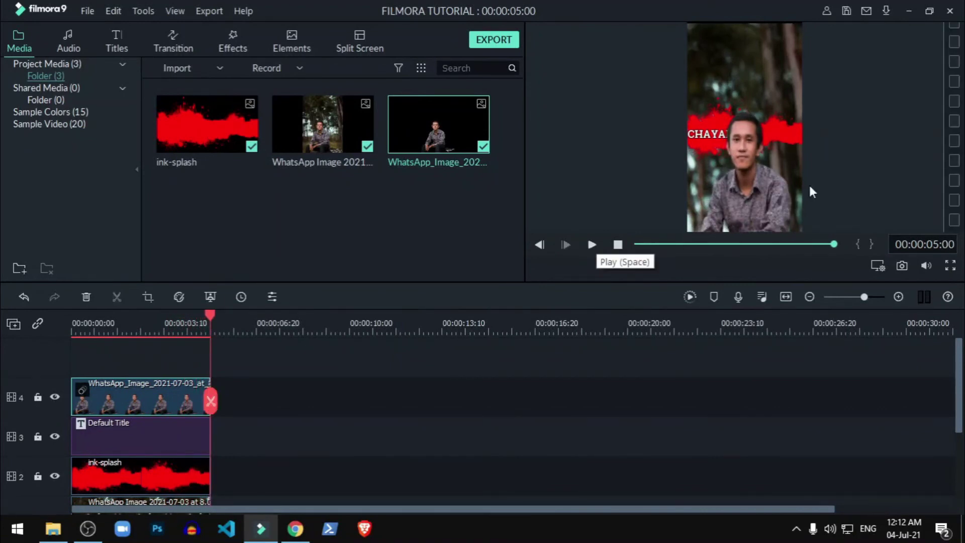
Shift the portrait cutout slightly right to clear the name title and replay the composition.
left_click(774, 176)
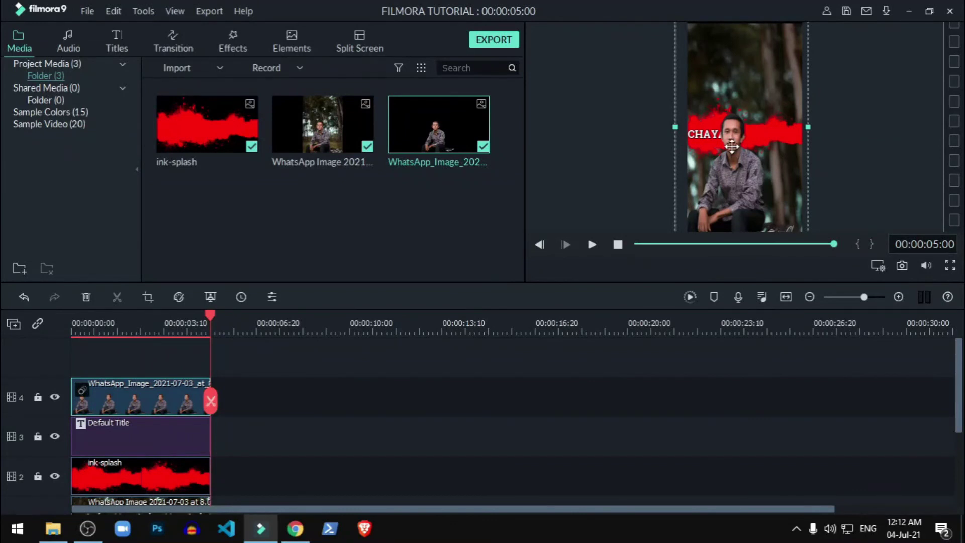
left_click_drag(732, 145, 743, 147)
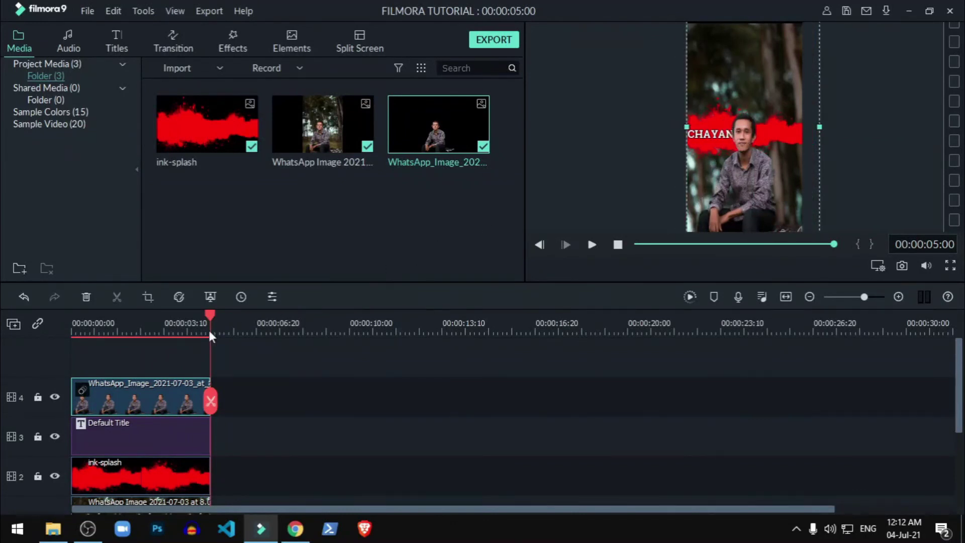
left_click(595, 246)
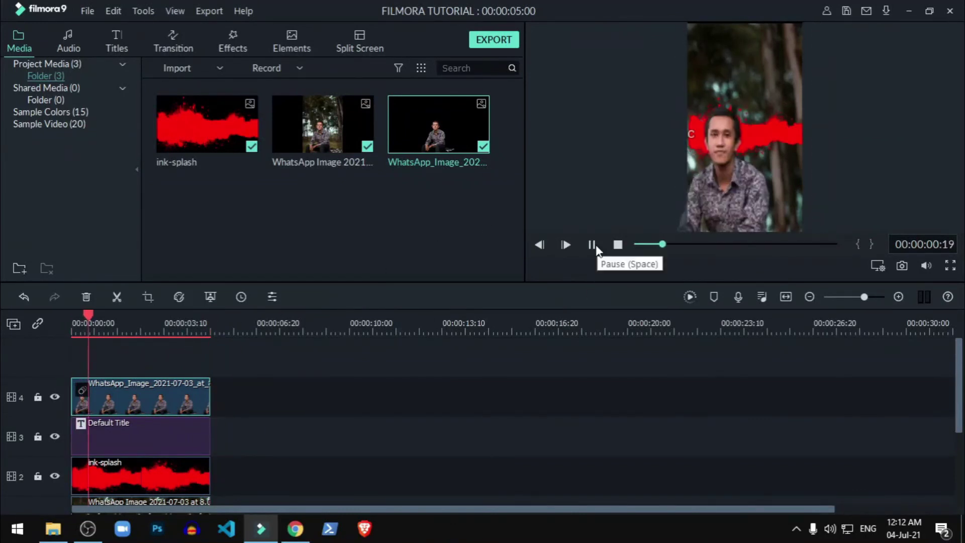